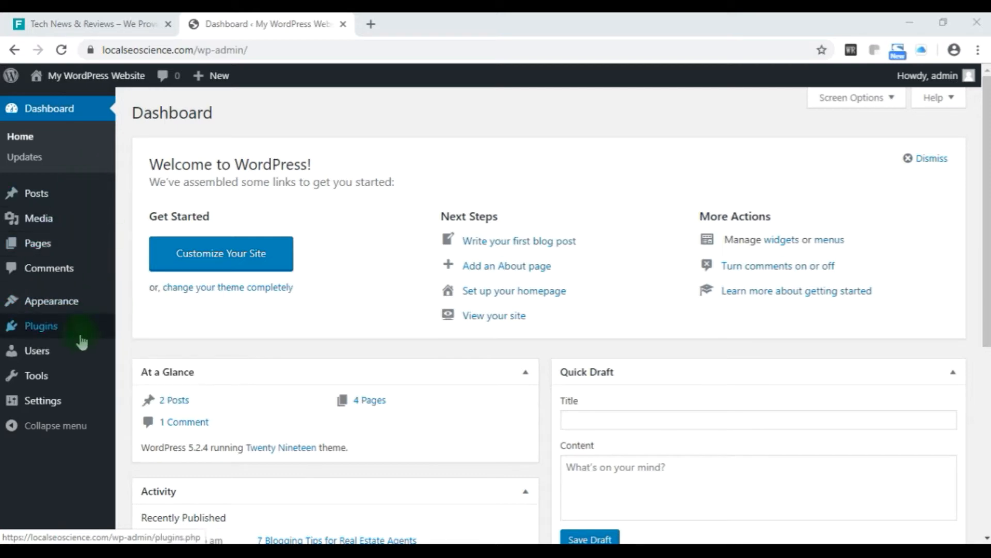
Look over the WordPress dashboard and the navigation menu of the Fortuna example site
{"action": "scroll", "coordinate": [62, 248], "scroll_direction": "down", "scroll_amount": 5}
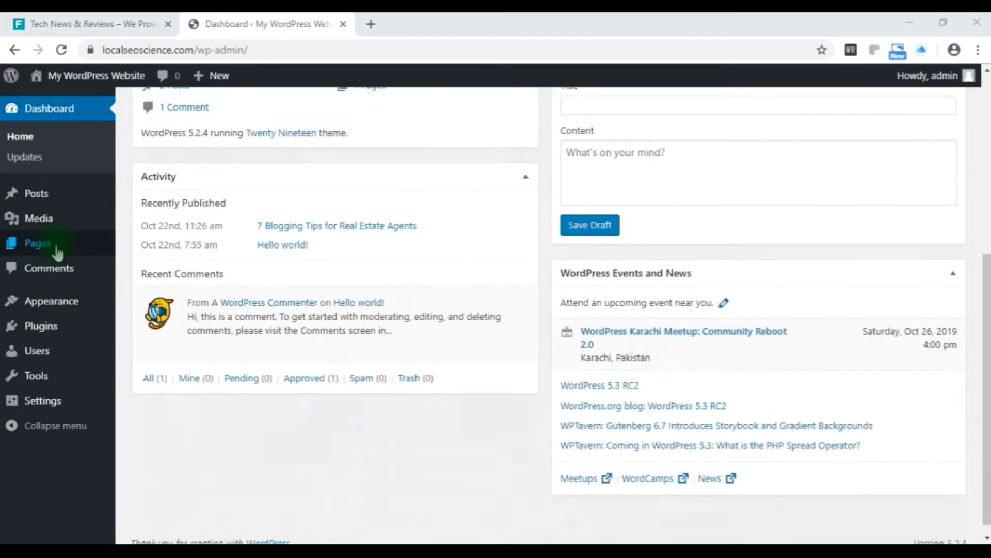
{"action": "scroll", "coordinate": [78, 256], "scroll_direction": "up", "scroll_amount": 5}
{"action": "mouse_move", "coordinate": [85, 260]}
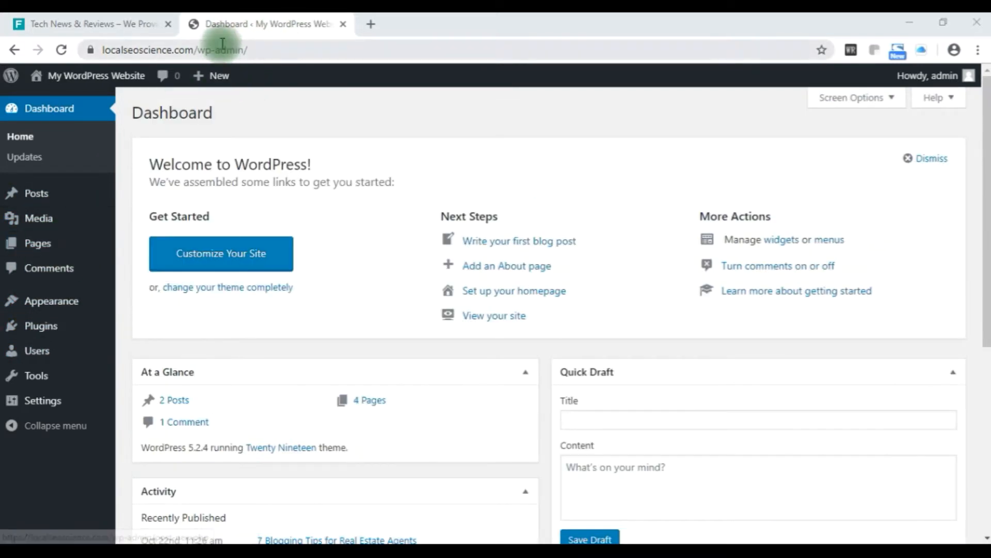
{"action": "left_click", "coordinate": [93, 21]}
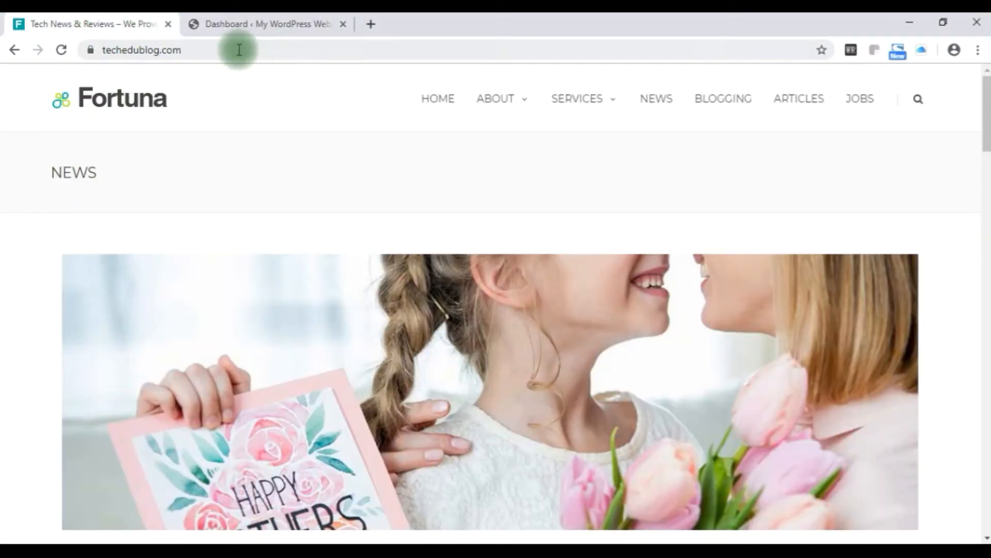
{"action": "left_click", "coordinate": [243, 24]}
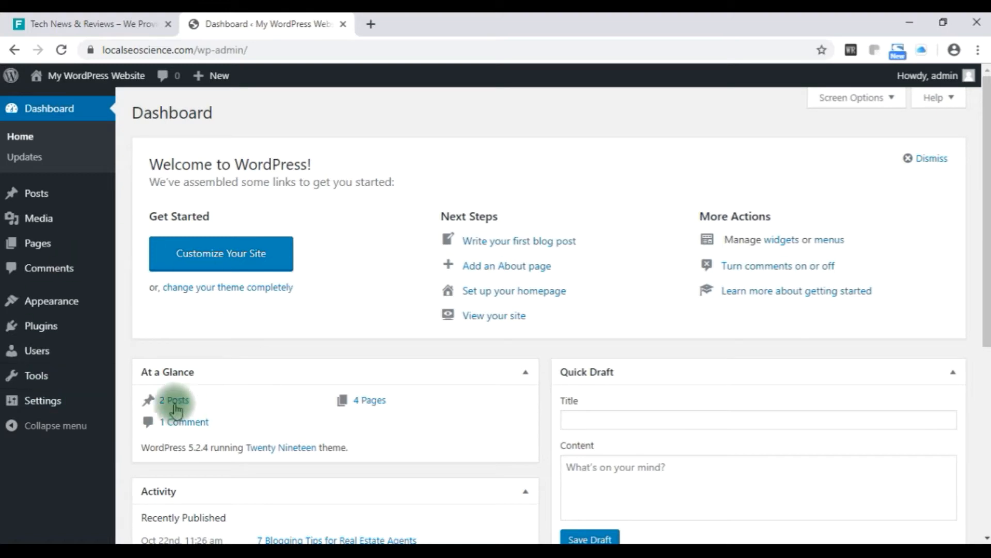
{"action": "scroll", "coordinate": [318, 320], "scroll_direction": "down", "scroll_amount": 3}
{"action": "scroll", "coordinate": [317, 318], "scroll_direction": "up", "scroll_amount": 3}
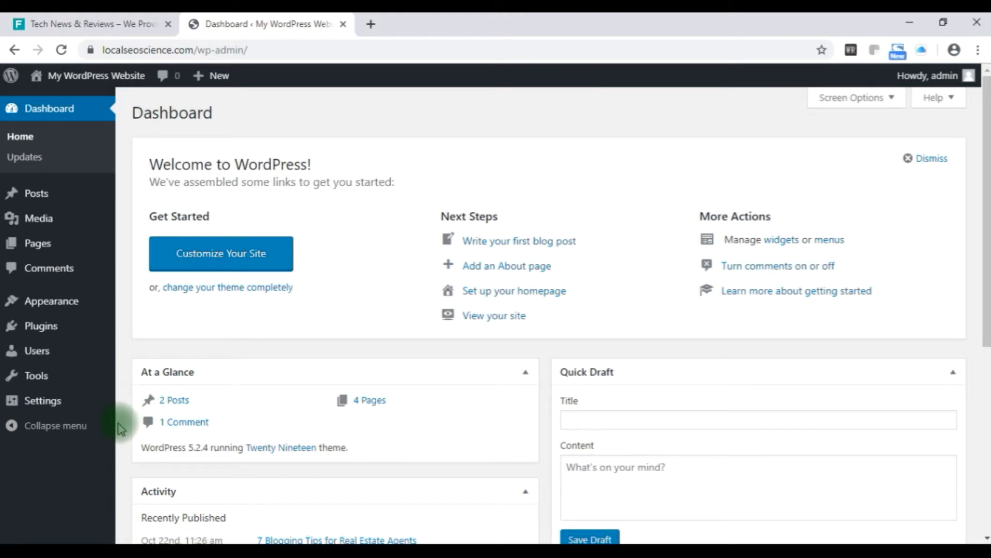
Open the Menus management page and view the live site in a separate browser tab before returning to it
{"action": "mouse_move", "coordinate": [47, 305]}
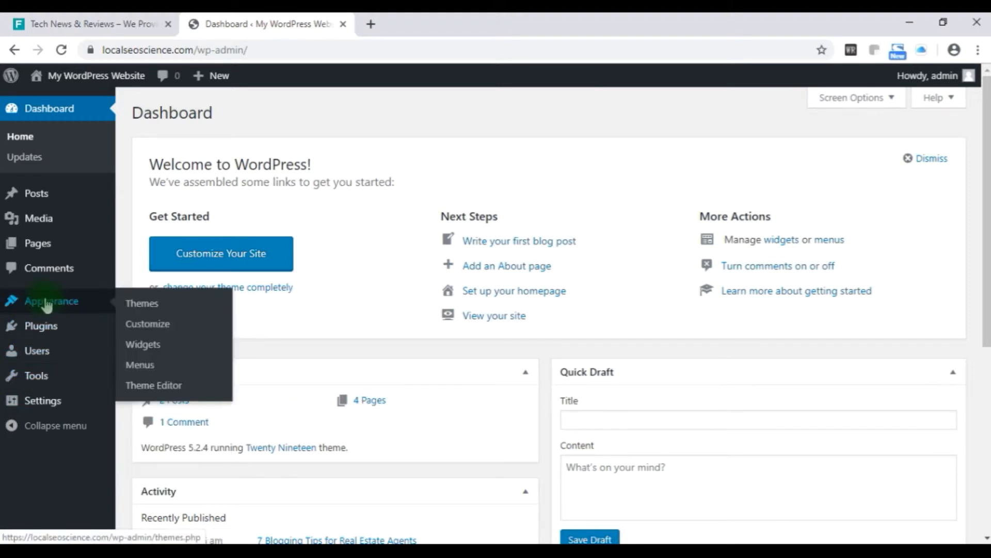
{"action": "left_click", "coordinate": [140, 366]}
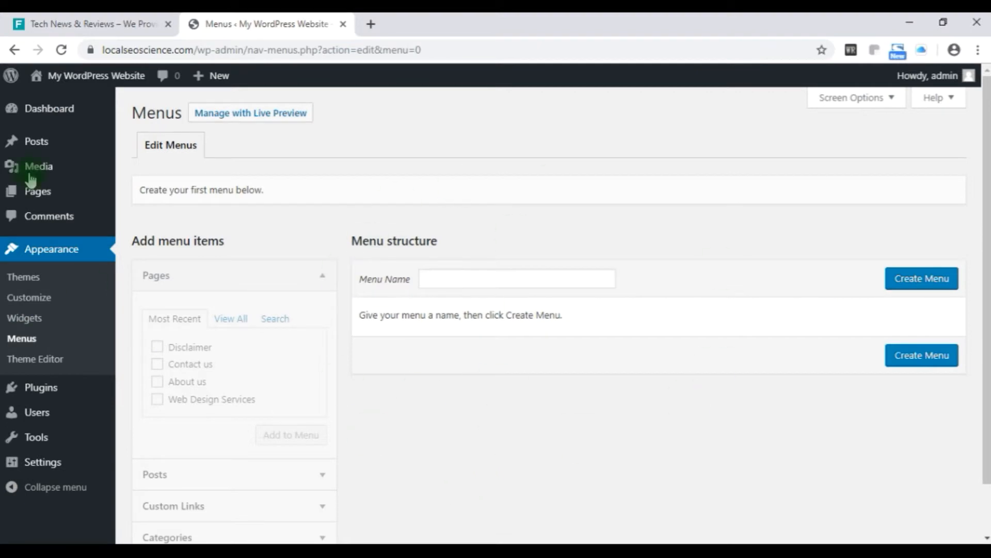
{"action": "mouse_move", "coordinate": [66, 82]}
{"action": "right_click", "coordinate": [48, 103]}
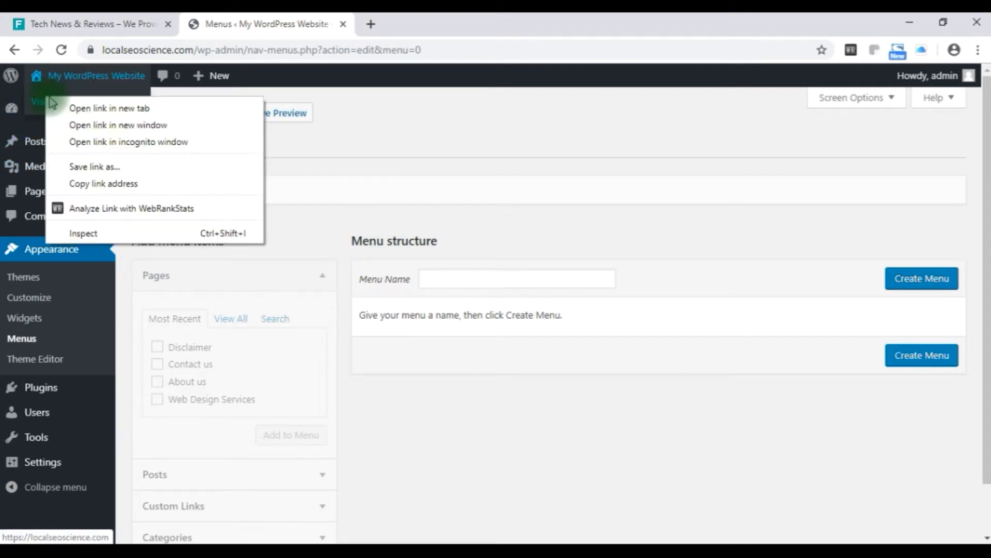
{"action": "left_click", "coordinate": [108, 106]}
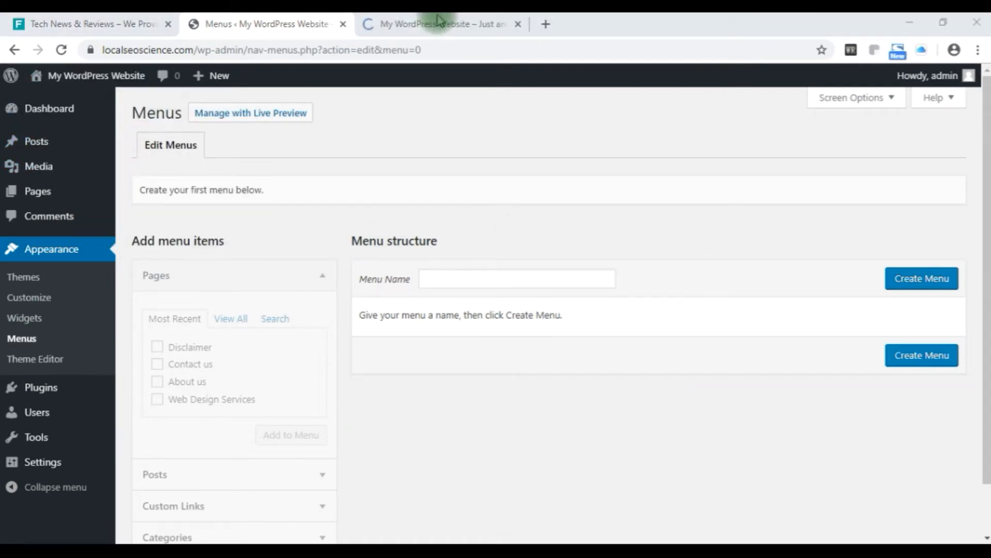
{"action": "left_click", "coordinate": [436, 21]}
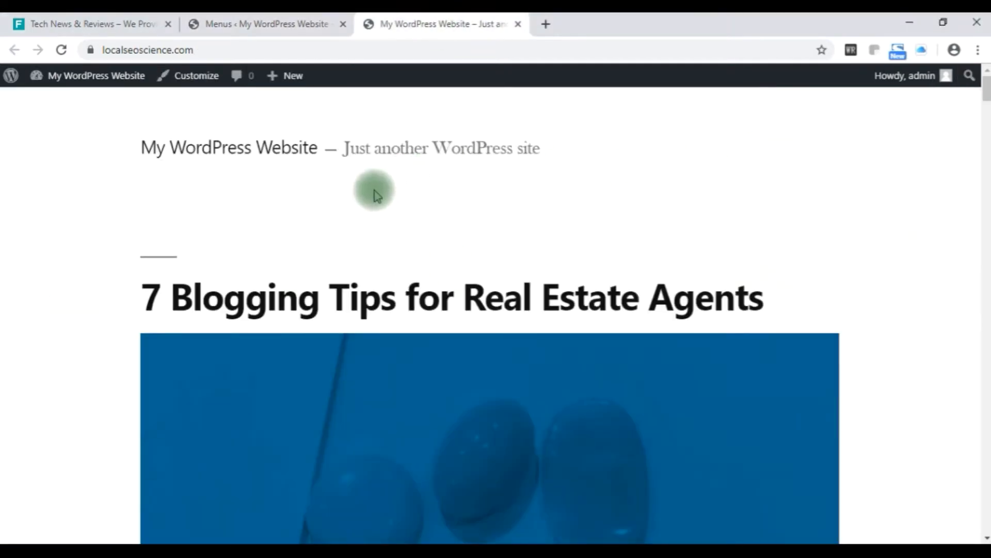
{"action": "left_click", "coordinate": [262, 24]}
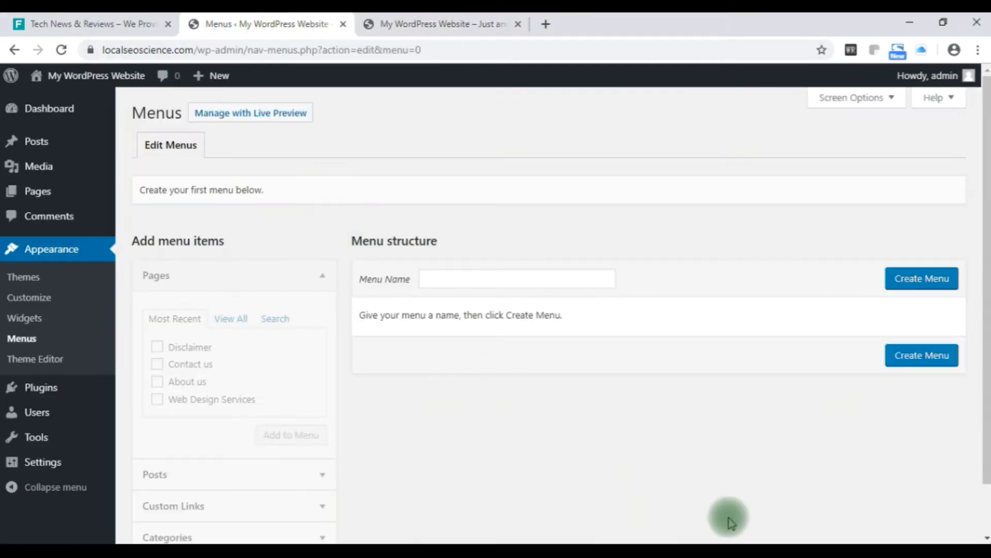
Create a new navigation menu named "Local SEO"
{"action": "scroll", "coordinate": [363, 329], "scroll_direction": "down", "scroll_amount": 1}
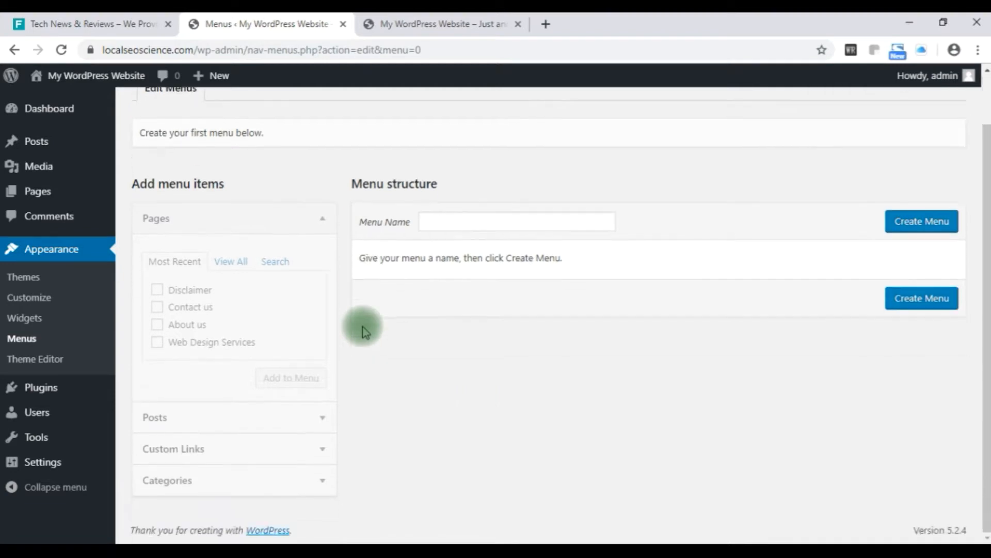
{"action": "scroll", "coordinate": [451, 411], "scroll_direction": "up", "scroll_amount": 1}
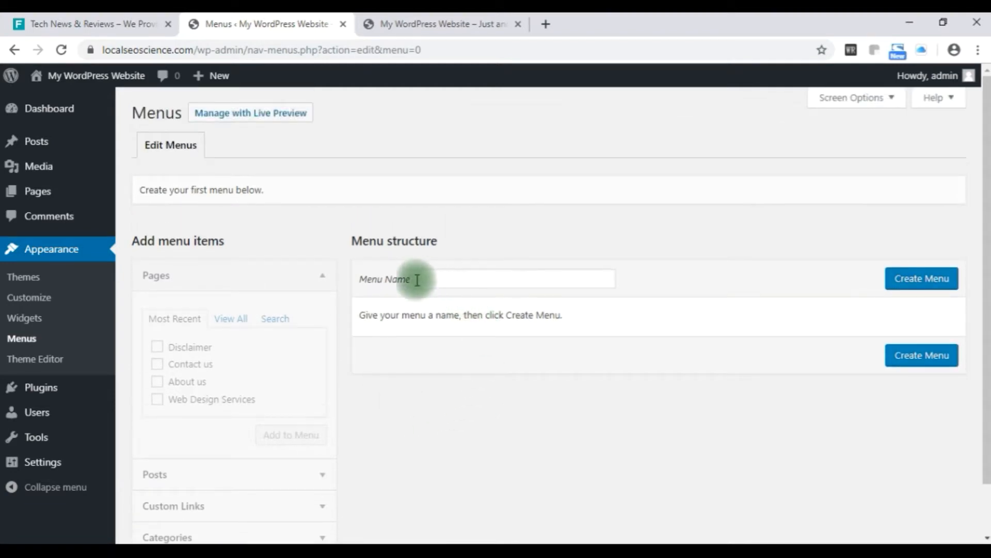
{"action": "left_click", "coordinate": [483, 281]}
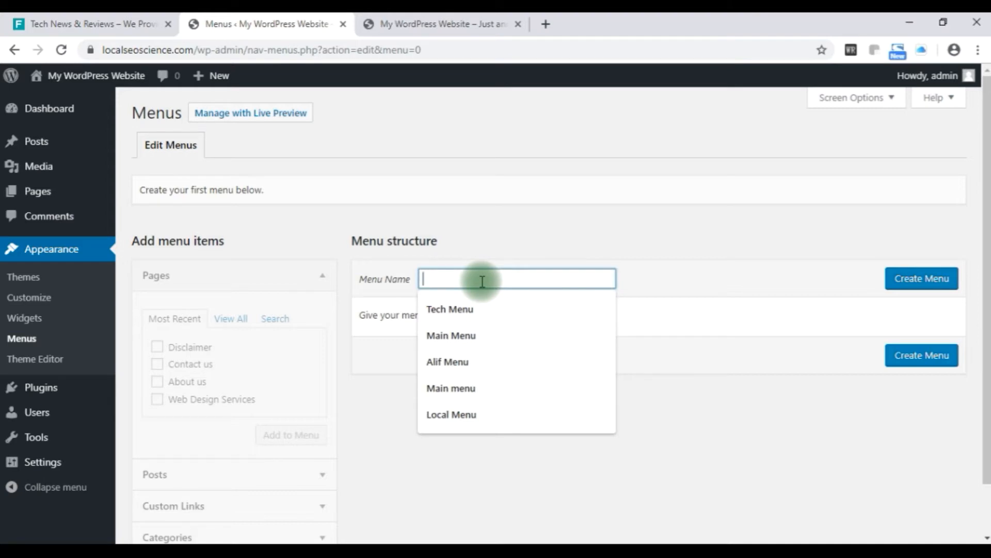
{"action": "type", "text": "Local"}
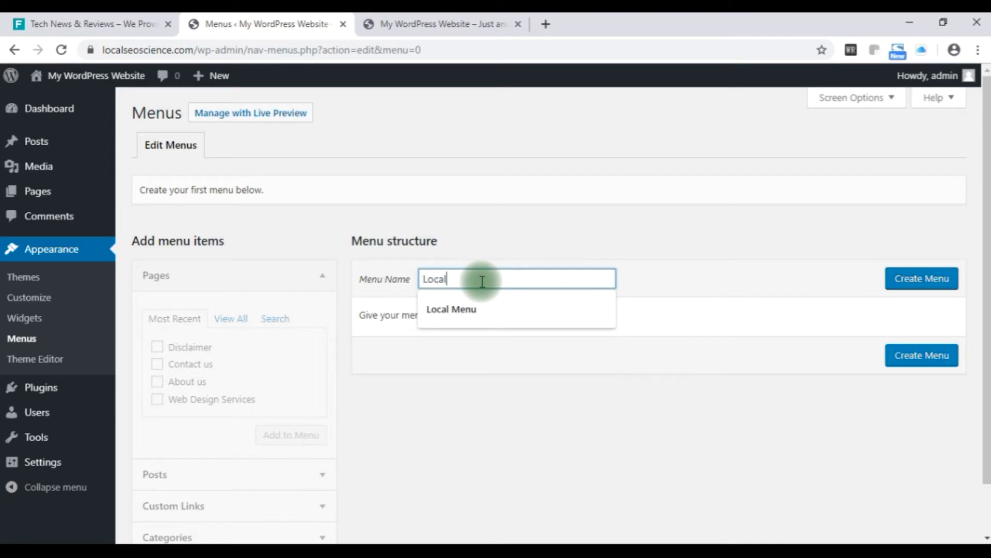
{"action": "type", "text": " SEO"}
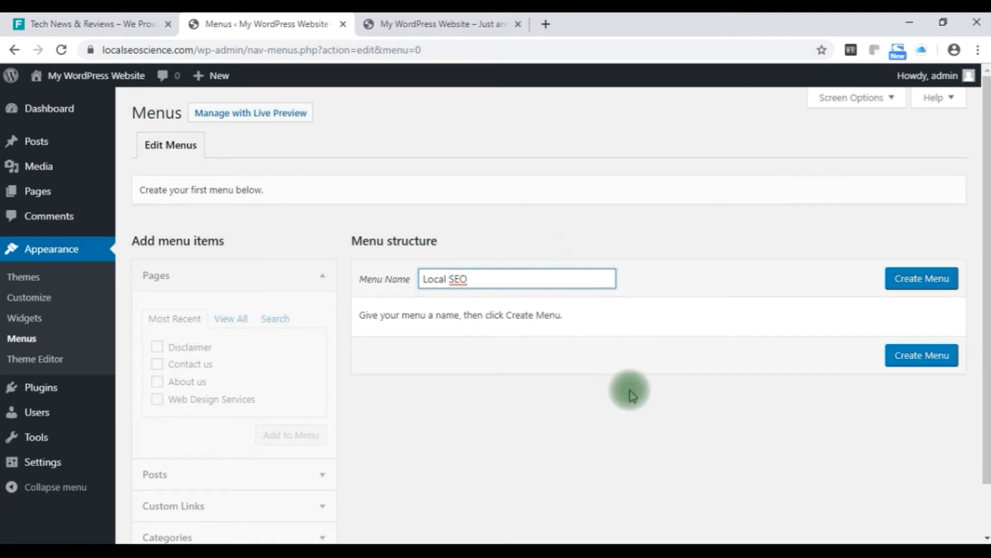
{"action": "left_click", "coordinate": [934, 288]}
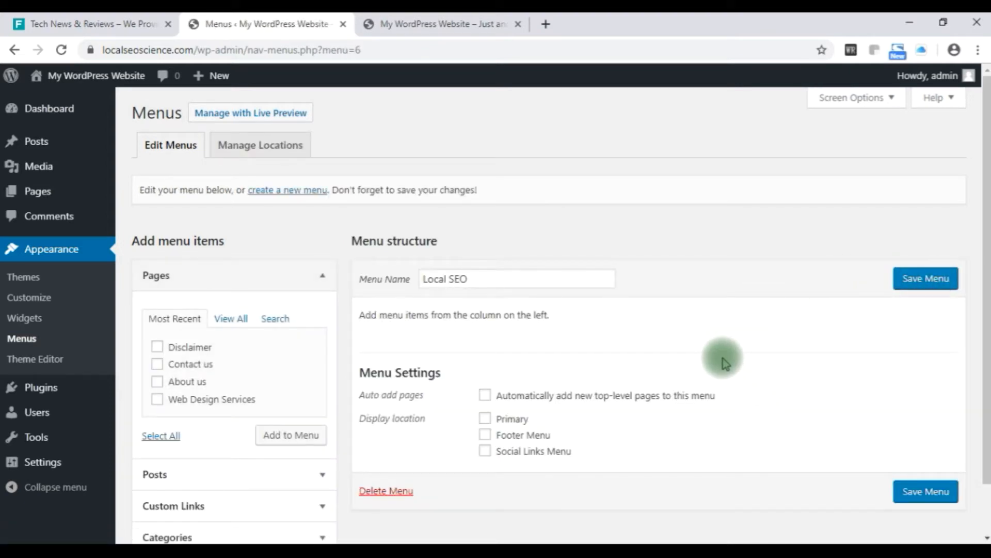
Collapse the Pages box among the available menu item types
{"action": "scroll", "coordinate": [728, 362], "scroll_direction": "down", "scroll_amount": 2}
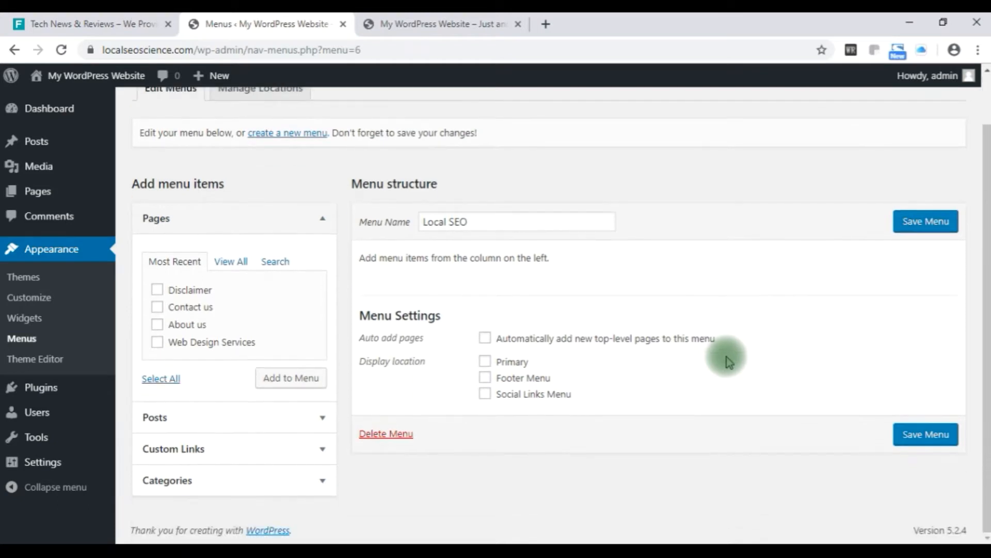
{"action": "left_click", "coordinate": [324, 219]}
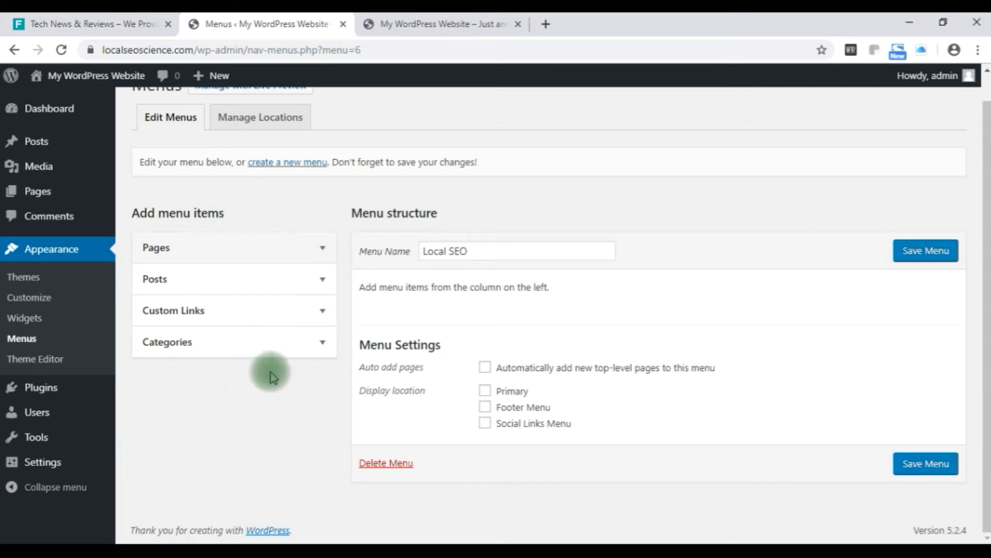
{"action": "scroll", "coordinate": [648, 345], "scroll_direction": "up", "scroll_amount": 1}
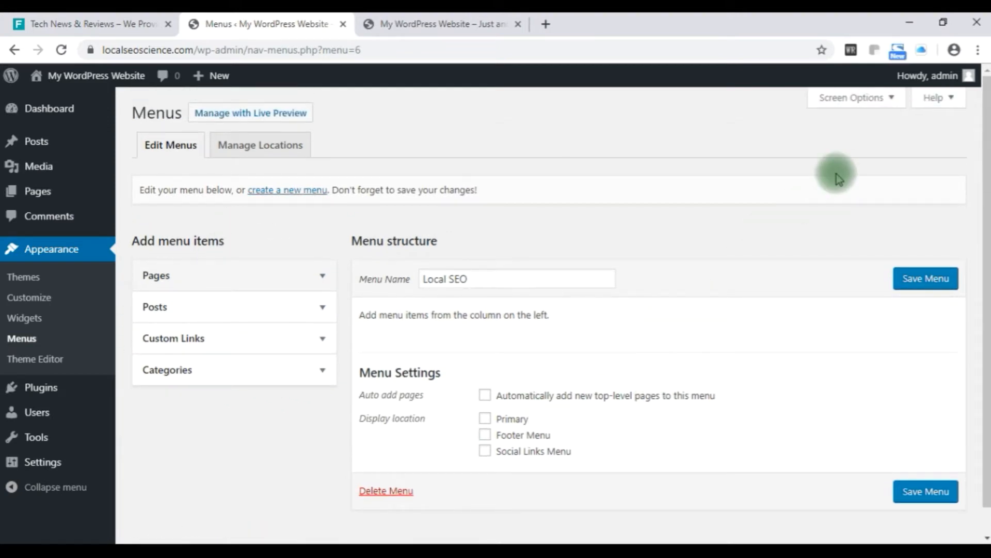
Show the screen options and hide the Categories, Custom Links and Posts boxes
{"action": "left_click", "coordinate": [892, 102]}
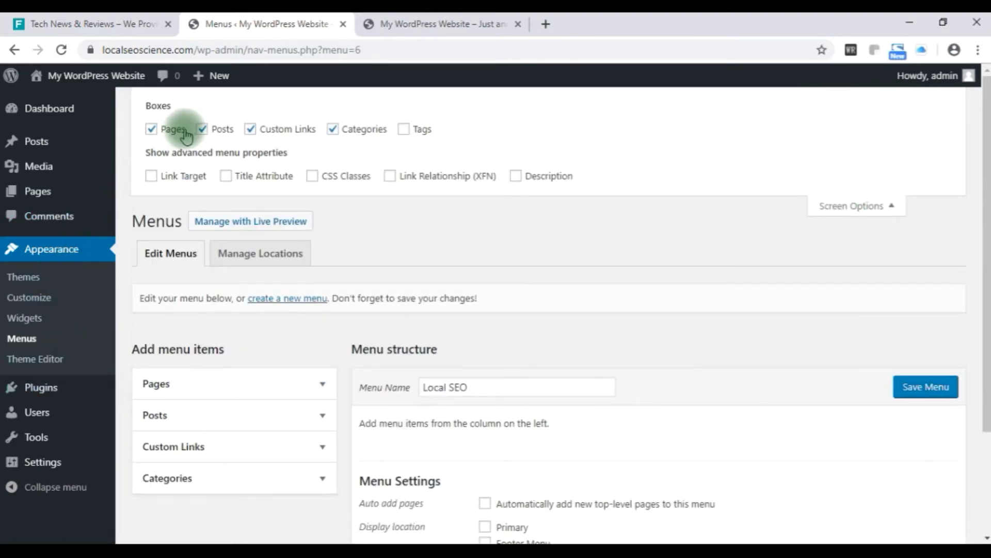
{"action": "left_click", "coordinate": [333, 130]}
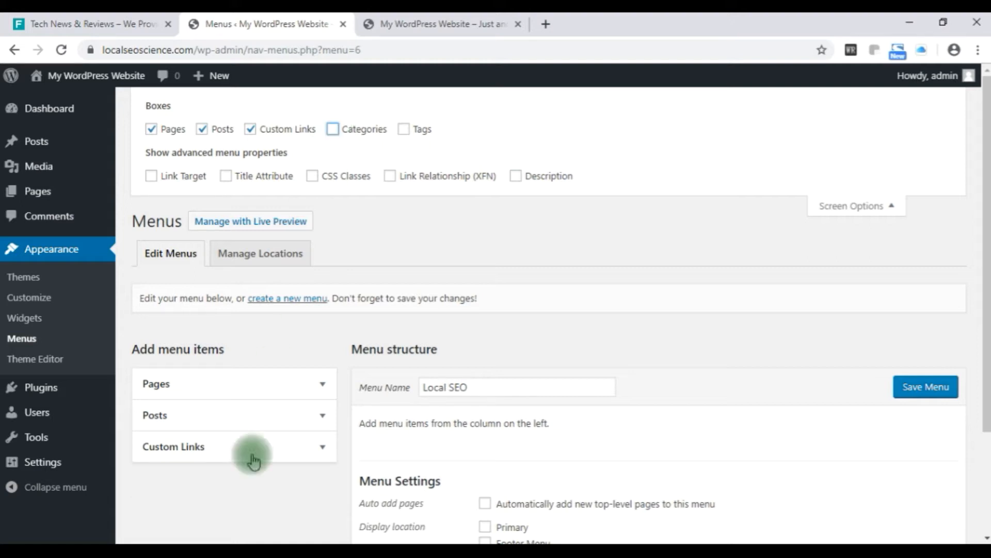
{"action": "left_click", "coordinate": [251, 130]}
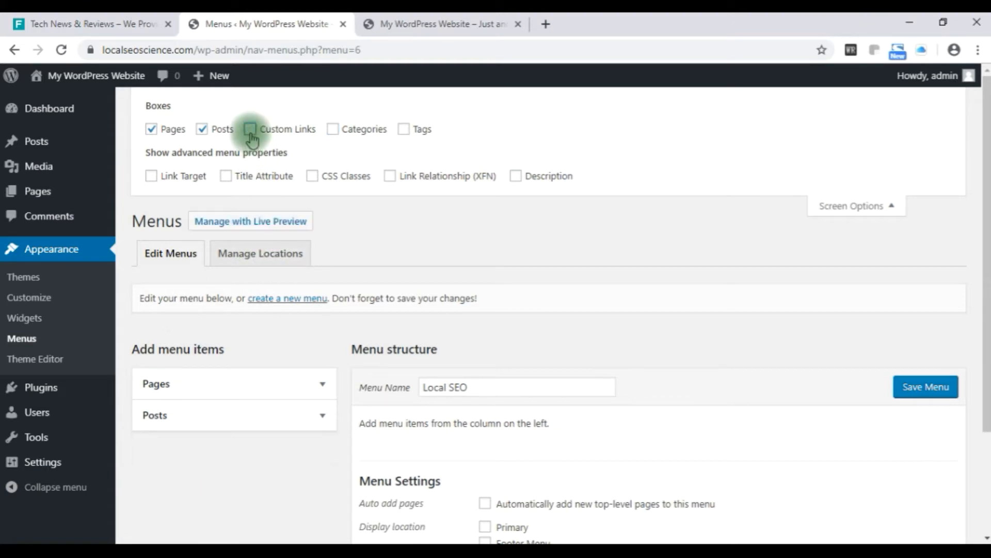
{"action": "left_click", "coordinate": [203, 132]}
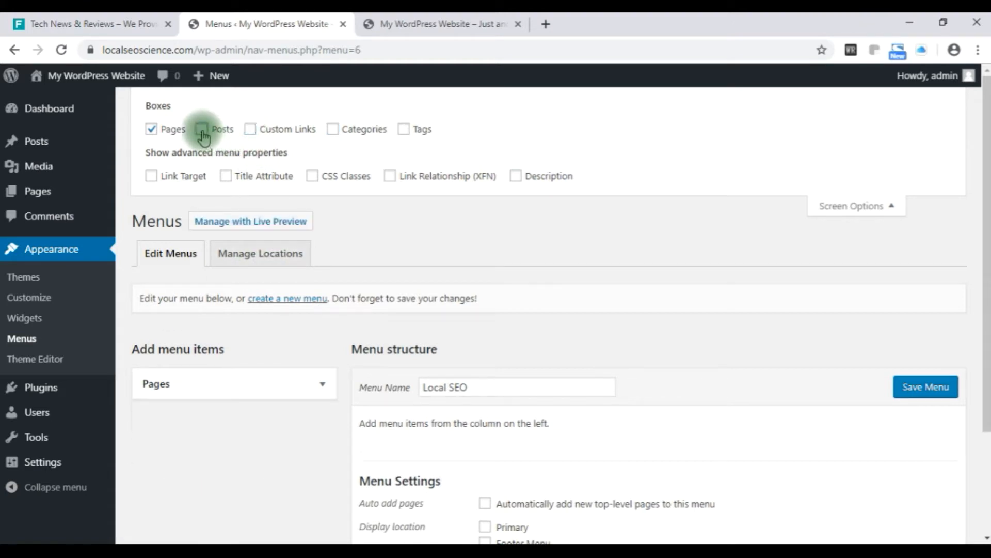
Enable the Posts, Custom Links, Categories and Tags boxes in the screen options
{"action": "left_click", "coordinate": [202, 130]}
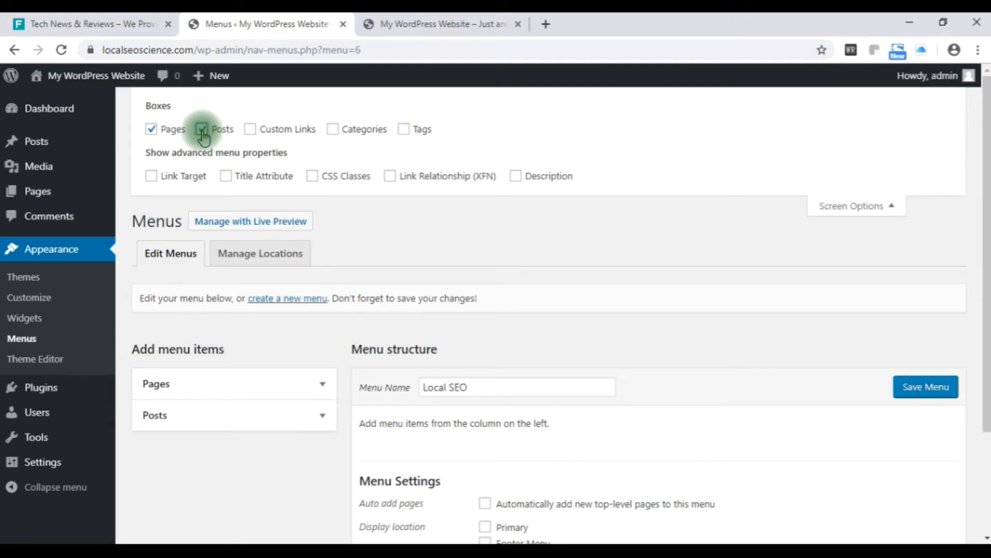
{"action": "left_click", "coordinate": [251, 131]}
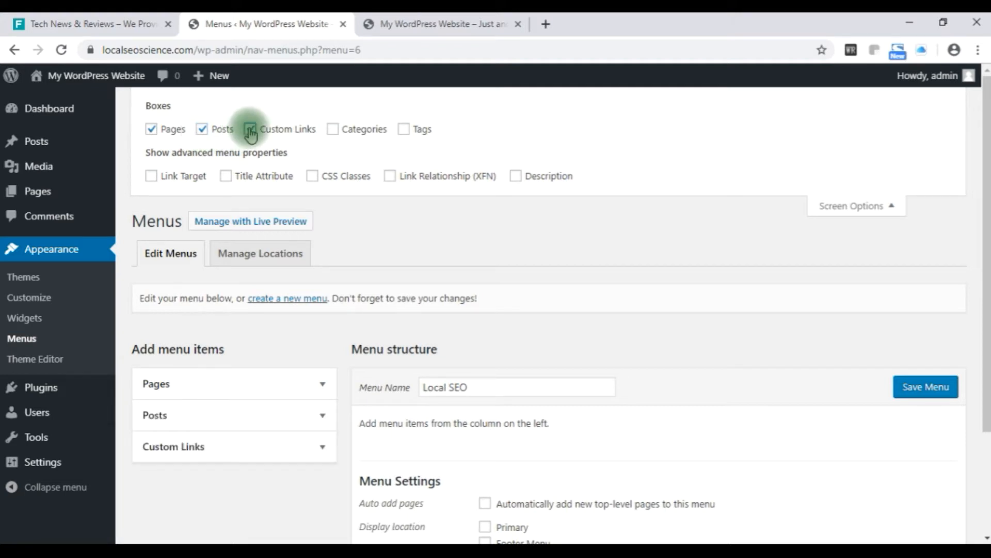
{"action": "left_click", "coordinate": [335, 131]}
{"action": "left_click", "coordinate": [403, 133]}
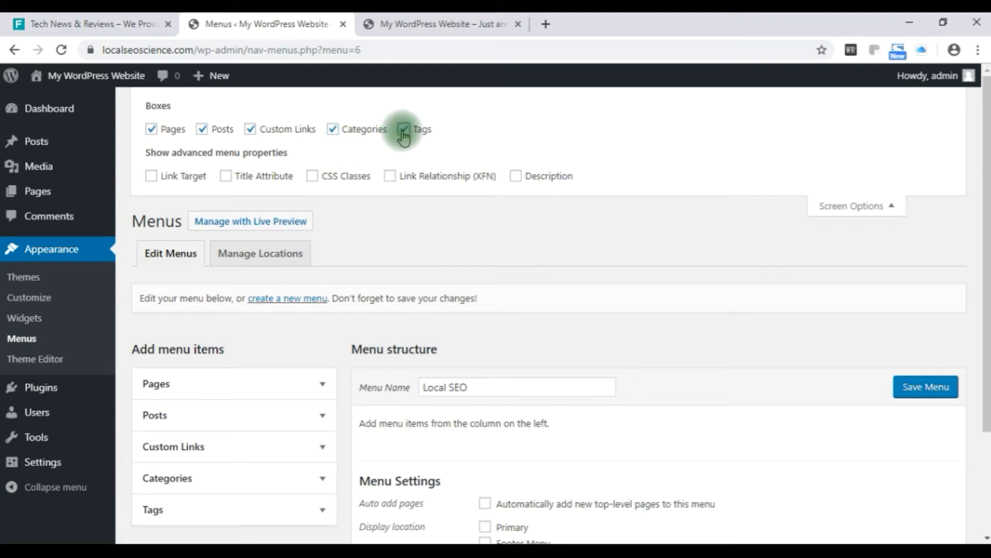
Hide the Tags box, and switch the Posts box off and back on
{"action": "left_click", "coordinate": [404, 130]}
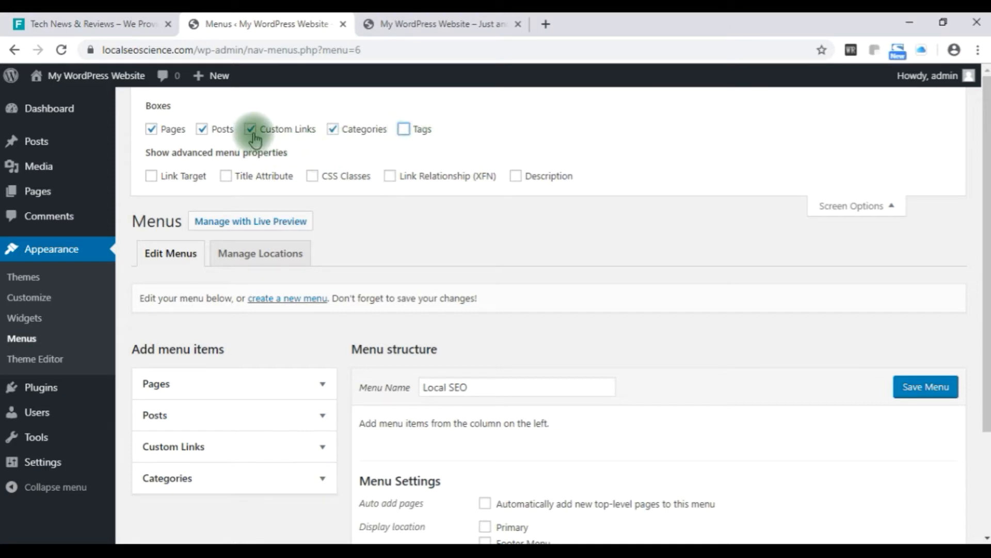
{"action": "left_click", "coordinate": [202, 130]}
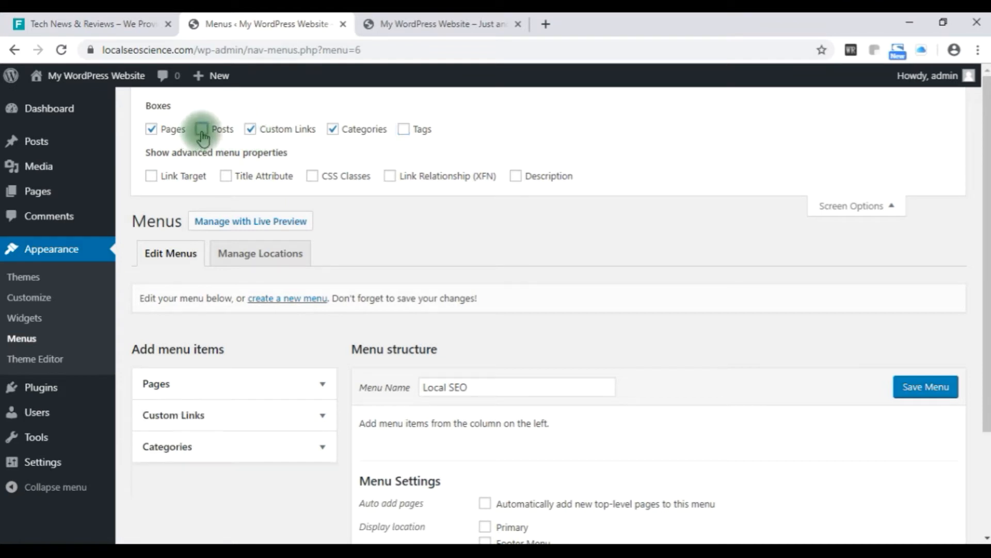
{"action": "left_click", "coordinate": [201, 132]}
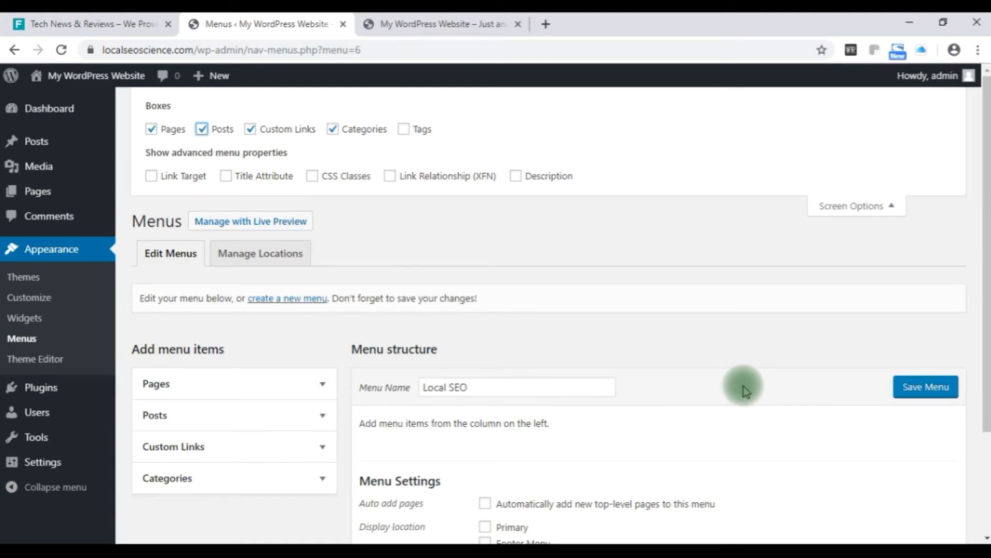
Add the Home, About us, Contact us, Disclaimer and Web Design Services pages to the Local SEO menu
{"action": "scroll", "coordinate": [744, 386], "scroll_direction": "down", "scroll_amount": 3}
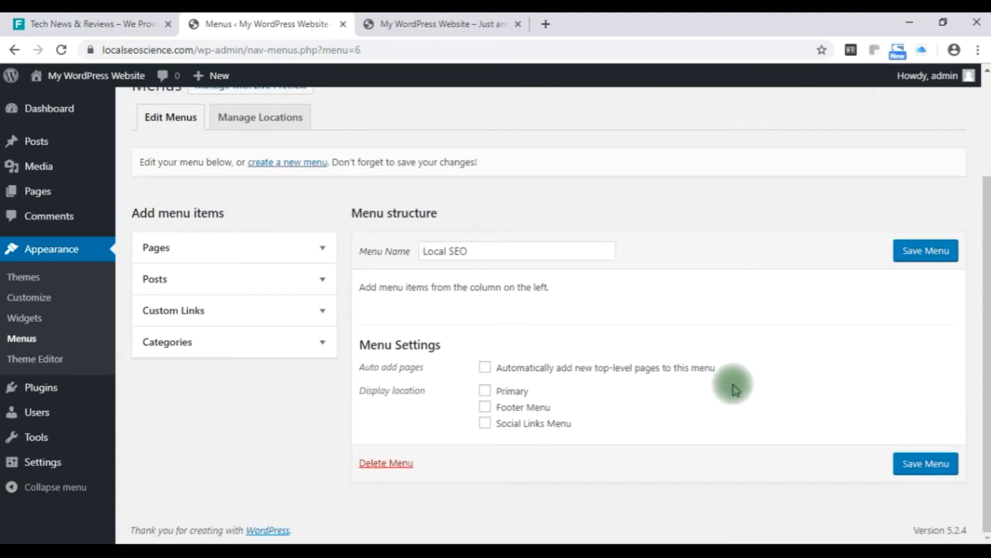
{"action": "left_click", "coordinate": [325, 250]}
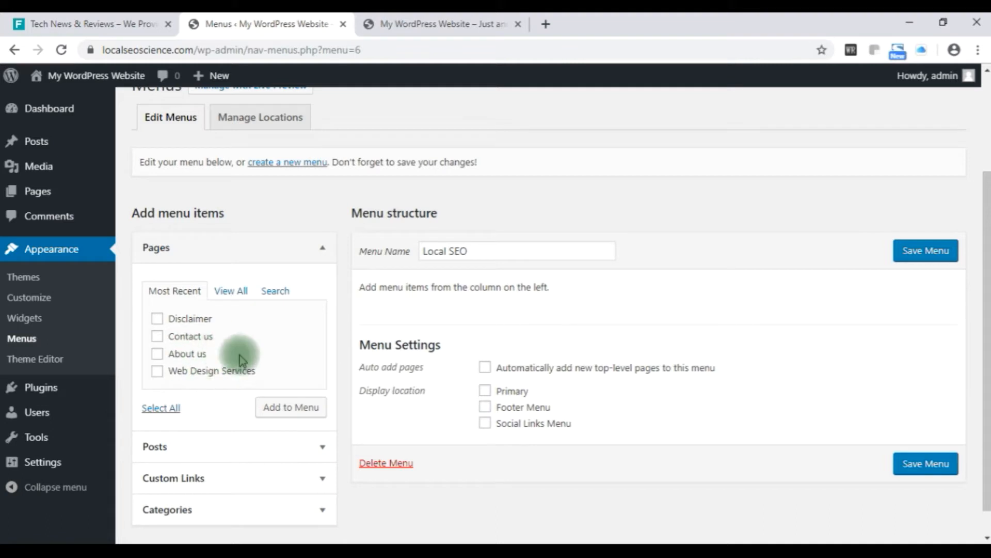
{"action": "left_click", "coordinate": [231, 293]}
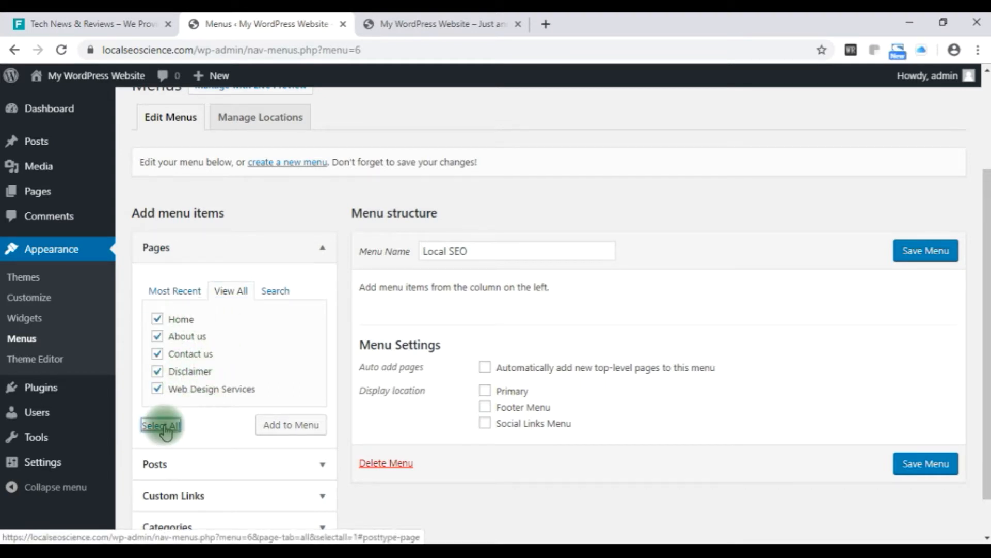
{"action": "left_click", "coordinate": [157, 336]}
{"action": "left_click", "coordinate": [157, 319]}
{"action": "left_click", "coordinate": [157, 354]}
{"action": "left_click", "coordinate": [157, 372]}
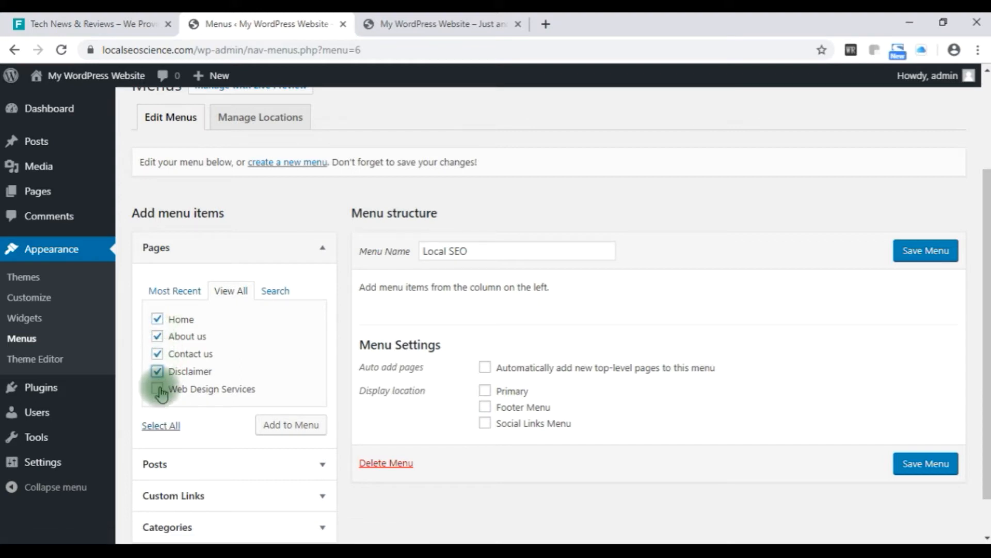
{"action": "left_click", "coordinate": [285, 435]}
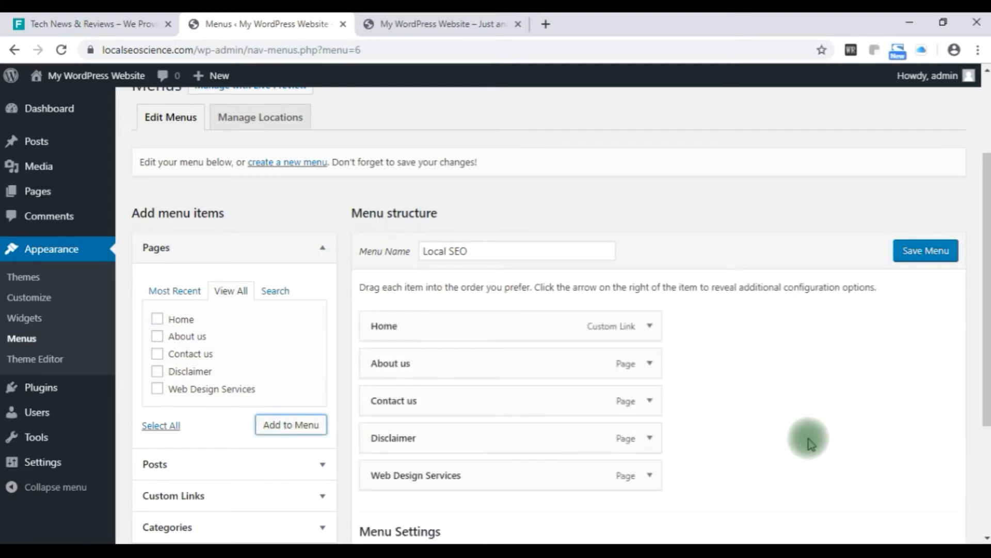
Expand the Home item in the menu structure to view its settings, and collapse it again
{"action": "scroll", "coordinate": [806, 428], "scroll_direction": "down", "scroll_amount": 3}
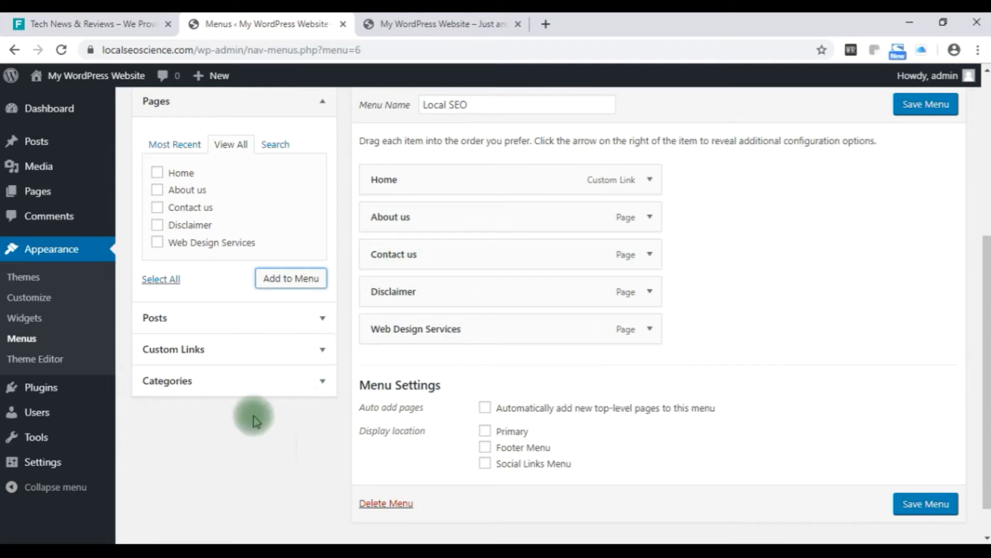
{"action": "left_click", "coordinate": [649, 180]}
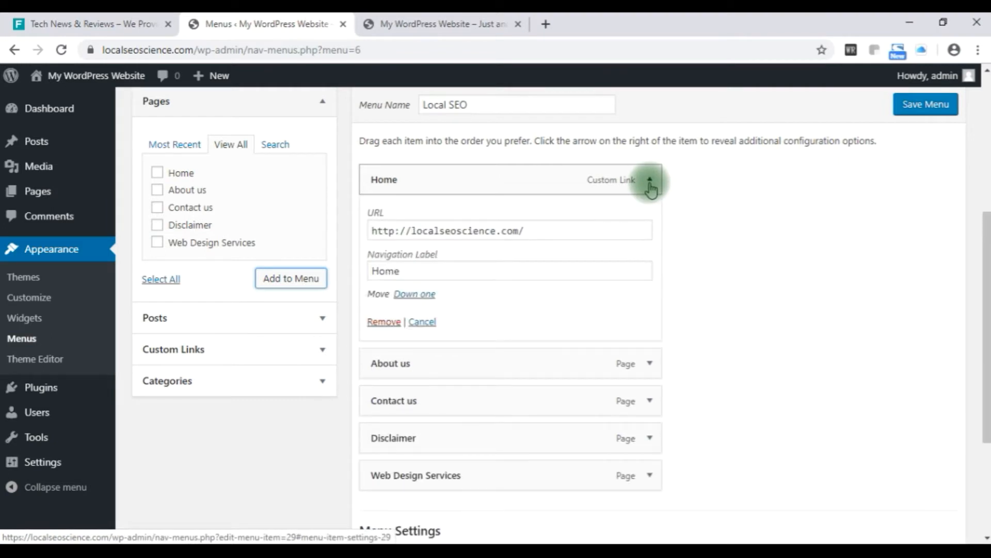
{"action": "left_click", "coordinate": [649, 181]}
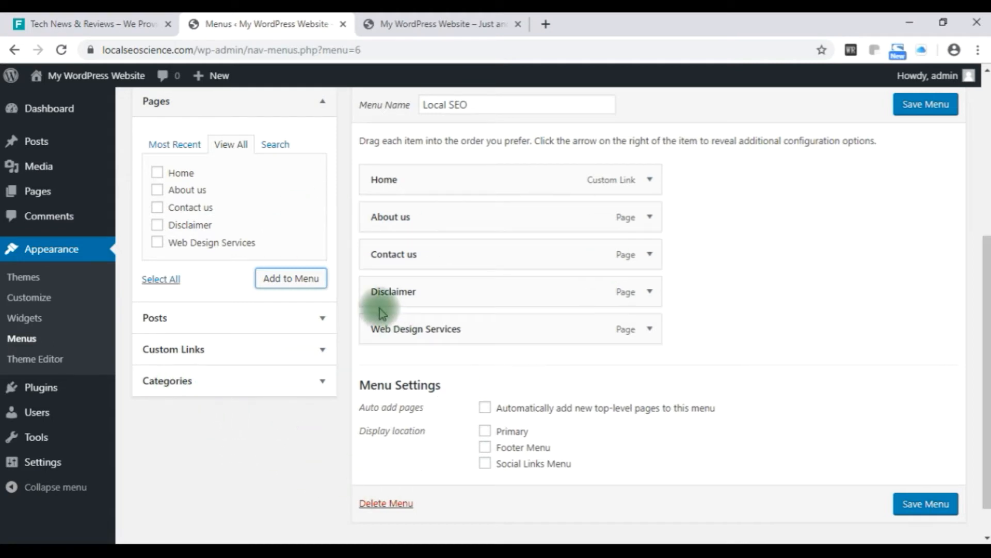
Add the post 7 Blogging Tips for Real Estate Agents to the menu, and remove it again from its item settings
{"action": "left_click", "coordinate": [321, 318]}
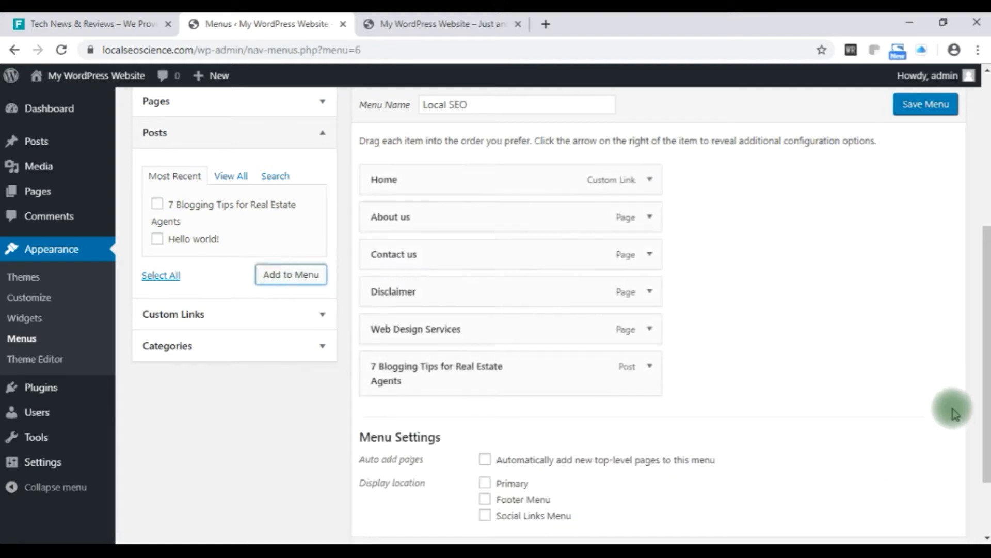
{"action": "scroll", "coordinate": [890, 380], "scroll_direction": "down", "scroll_amount": 2}
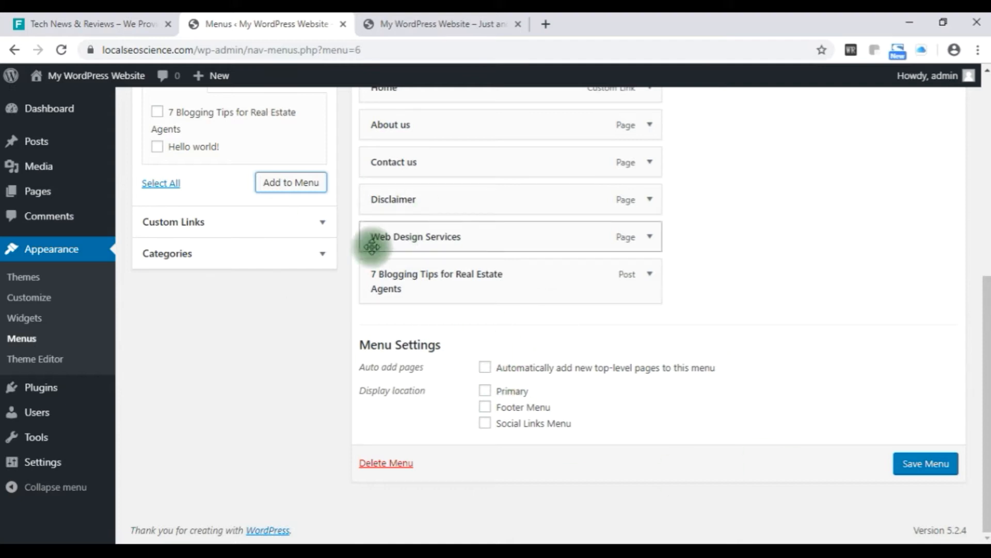
{"action": "left_click", "coordinate": [651, 274]}
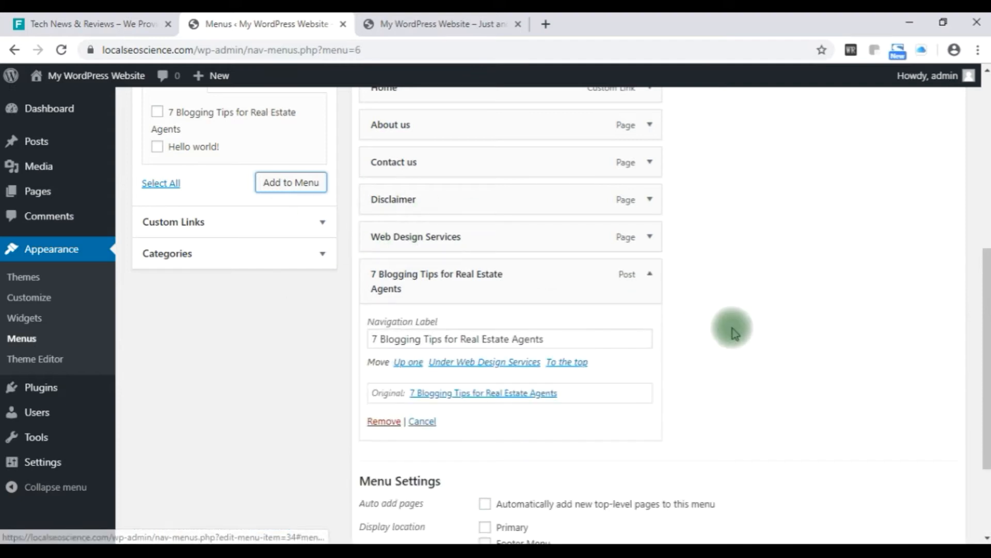
{"action": "scroll", "coordinate": [730, 328], "scroll_direction": "down", "scroll_amount": 2}
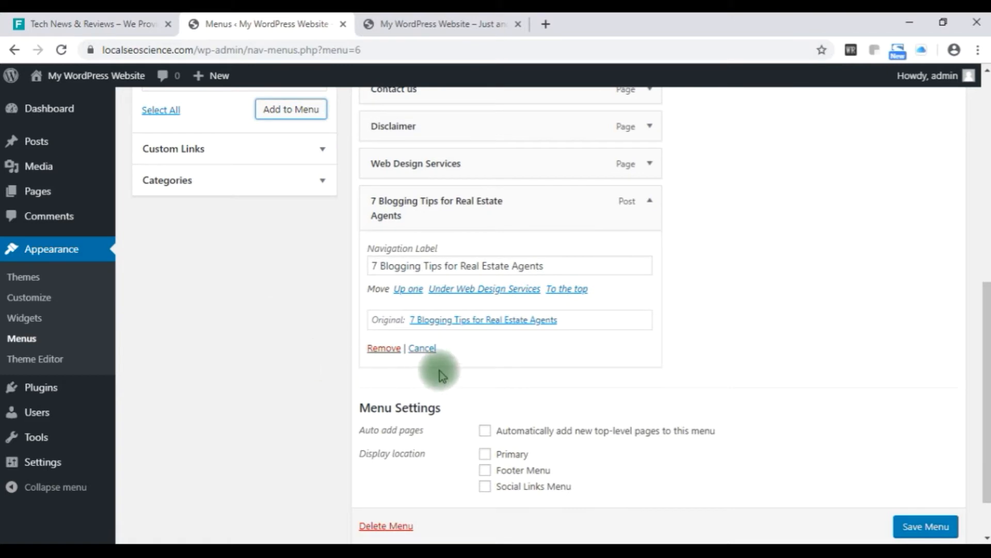
{"action": "left_click", "coordinate": [383, 349]}
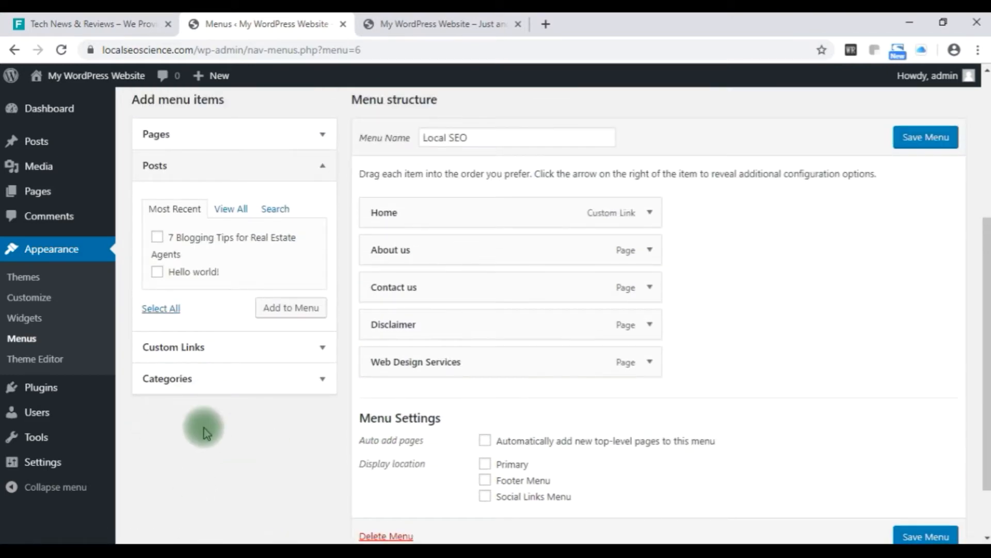
Add the Design, General and Responsive categories to the Local SEO menu, leaving out Web Design, and collapse the Categories box
{"action": "left_click", "coordinate": [317, 389]}
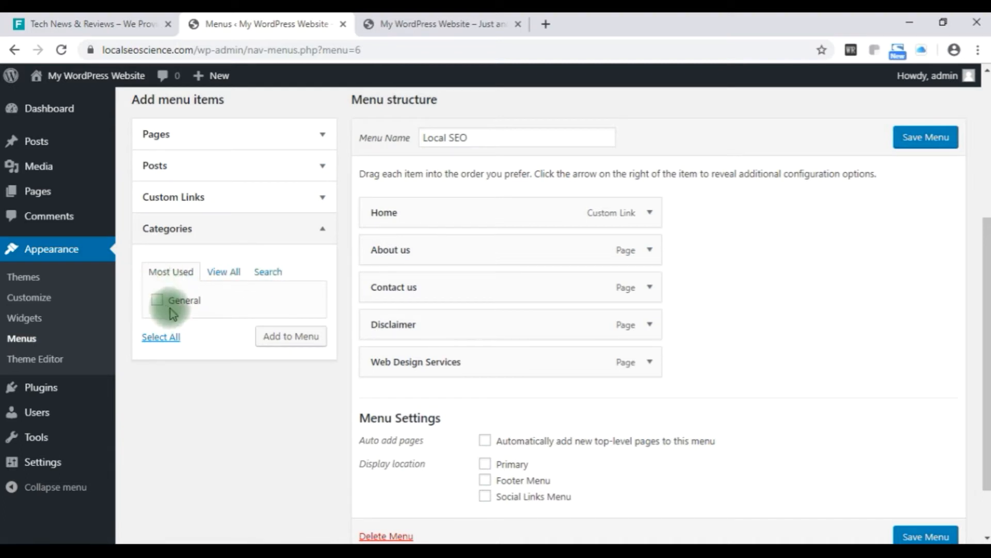
{"action": "left_click", "coordinate": [224, 271]}
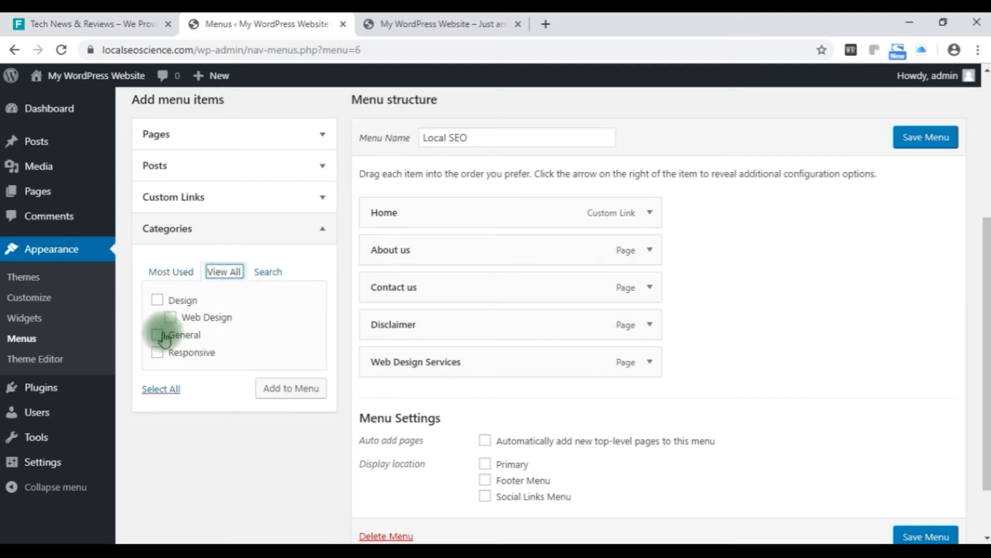
{"action": "left_click", "coordinate": [157, 299]}
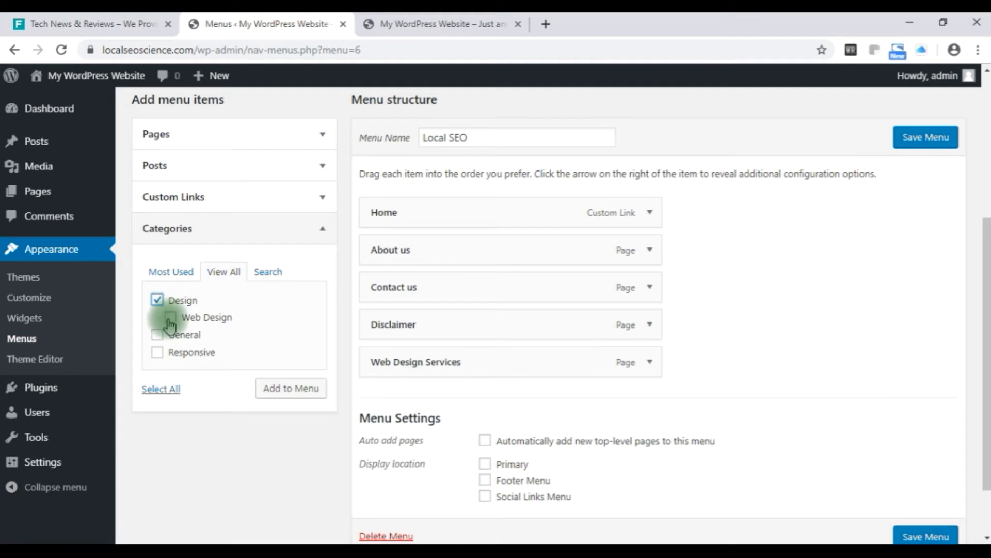
{"action": "left_click", "coordinate": [170, 317]}
{"action": "left_click", "coordinate": [157, 334]}
{"action": "left_click", "coordinate": [170, 317]}
{"action": "left_click", "coordinate": [157, 352]}
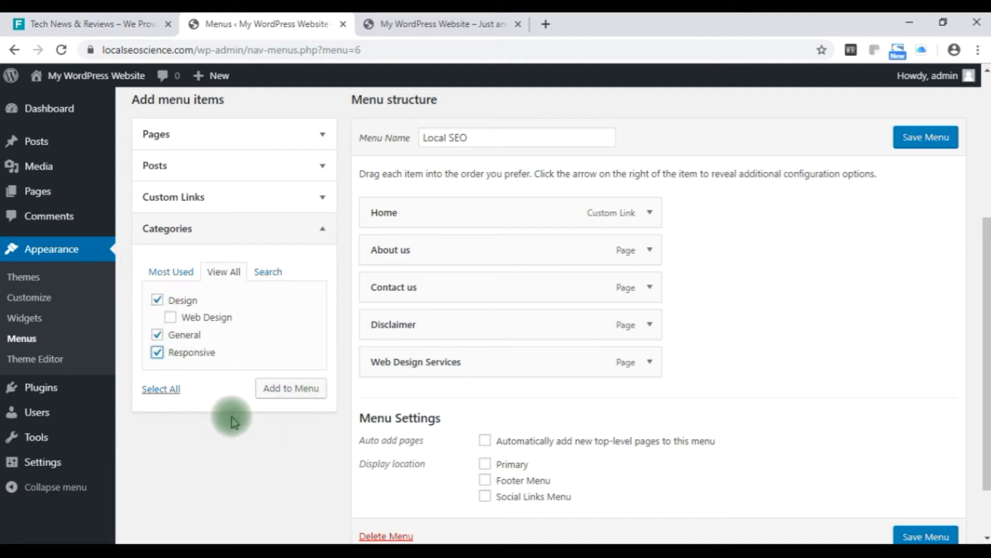
{"action": "left_click", "coordinate": [274, 400]}
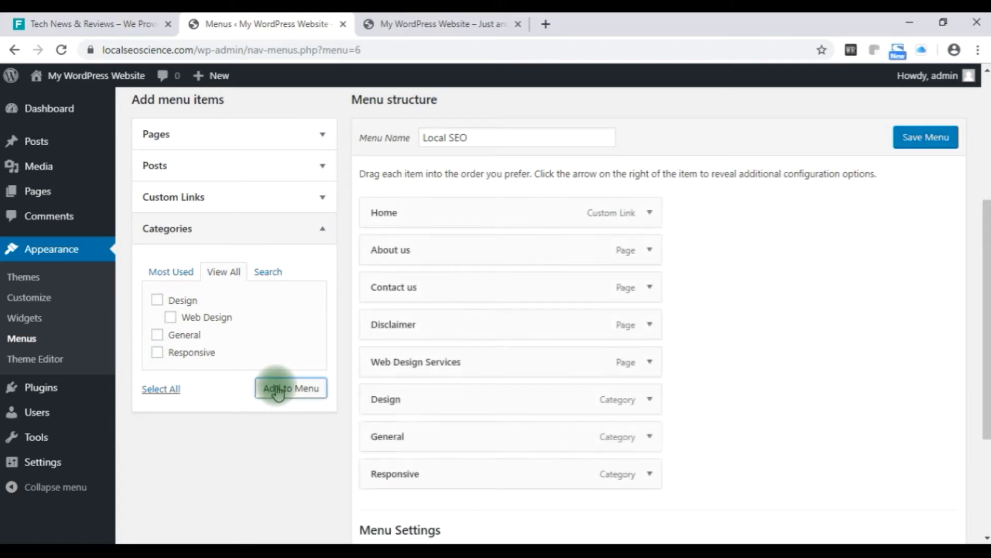
{"action": "scroll", "coordinate": [823, 425], "scroll_direction": "down", "scroll_amount": 3}
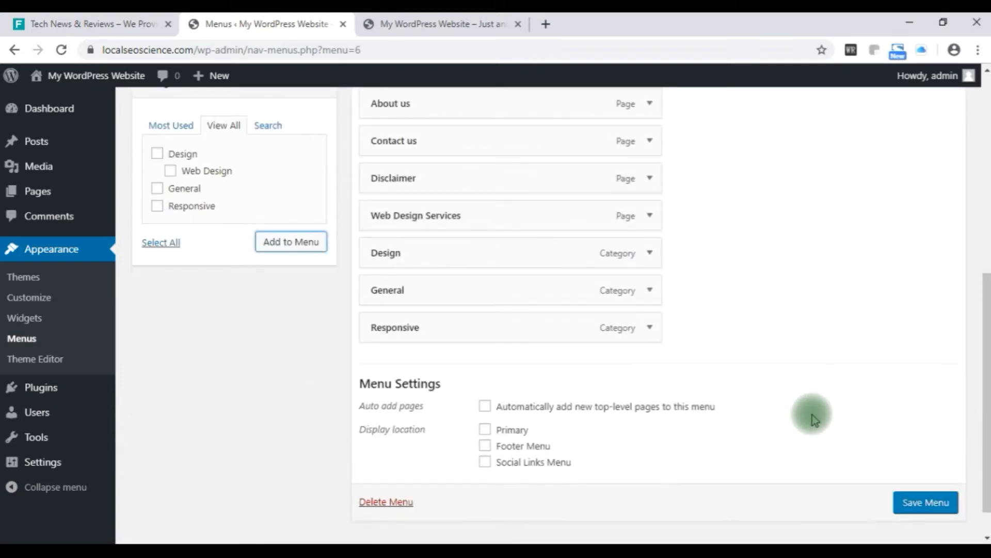
{"action": "scroll", "coordinate": [813, 414], "scroll_direction": "up", "scroll_amount": 3}
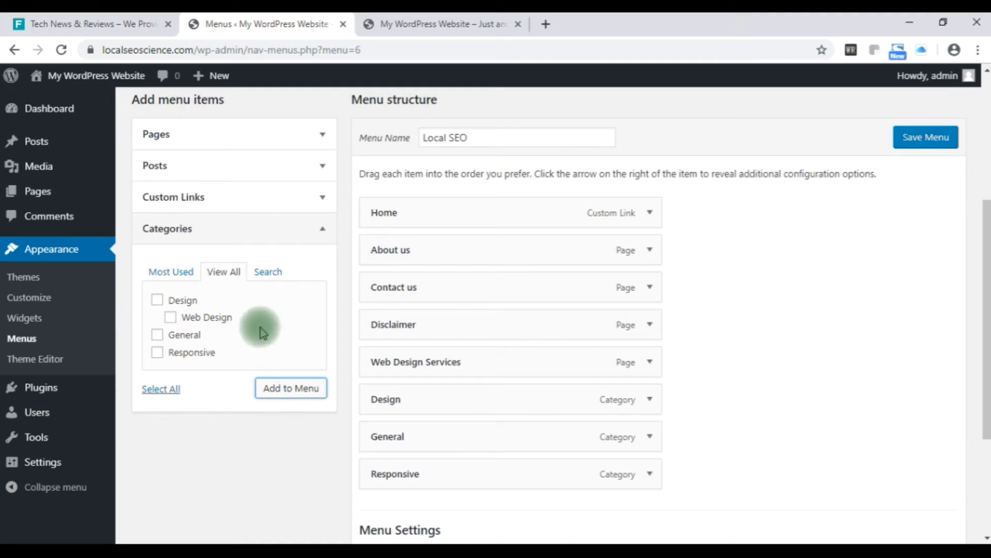
{"action": "left_click", "coordinate": [321, 231]}
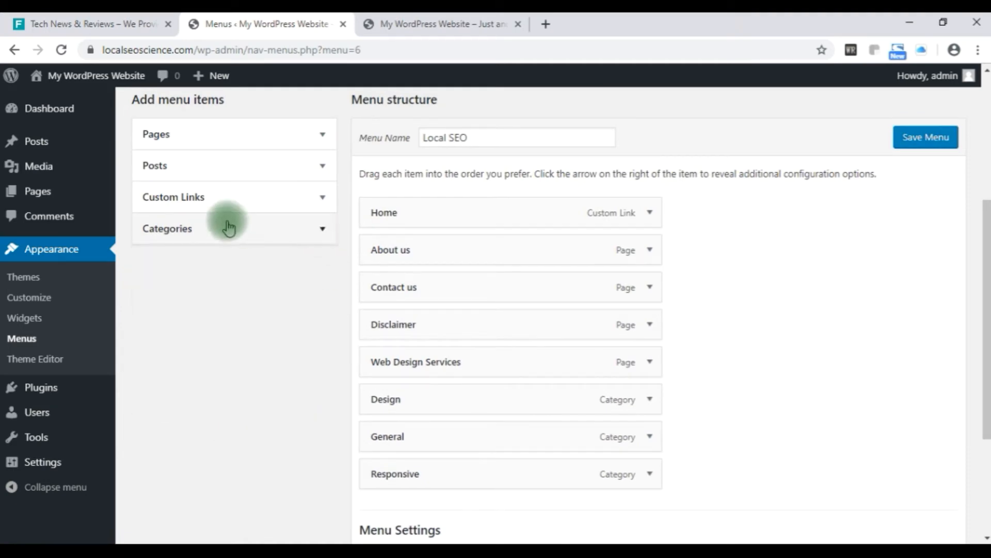
Prepare a custom link by selecting its placeholder URL, and copy the techedublog.com address from the site's browser tab
{"action": "left_click", "coordinate": [230, 197]}
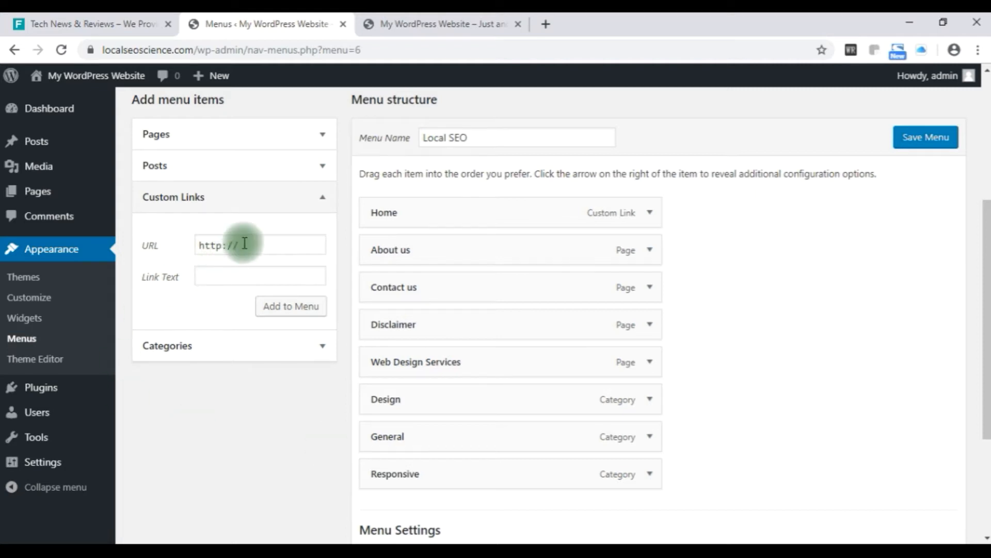
{"action": "left_click_drag", "start_coordinate": [267, 245], "coordinate": [201, 244]}
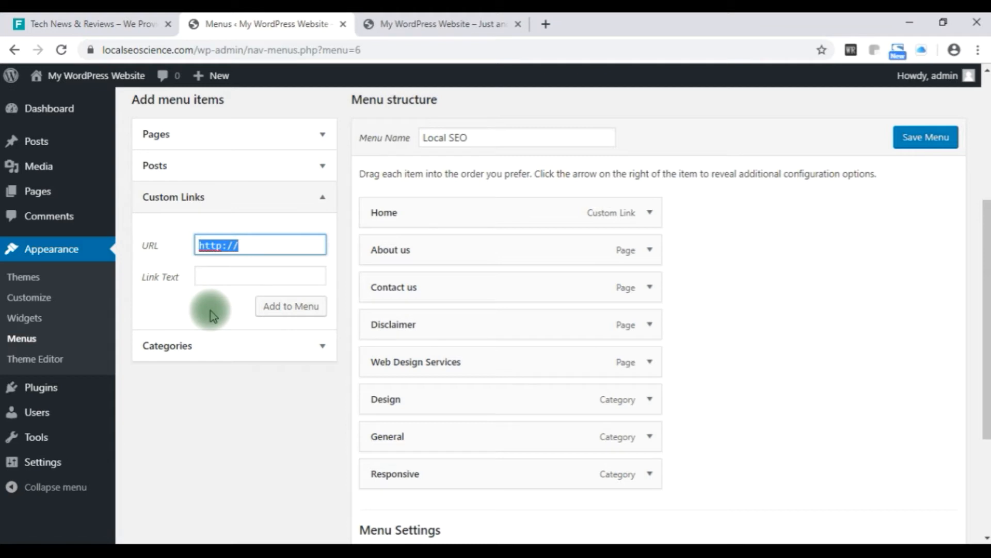
{"action": "left_click", "coordinate": [427, 25]}
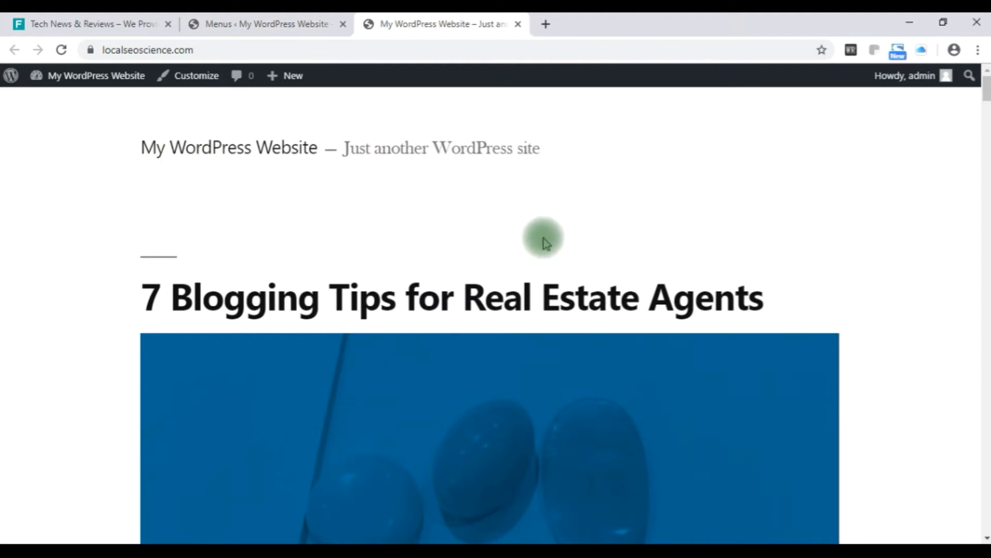
{"action": "left_click", "coordinate": [243, 25]}
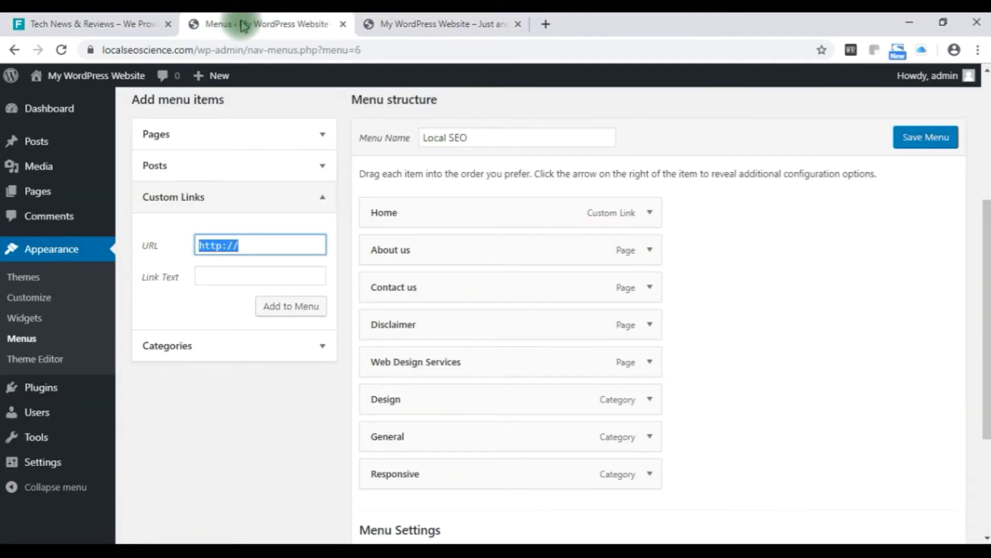
{"action": "left_click", "coordinate": [83, 23]}
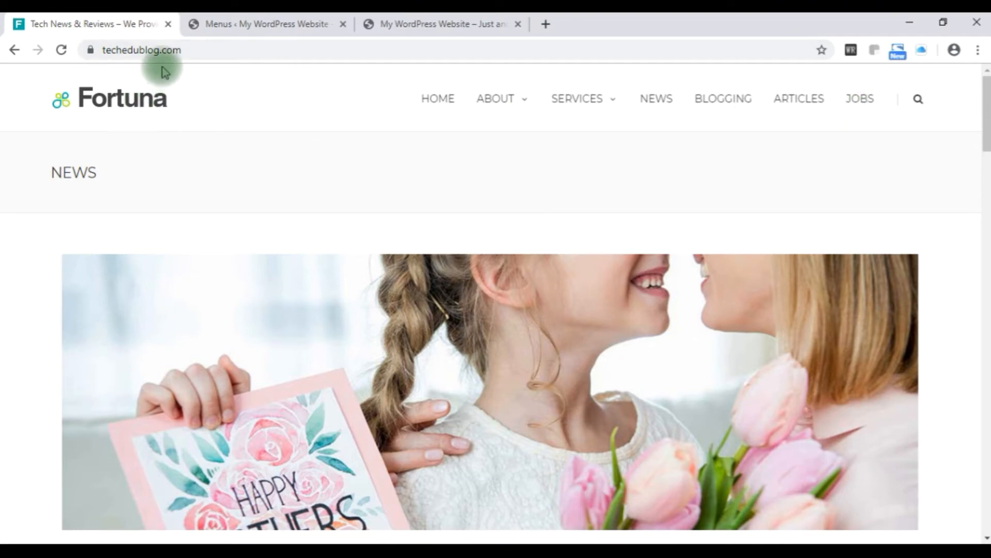
{"action": "left_click", "coordinate": [194, 50]}
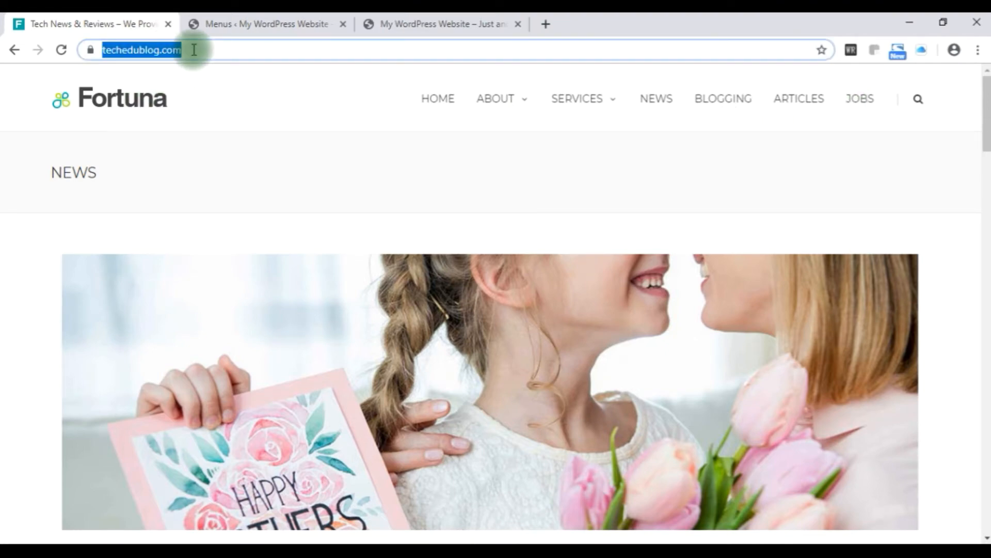
{"action": "left_click", "coordinate": [471, 14]}
{"action": "left_click", "coordinate": [267, 26]}
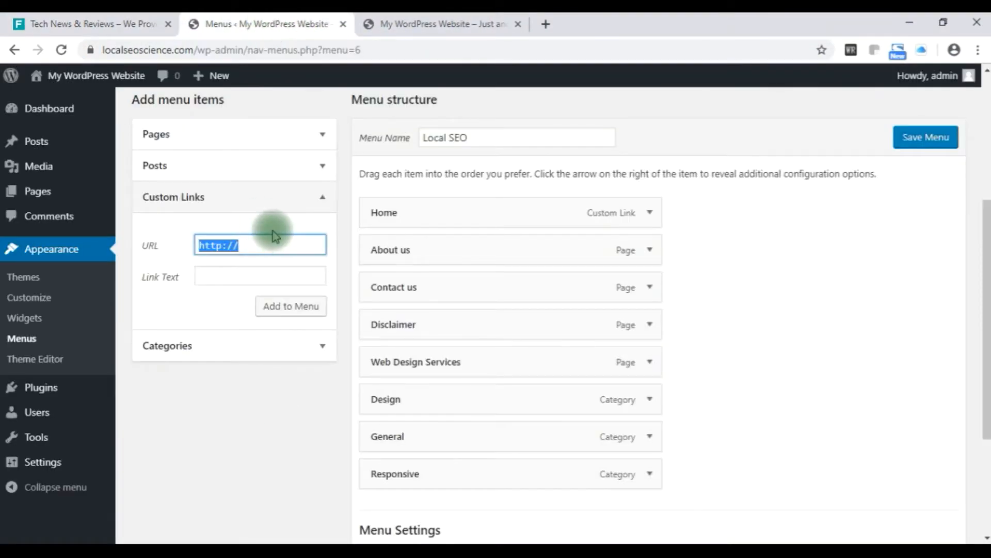
{"action": "type", "text": "https://www.techedublog.com/"}
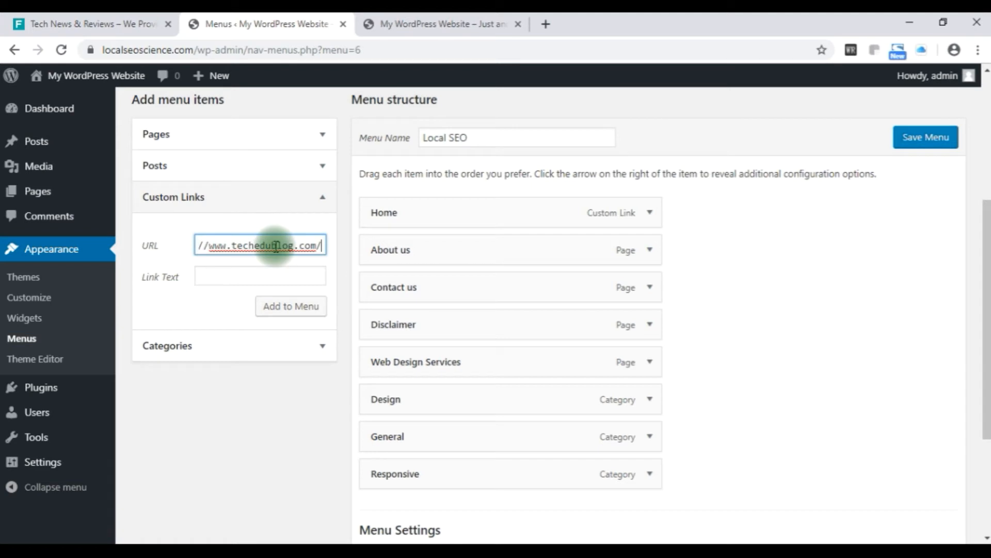
{"action": "left_click", "coordinate": [257, 277]}
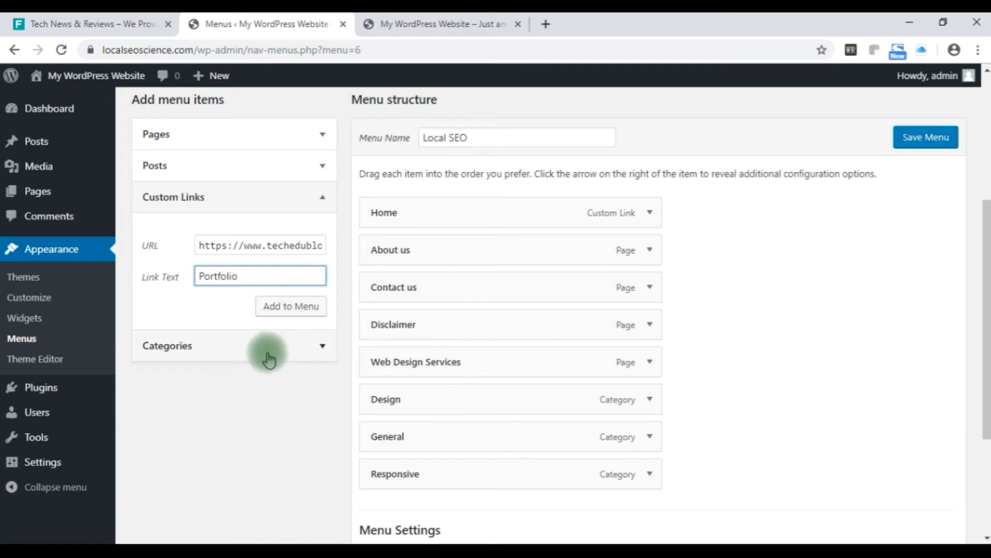
{"action": "left_click", "coordinate": [288, 312]}
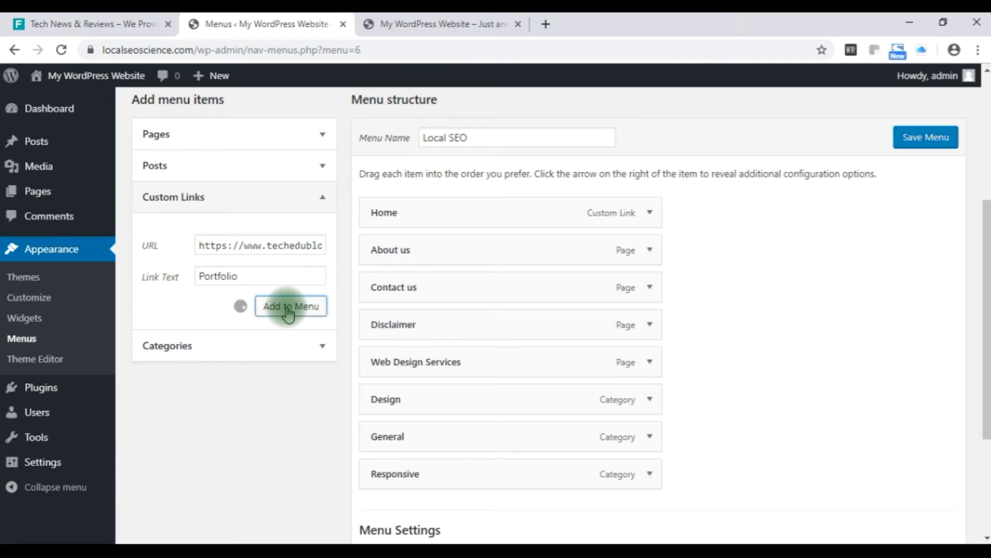
{"action": "scroll", "coordinate": [841, 405], "scroll_direction": "down", "scroll_amount": 2}
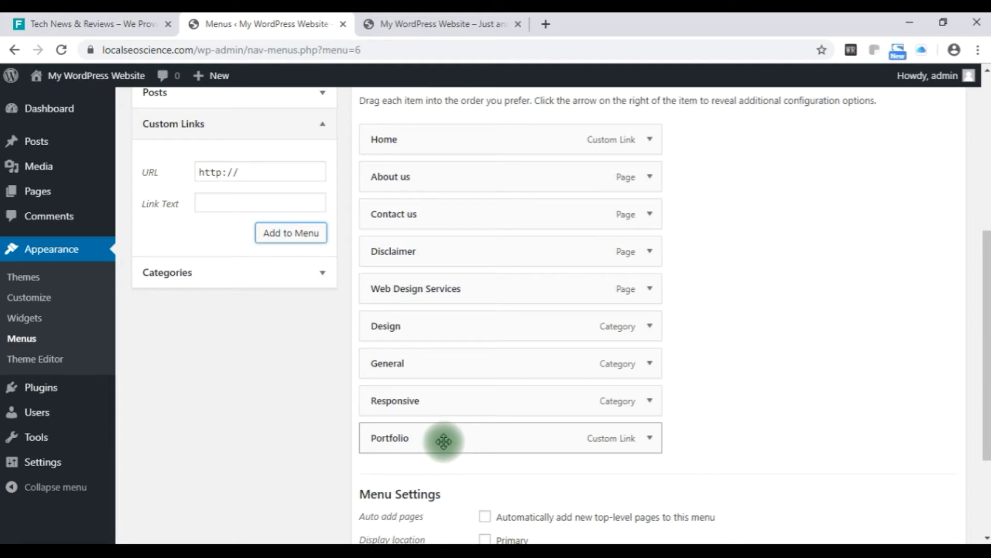
{"action": "scroll", "coordinate": [901, 312], "scroll_direction": "down", "scroll_amount": 1}
{"action": "scroll", "coordinate": [901, 313], "scroll_direction": "down", "scroll_amount": 5}
{"action": "scroll", "coordinate": [823, 343], "scroll_direction": "up", "scroll_amount": 6}
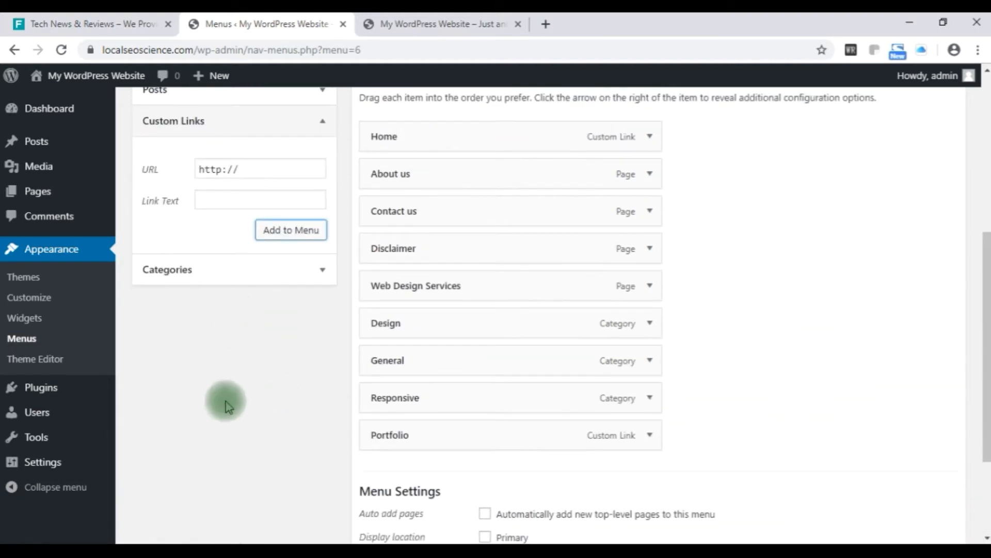
{"action": "left_click", "coordinate": [250, 167]}
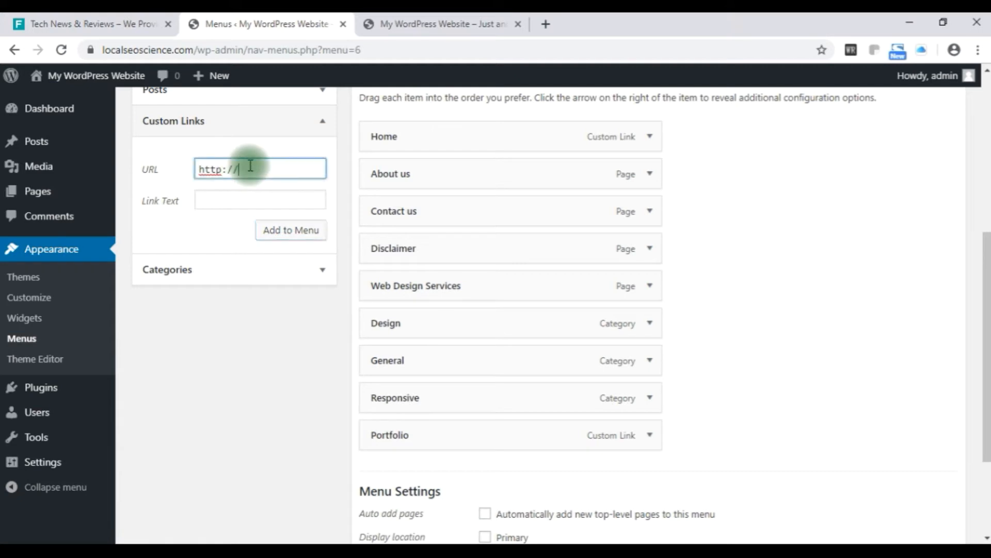
{"action": "left_click_drag", "start_coordinate": [248, 169], "coordinate": [188, 173]}
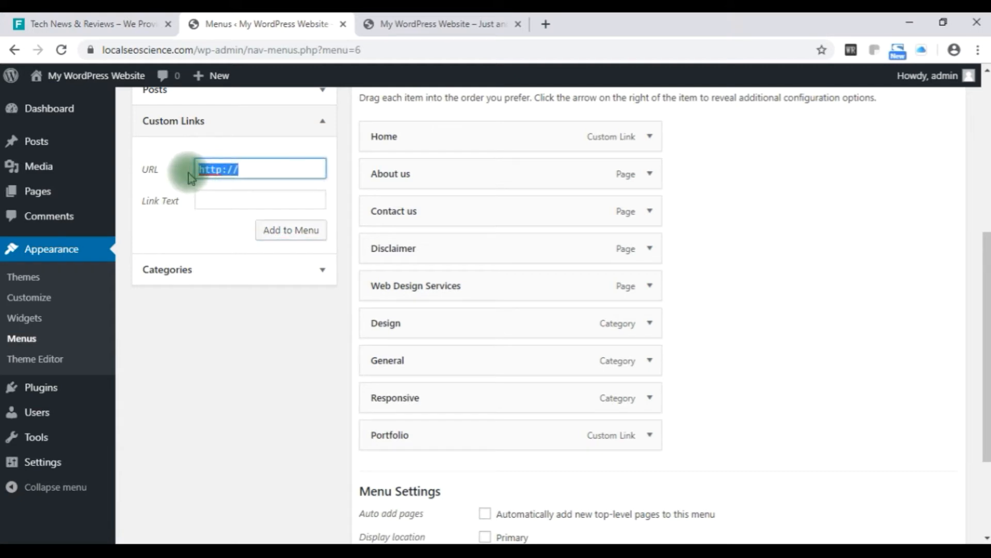
{"action": "left_click", "coordinate": [212, 201]}
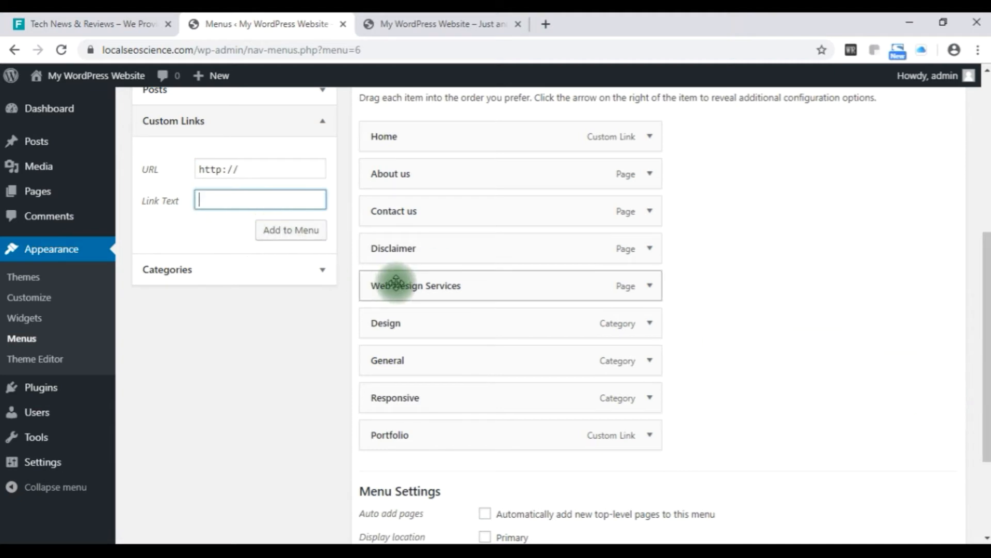
{"action": "left_click", "coordinate": [179, 172]}
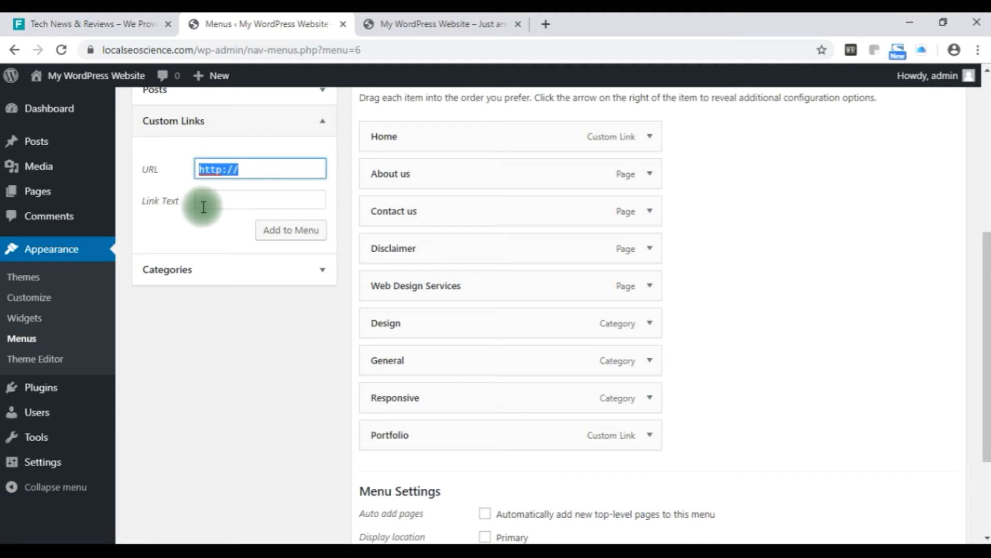
{"action": "left_click", "coordinate": [304, 382]}
Expand the Home menu item and examine its URL, navigation label and move options
{"action": "scroll", "coordinate": [742, 277], "scroll_direction": "up", "scroll_amount": 3}
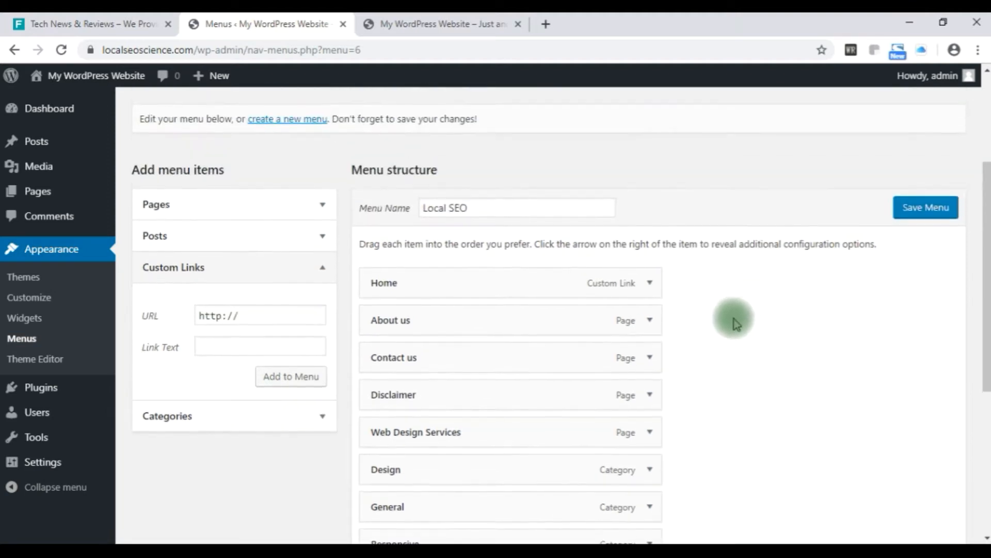
{"action": "left_click", "coordinate": [649, 287]}
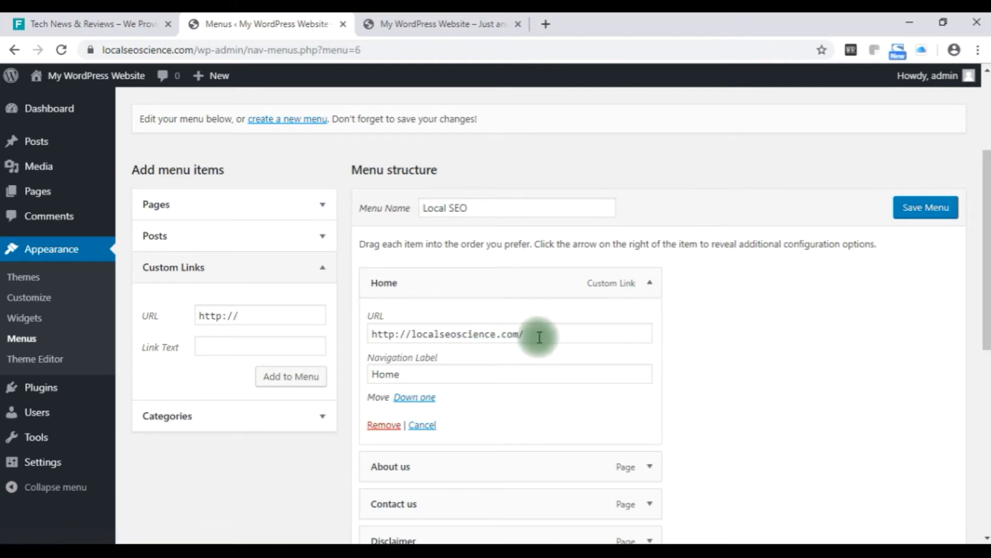
{"action": "scroll", "coordinate": [534, 408], "scroll_direction": "down", "scroll_amount": 1}
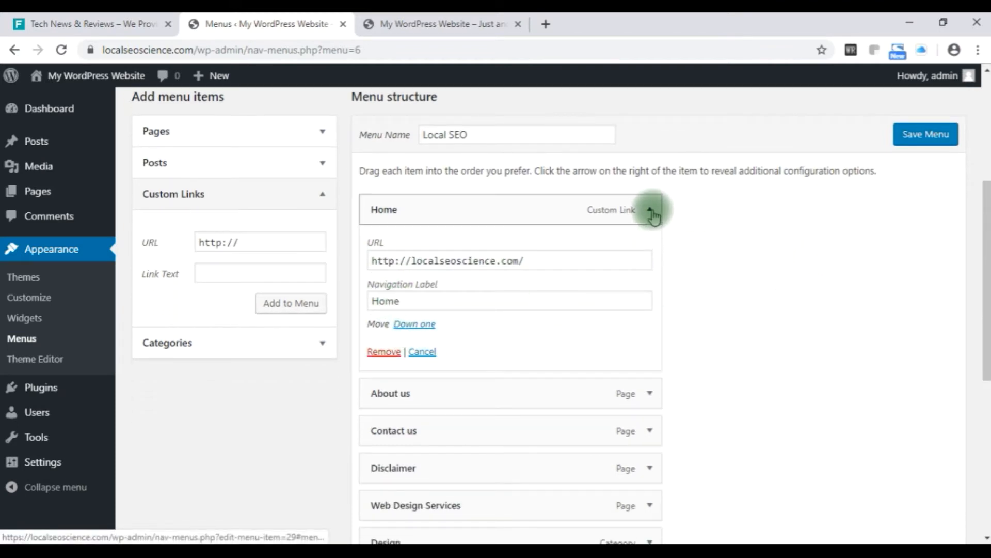
Replace the Home menu item's URL with # and save the Local SEO menu
{"action": "left_click", "coordinate": [539, 263]}
{"action": "left_click_drag", "start_coordinate": [539, 264], "coordinate": [361, 283]}
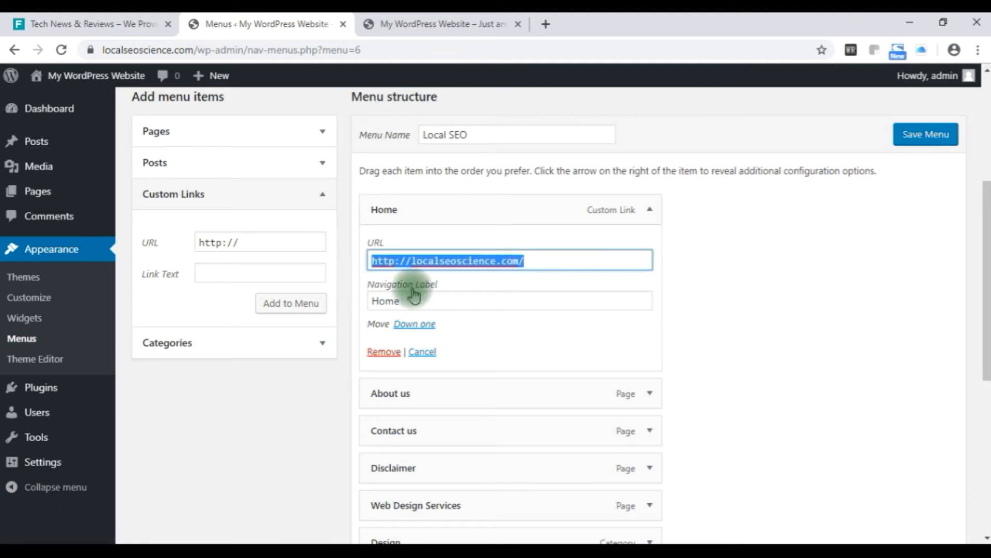
{"action": "type", "text": "#"}
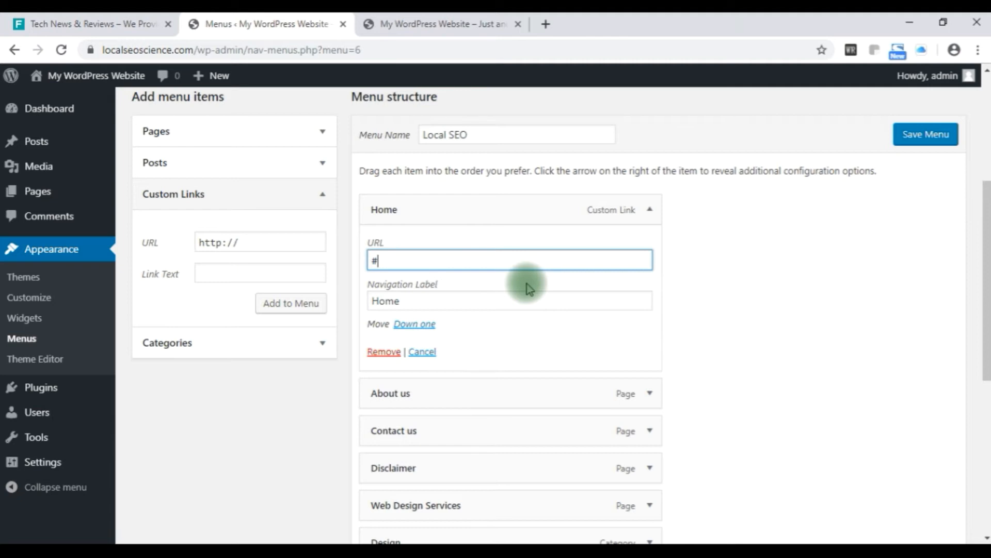
{"action": "left_click_drag", "start_coordinate": [398, 260], "coordinate": [370, 264]}
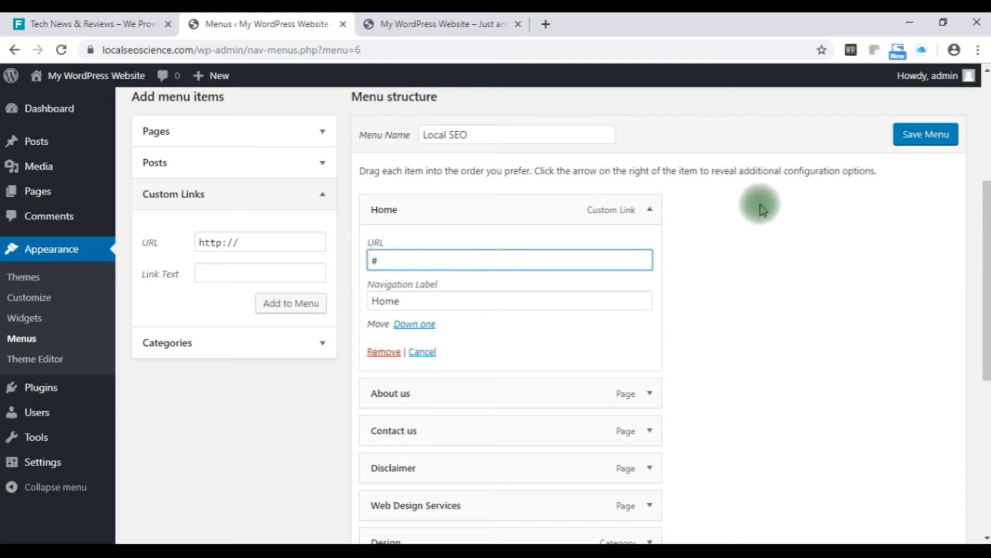
{"action": "left_click", "coordinate": [924, 135]}
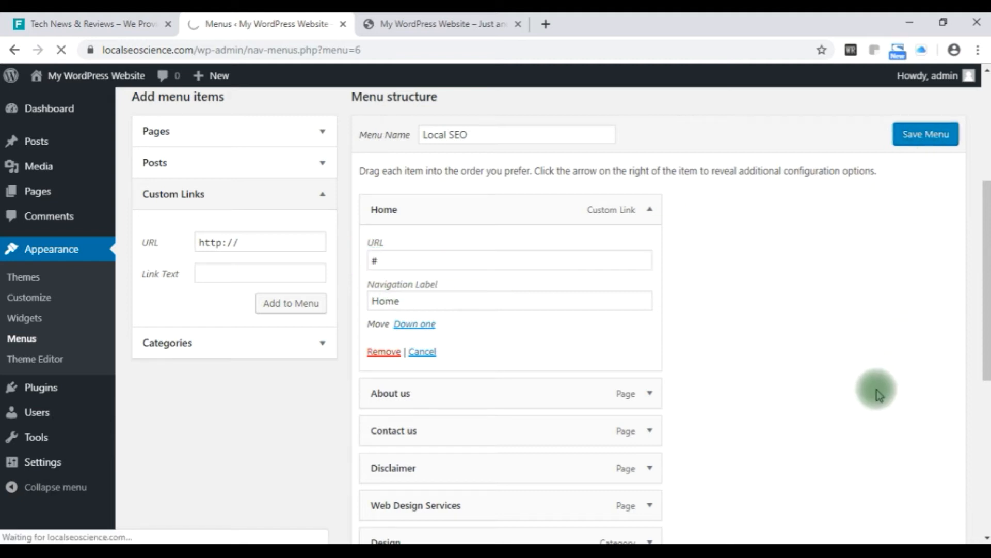
Reorder the menu structure so Contact us comes before About us and Web Design Services comes before Disclaimer
{"action": "scroll", "coordinate": [801, 354], "scroll_direction": "down", "scroll_amount": 6}
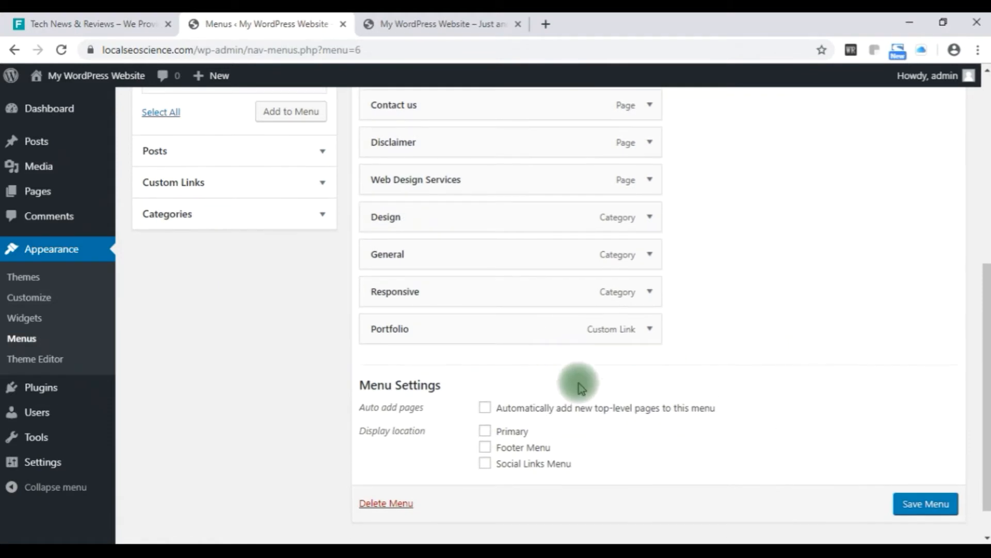
{"action": "scroll", "coordinate": [801, 354], "scroll_direction": "up", "scroll_amount": 5}
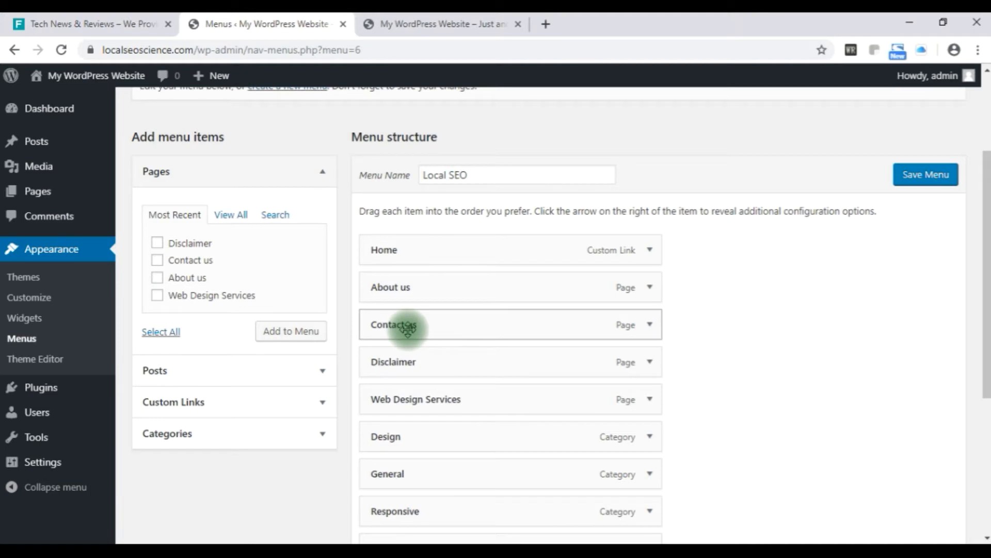
{"action": "left_click_drag", "start_coordinate": [408, 331], "coordinate": [395, 285]}
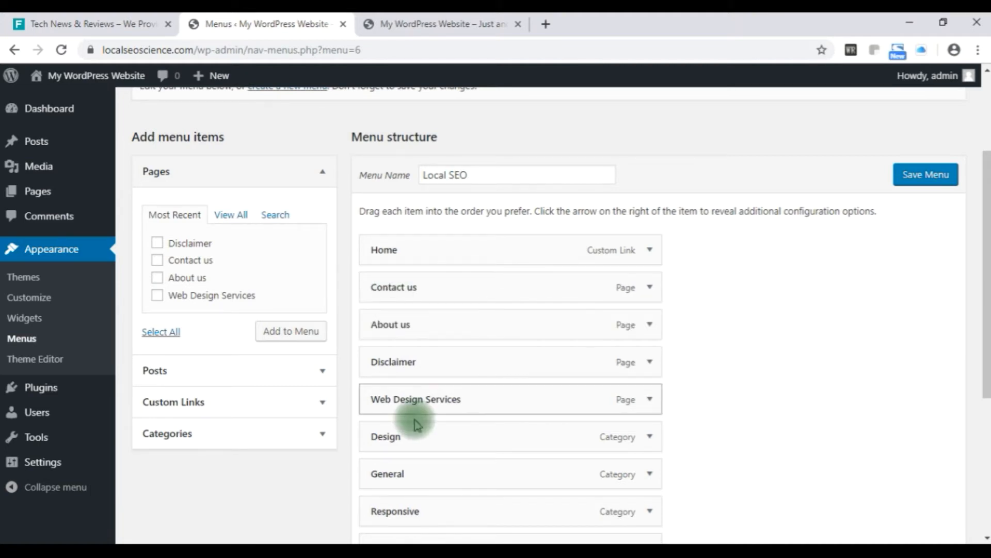
{"action": "scroll", "coordinate": [684, 377], "scroll_direction": "down", "scroll_amount": 1}
{"action": "left_click_drag", "start_coordinate": [429, 293], "coordinate": [416, 332]}
{"action": "scroll", "coordinate": [756, 372], "scroll_direction": "down", "scroll_amount": 1}
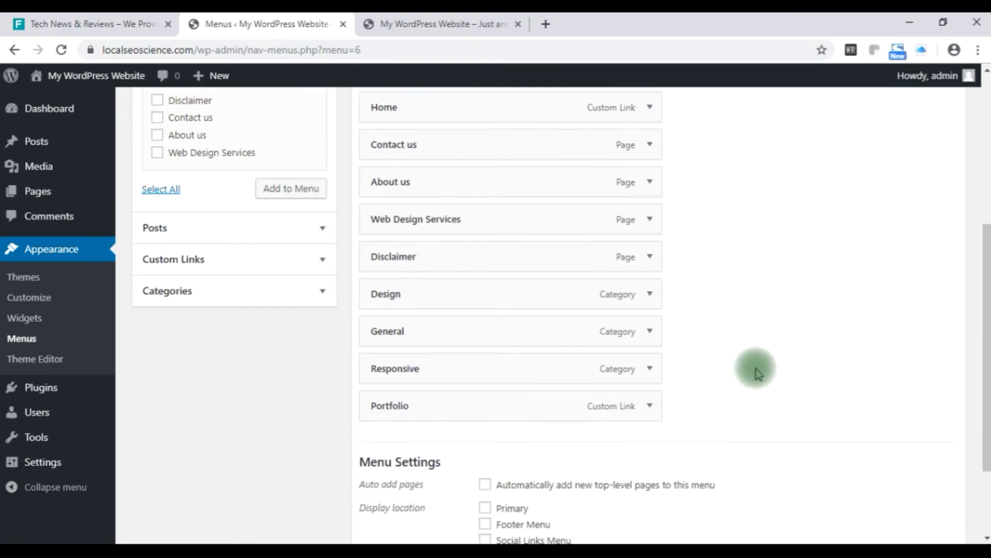
Nest the General and Responsive categories as sub items under Design and save the menu
{"action": "scroll", "coordinate": [757, 373], "scroll_direction": "down", "scroll_amount": 1}
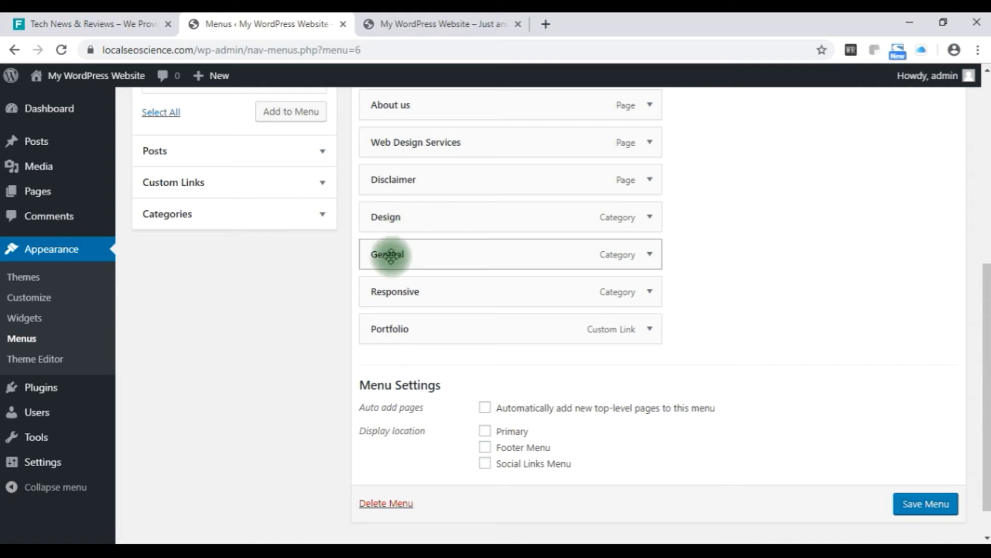
{"action": "left_click_drag", "start_coordinate": [390, 254], "coordinate": [428, 254]}
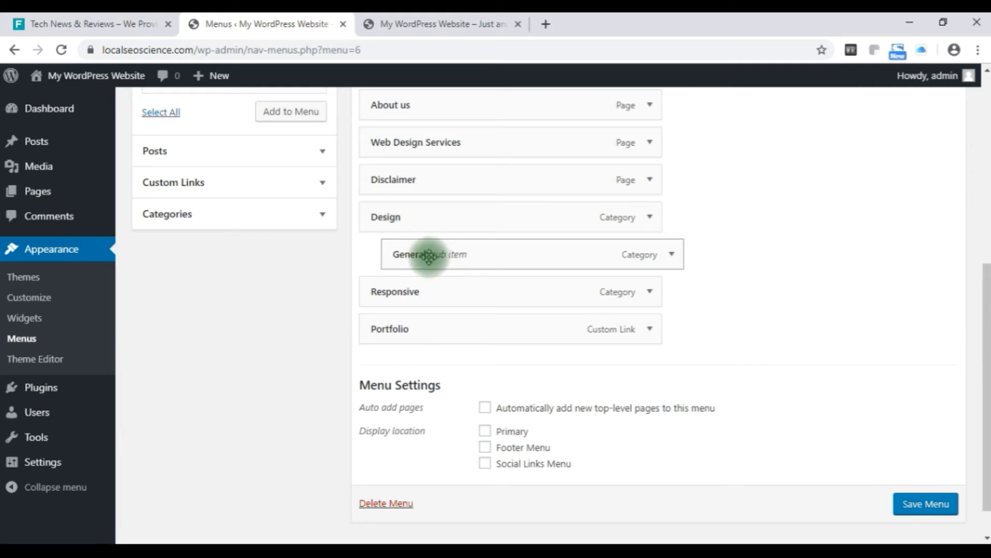
{"action": "left_click_drag", "start_coordinate": [386, 292], "coordinate": [420, 291]}
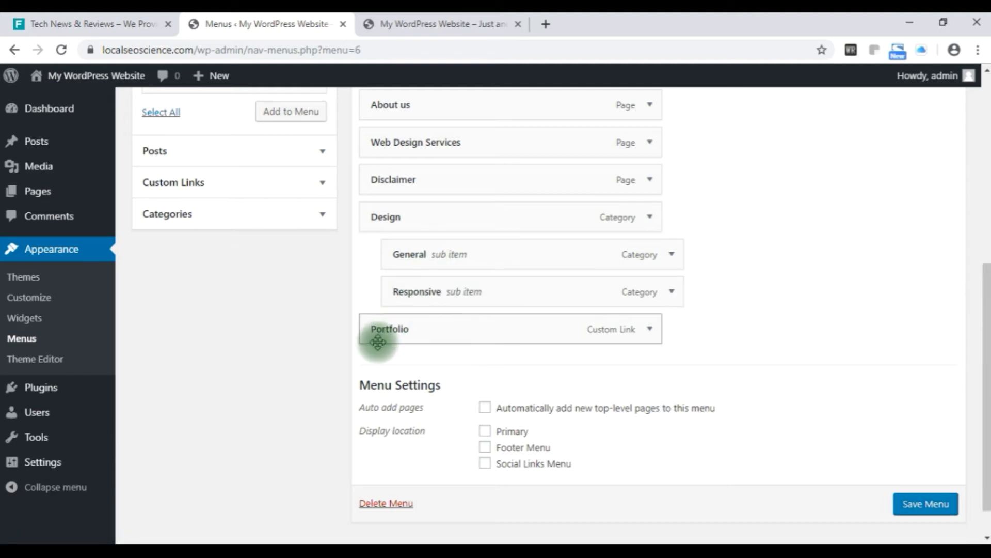
{"action": "left_click", "coordinate": [927, 509]}
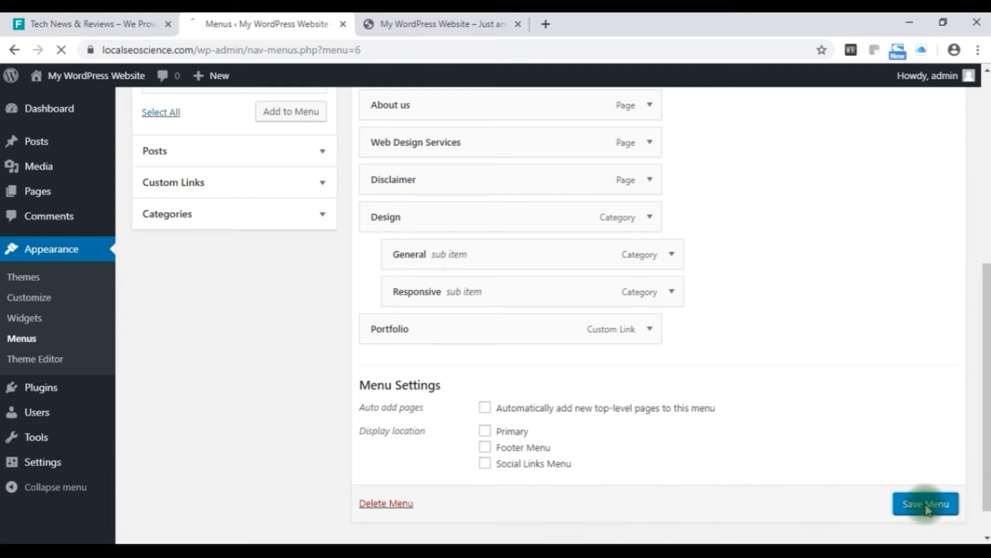
Review the saved menu structure and reload the live site's home page to check its header for the menu
{"action": "scroll", "coordinate": [752, 398], "scroll_direction": "down", "scroll_amount": 4}
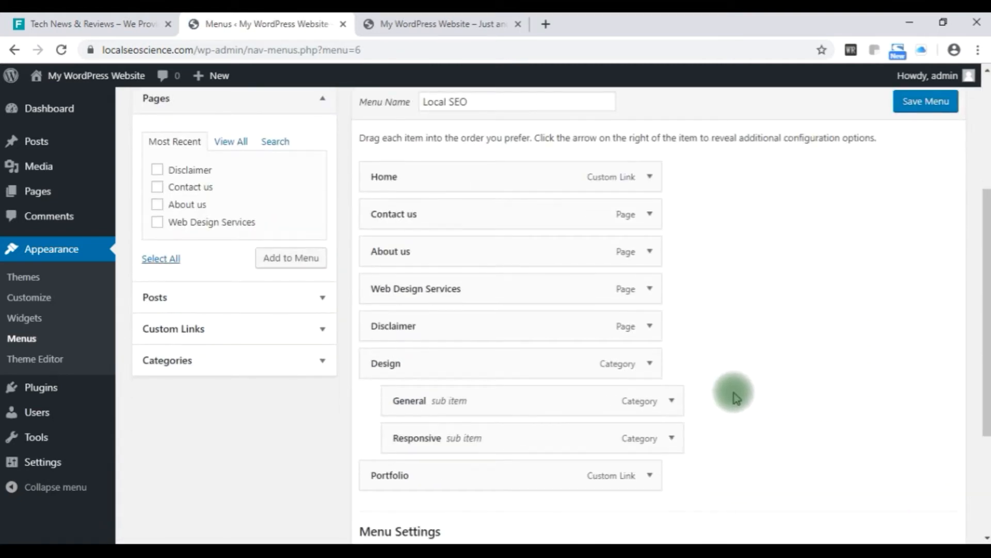
{"action": "scroll", "coordinate": [736, 398], "scroll_direction": "down", "scroll_amount": 3}
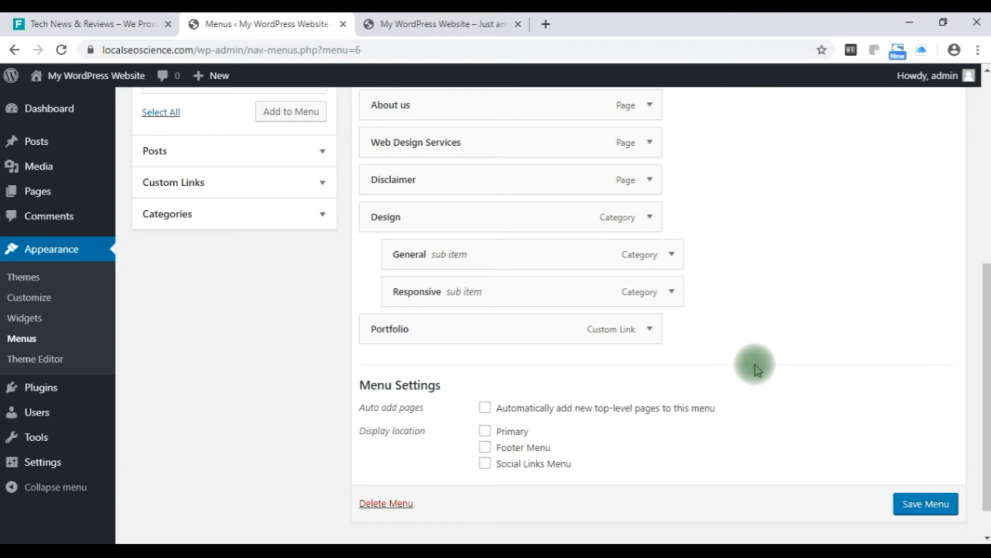
{"action": "scroll", "coordinate": [758, 363], "scroll_direction": "up", "scroll_amount": 8}
{"action": "left_click", "coordinate": [444, 24]}
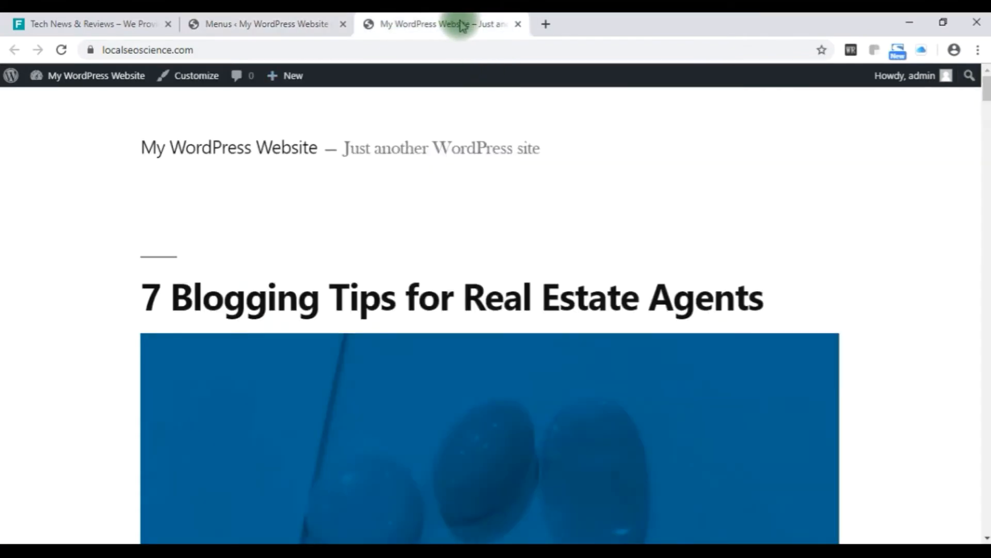
{"action": "left_click", "coordinate": [61, 50]}
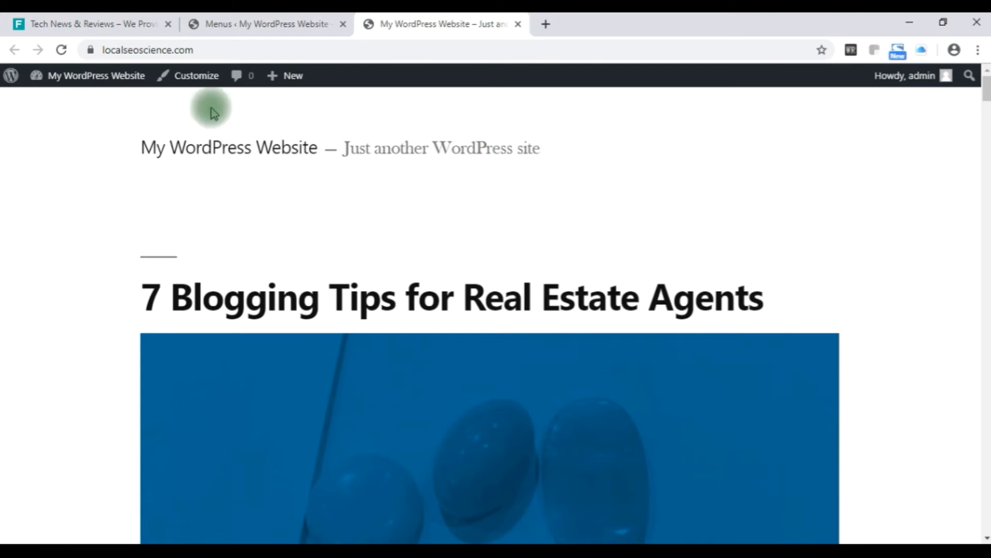
Assign the Local SEO menu to the Primary display location and save it
{"action": "left_click", "coordinate": [216, 24]}
{"action": "scroll", "coordinate": [790, 338], "scroll_direction": "down", "scroll_amount": 6}
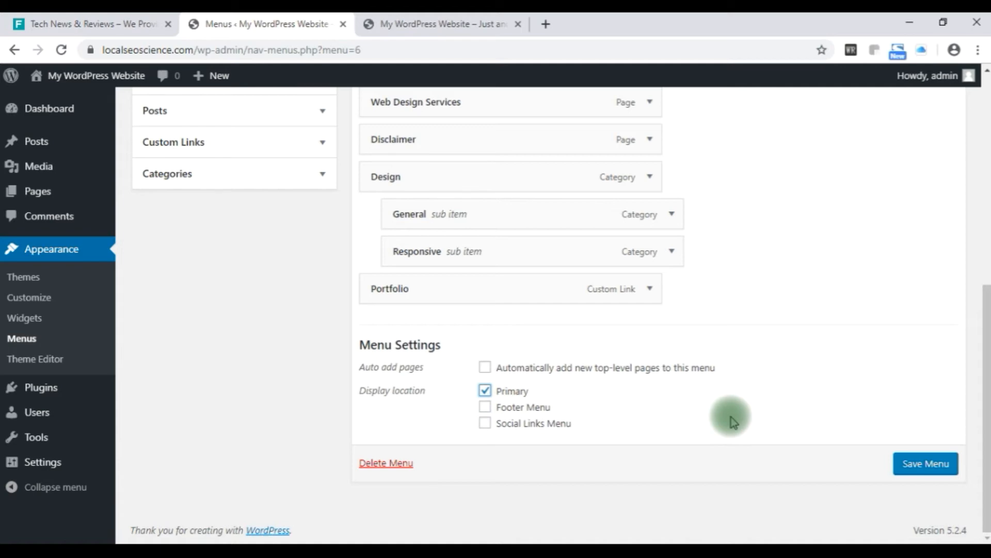
{"action": "scroll", "coordinate": [738, 410], "scroll_direction": "up", "scroll_amount": 7}
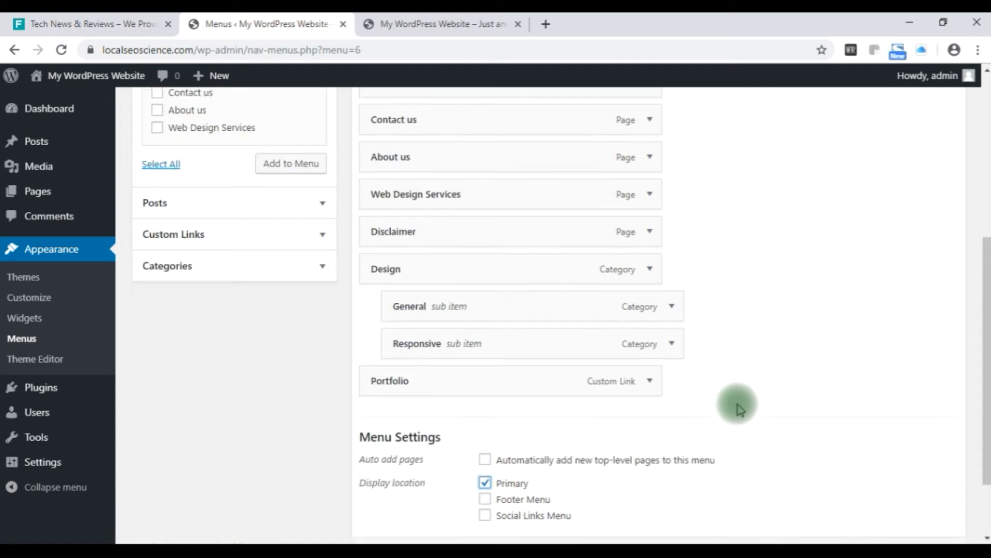
{"action": "scroll", "coordinate": [738, 411], "scroll_direction": "down", "scroll_amount": 7}
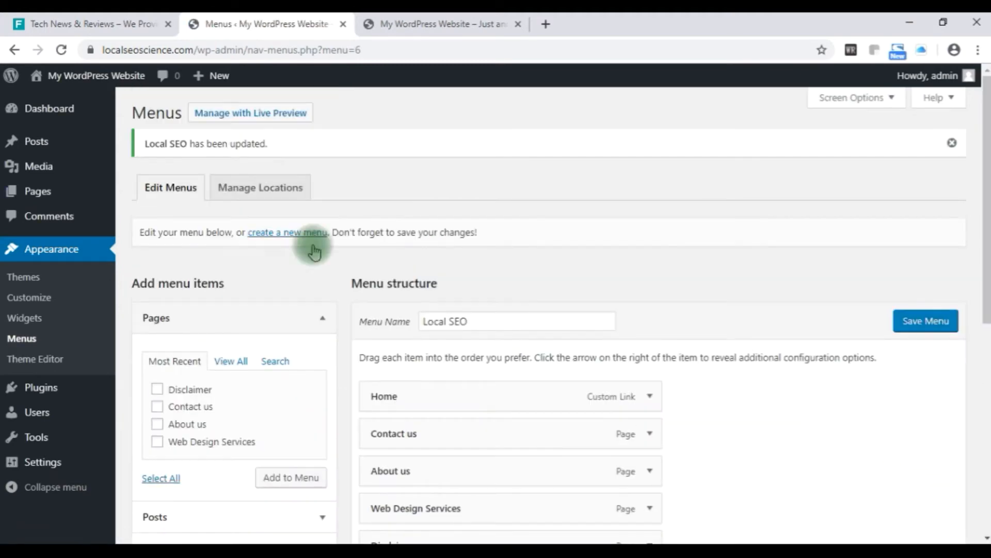
Reload the live site, test the Home link in the header menu, and show the Design submenu
{"action": "left_click", "coordinate": [467, 31]}
{"action": "left_click", "coordinate": [61, 50]}
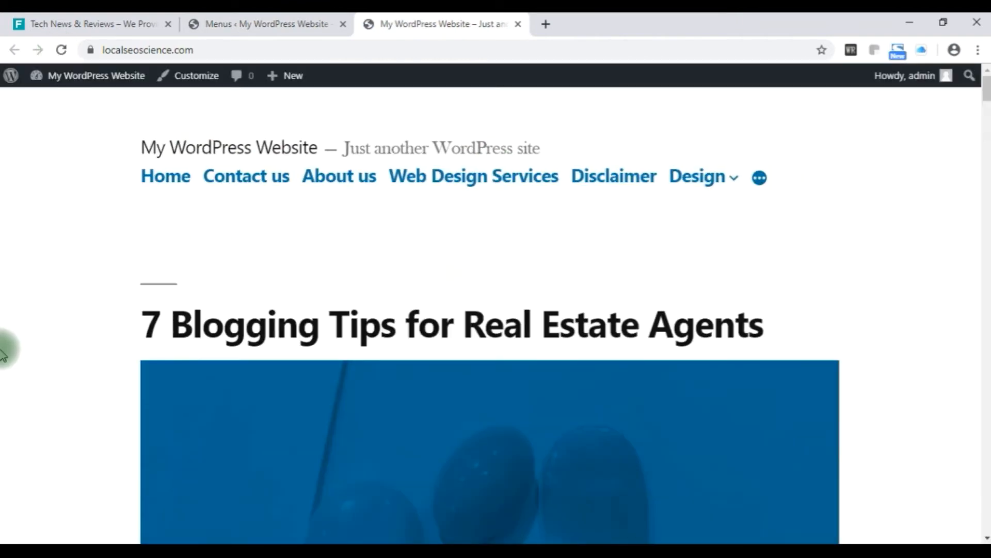
{"action": "left_click", "coordinate": [170, 178]}
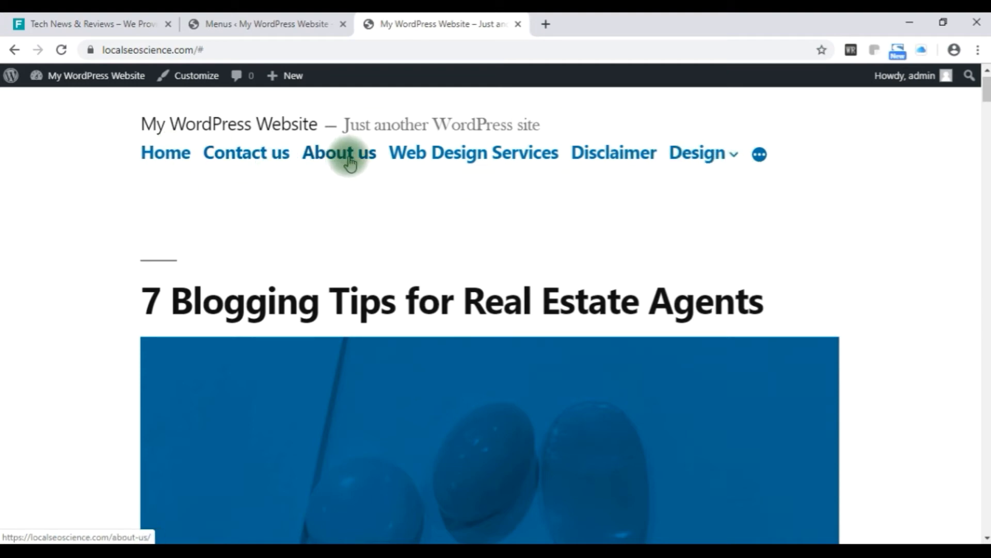
{"action": "mouse_move", "coordinate": [726, 165]}
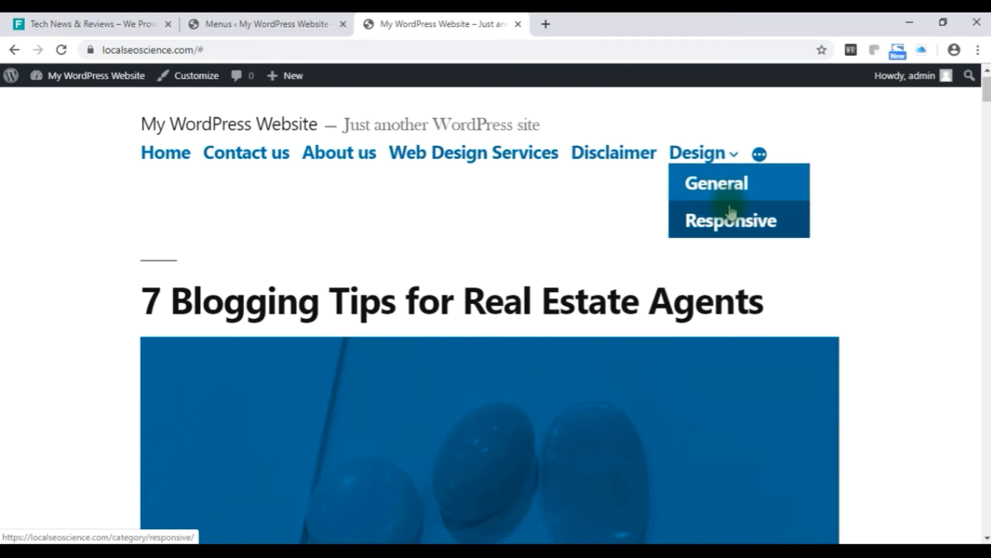
Compare the Design submenu on the live site with the sub items in the menu structure
{"action": "left_click", "coordinate": [249, 21]}
{"action": "scroll", "coordinate": [575, 372], "scroll_direction": "down", "scroll_amount": 5}
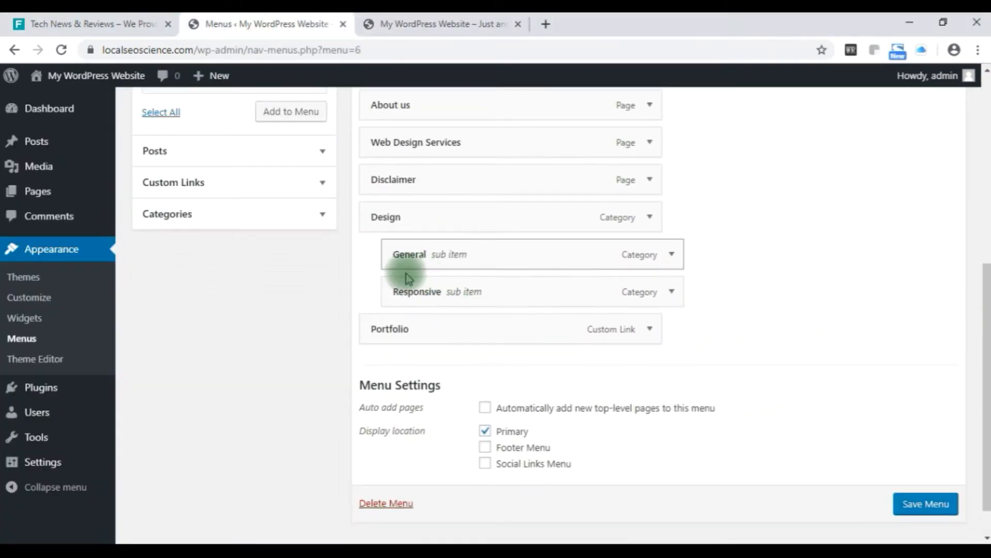
{"action": "left_click", "coordinate": [454, 25]}
{"action": "mouse_move", "coordinate": [723, 155]}
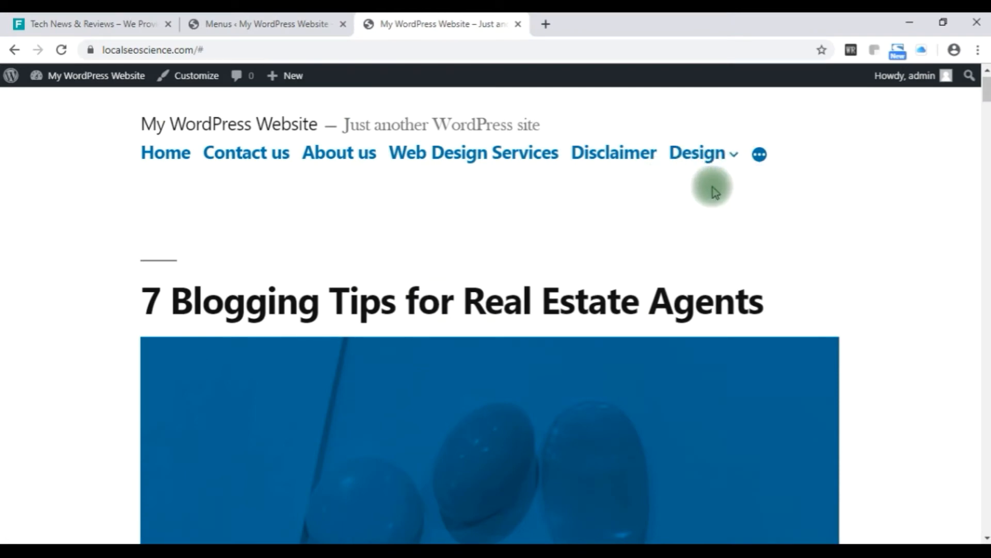
{"action": "left_click", "coordinate": [263, 26]}
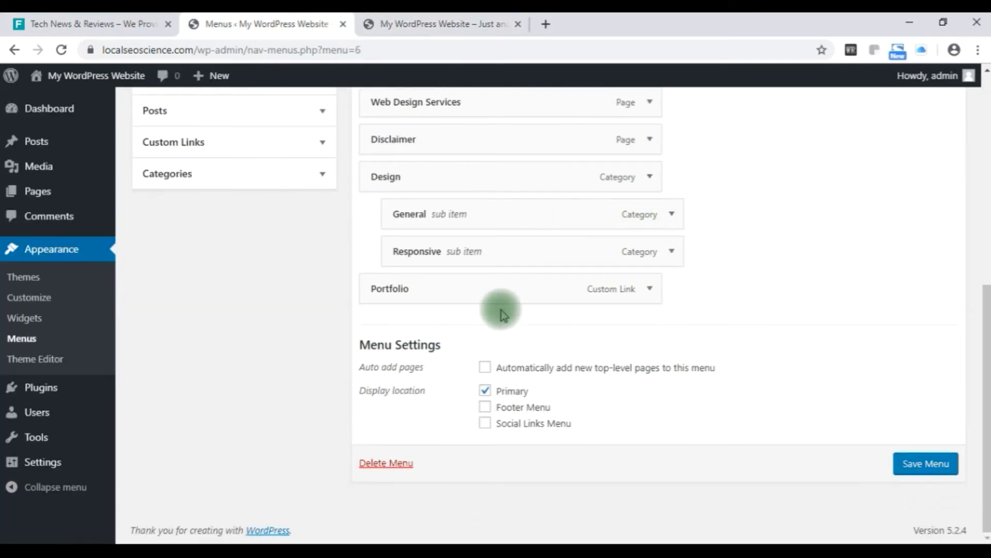
Test the Portfolio link in the live site's overflow menu, and return to the menu editor
{"action": "left_click", "coordinate": [427, 26]}
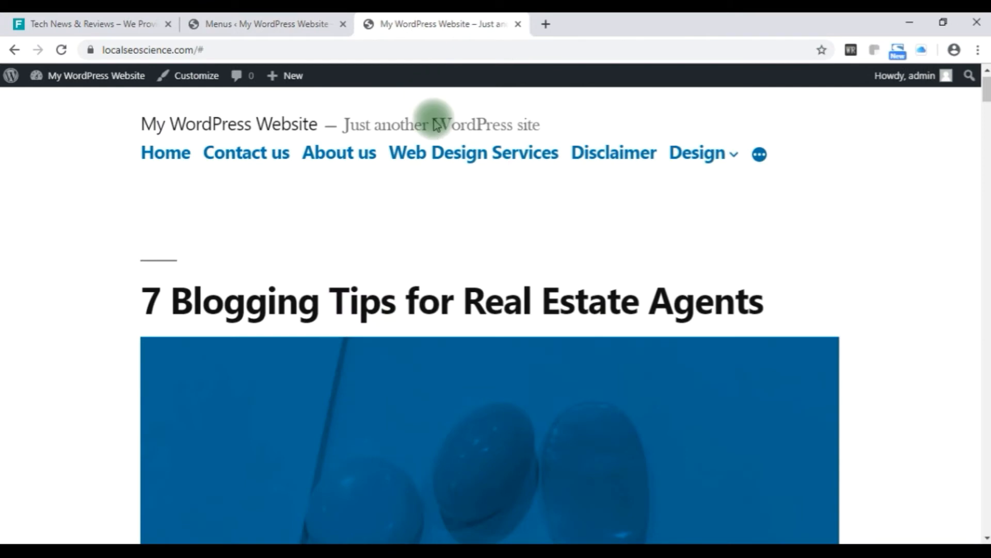
{"action": "left_click", "coordinate": [760, 155]}
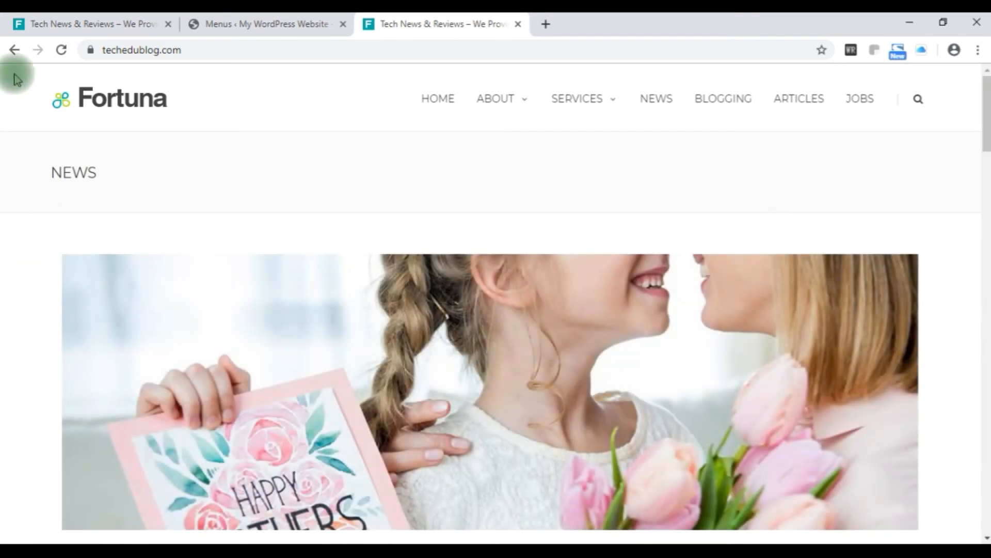
{"action": "left_click", "coordinate": [15, 56]}
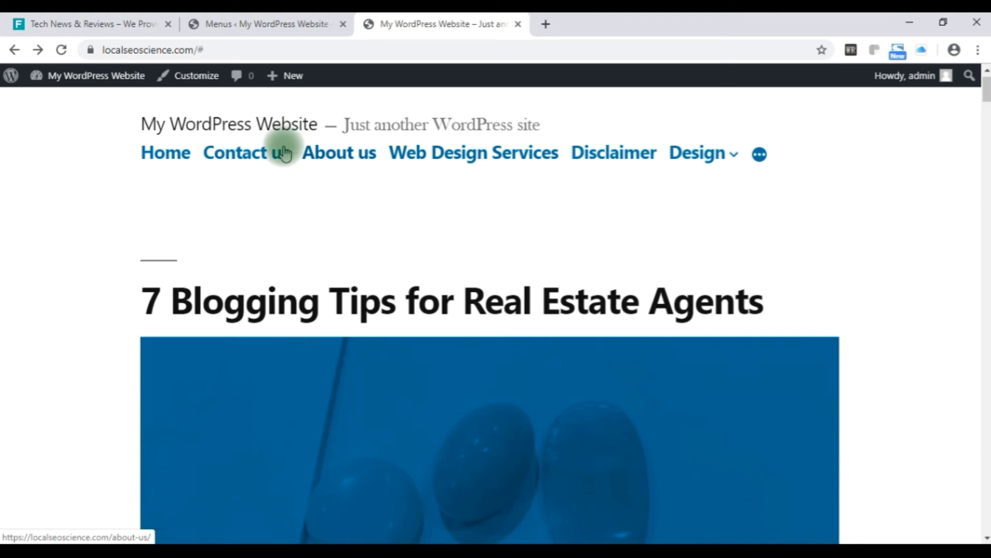
{"action": "mouse_move", "coordinate": [757, 152]}
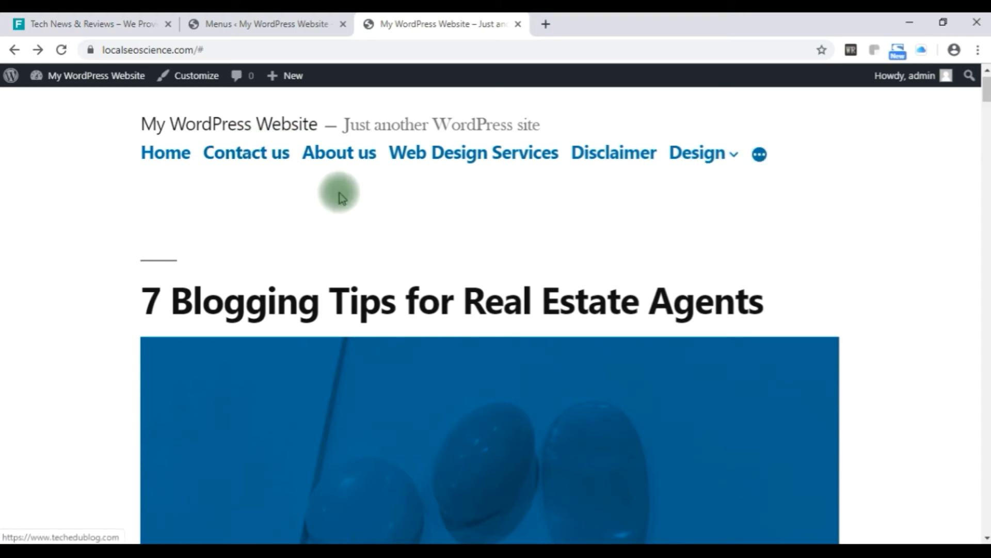
{"action": "left_click", "coordinate": [233, 30]}
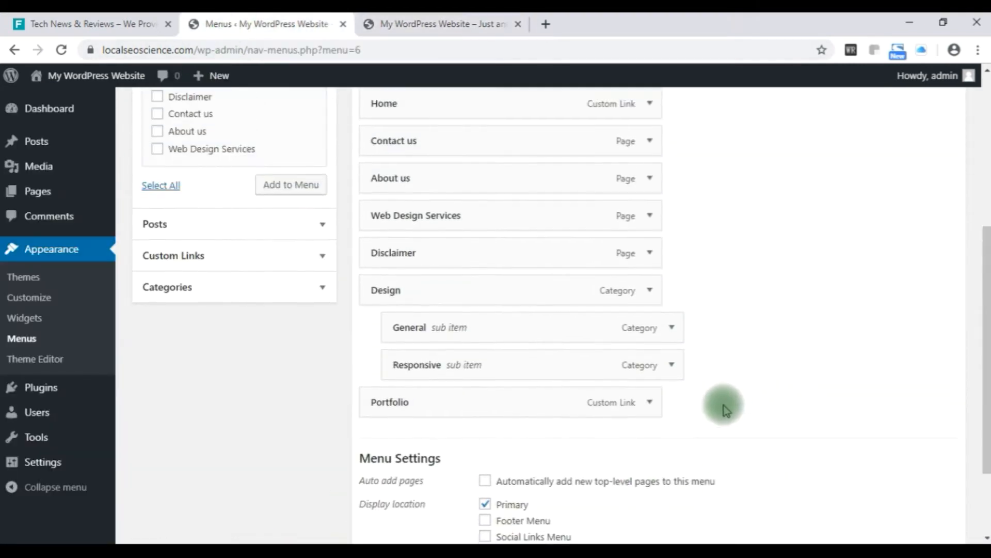
{"action": "scroll", "coordinate": [726, 408], "scroll_direction": "up", "scroll_amount": 6}
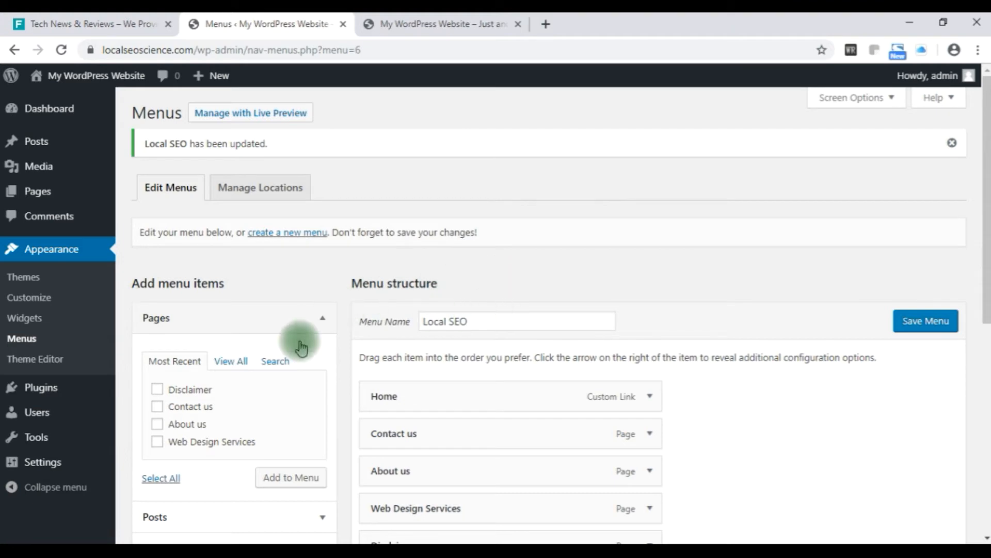
{"action": "left_click", "coordinate": [65, 26]}
{"action": "left_click", "coordinate": [223, 49]}
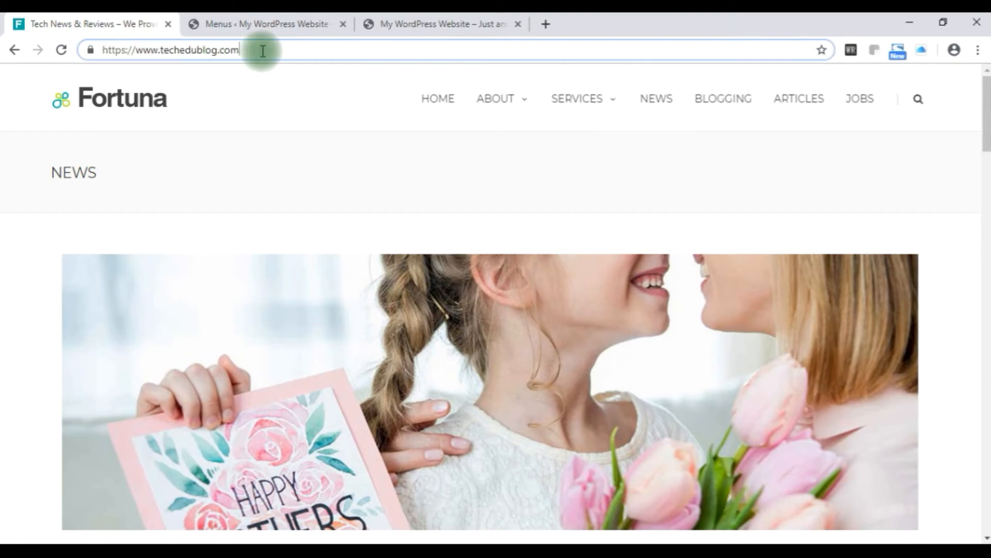
{"action": "type", "text": "/wp"}
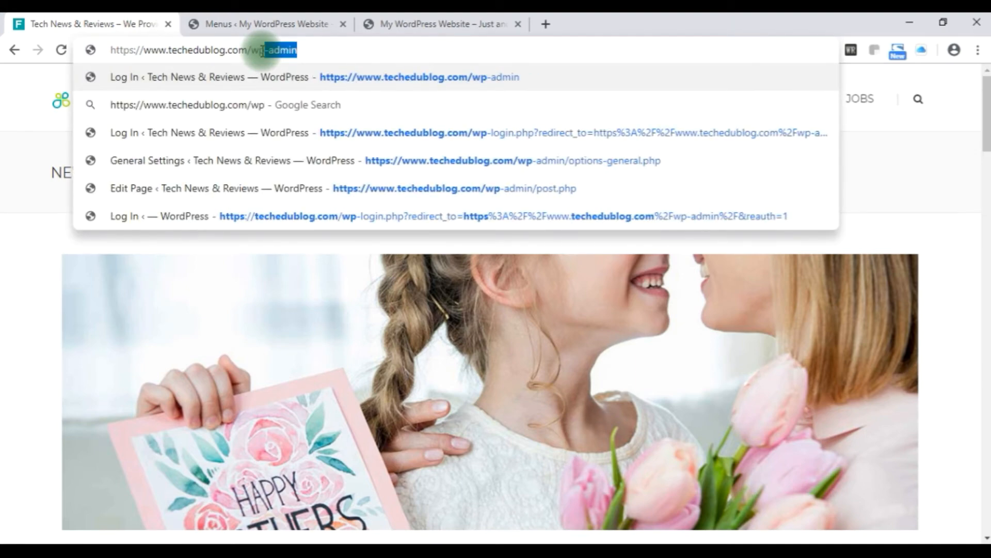
{"action": "key", "text": "Return"}
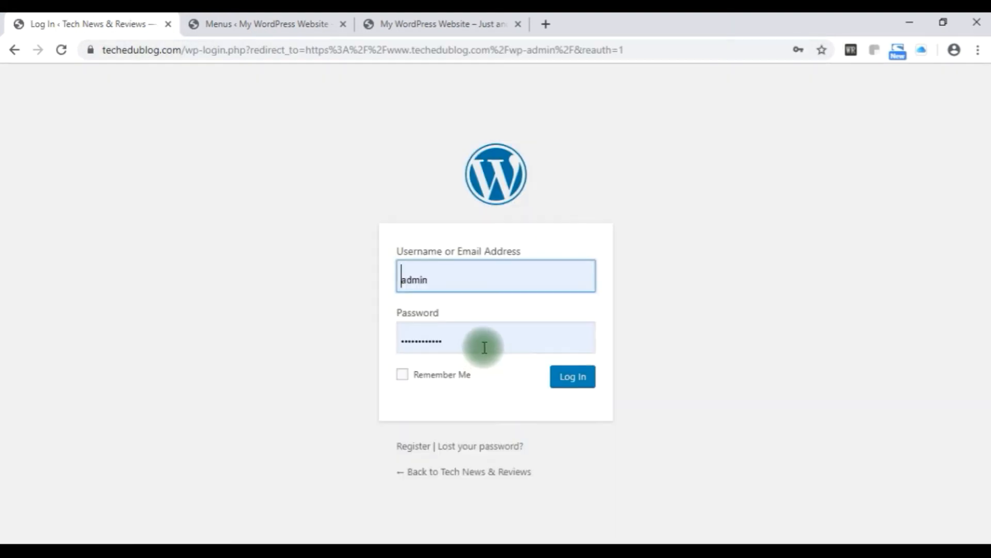
{"action": "left_click", "coordinate": [578, 382]}
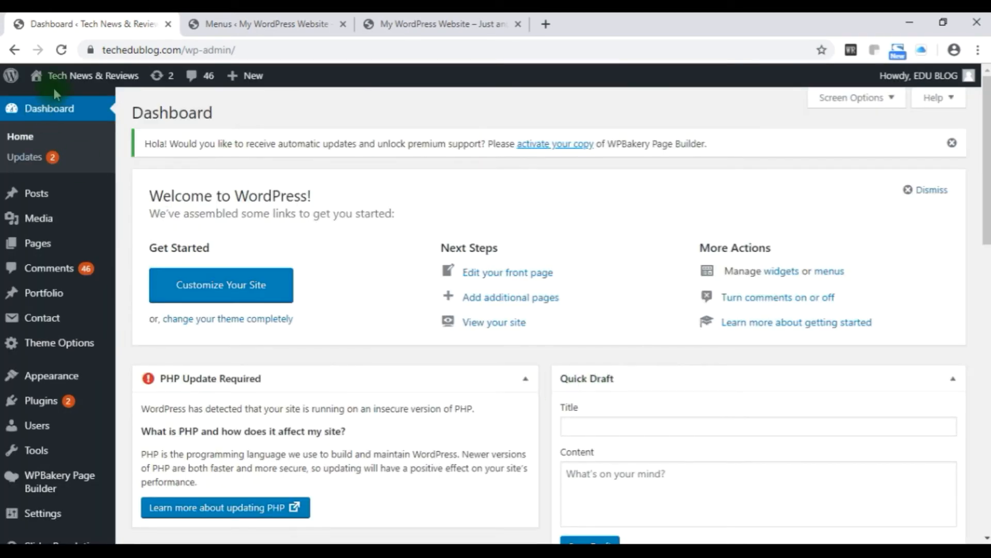
Open the Tech News & Reviews live site in a new tab and view its header menu
{"action": "mouse_move", "coordinate": [57, 77]}
{"action": "right_click", "coordinate": [75, 101]}
{"action": "left_click", "coordinate": [96, 109]}
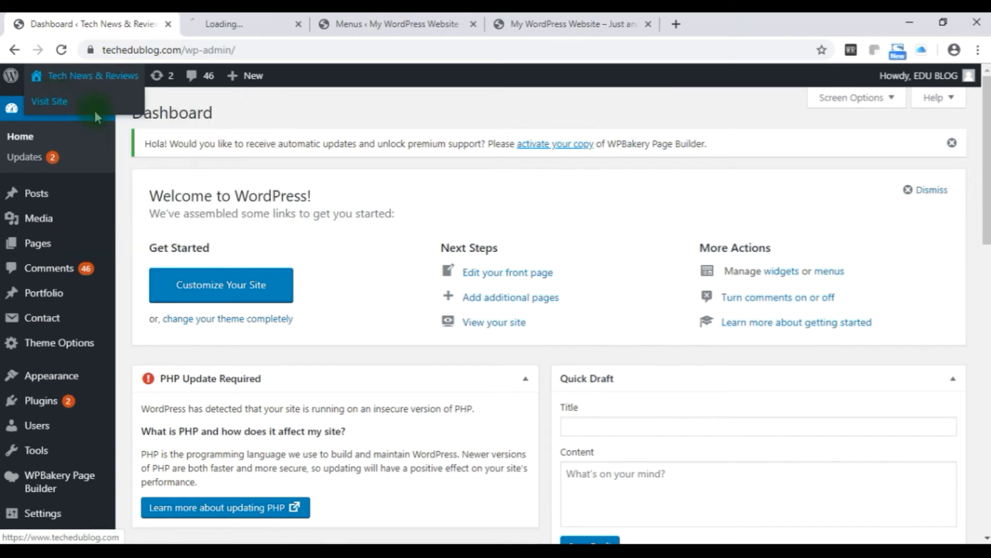
{"action": "left_click", "coordinate": [241, 26]}
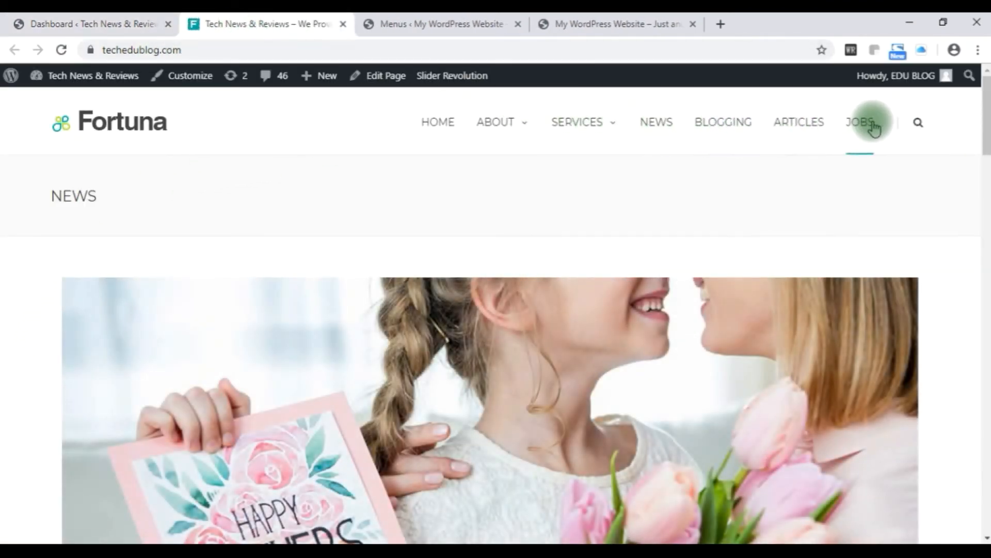
{"action": "mouse_move", "coordinate": [454, 129]}
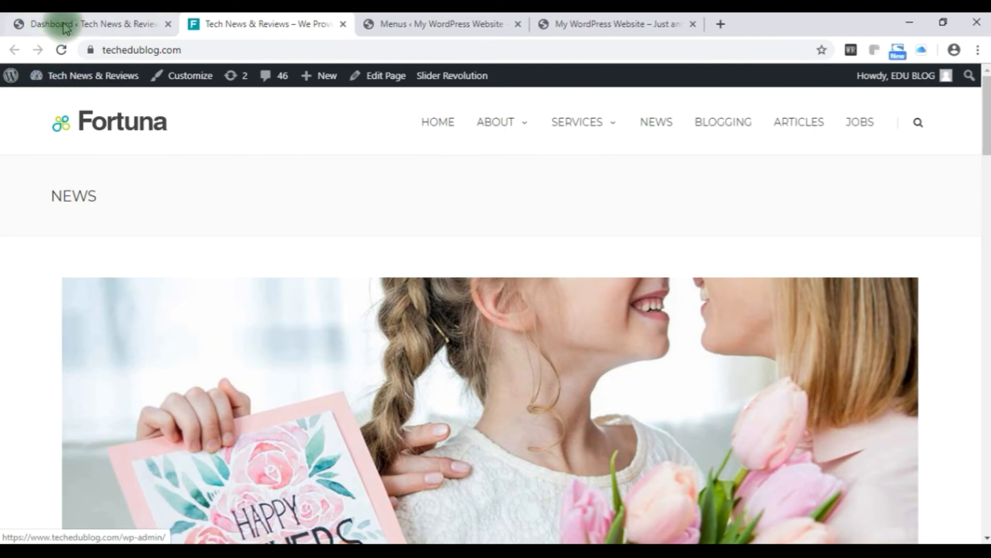
Return to the admin dashboard, open the menu editor, and review the Tech Menu's items and sub items
{"action": "left_click", "coordinate": [60, 23]}
{"action": "mouse_move", "coordinate": [64, 349]}
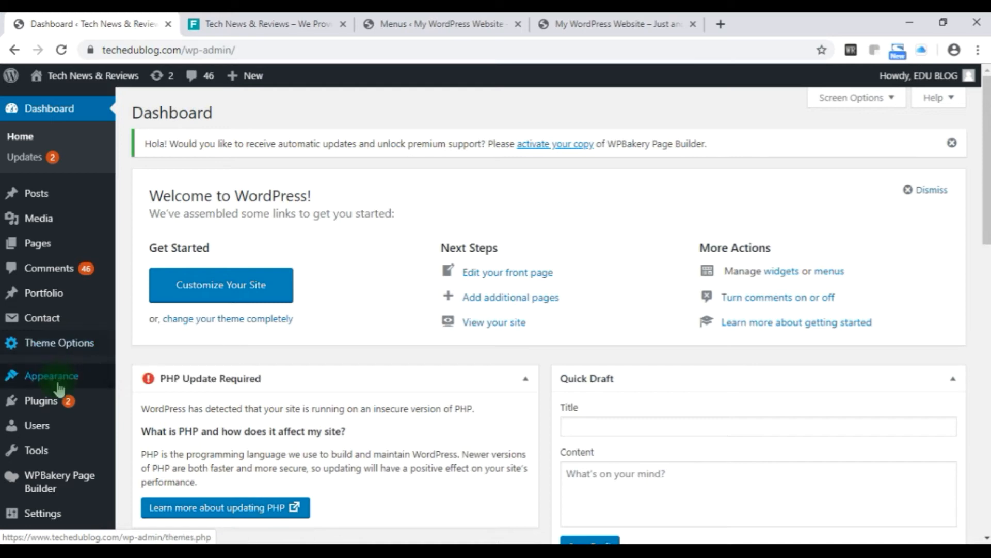
{"action": "mouse_move", "coordinate": [60, 385]}
{"action": "left_click", "coordinate": [145, 440]}
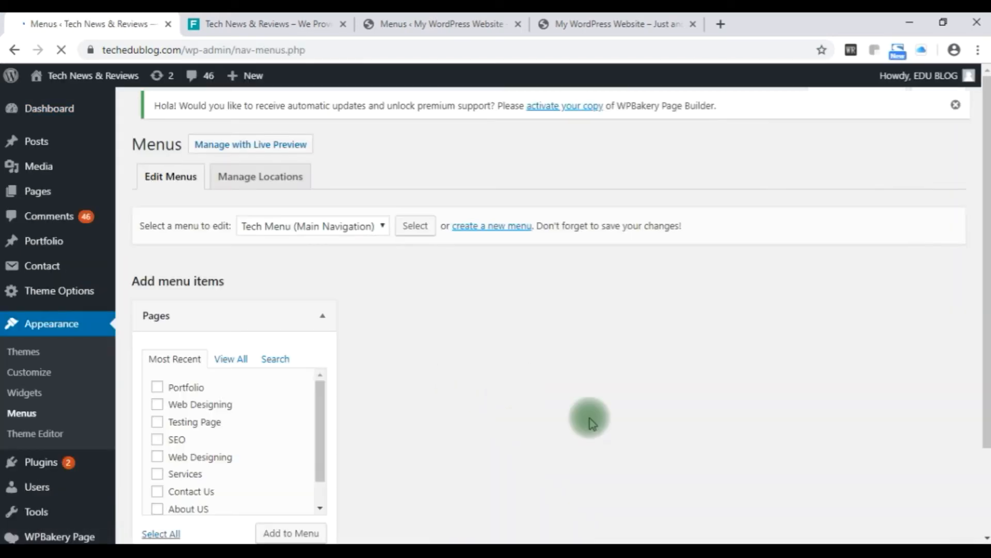
{"action": "scroll", "coordinate": [878, 361], "scroll_direction": "down", "scroll_amount": 3}
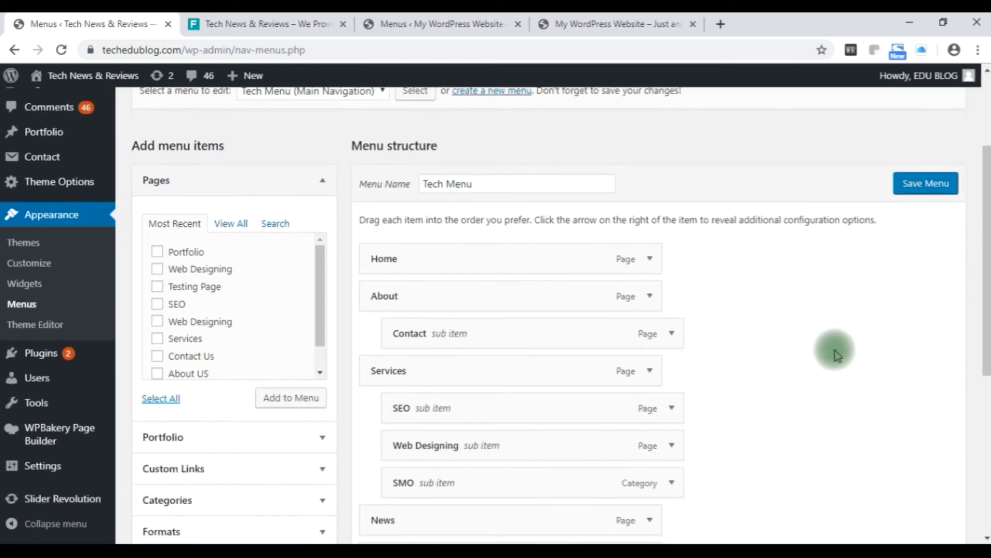
{"action": "scroll", "coordinate": [837, 356], "scroll_direction": "down", "scroll_amount": 3}
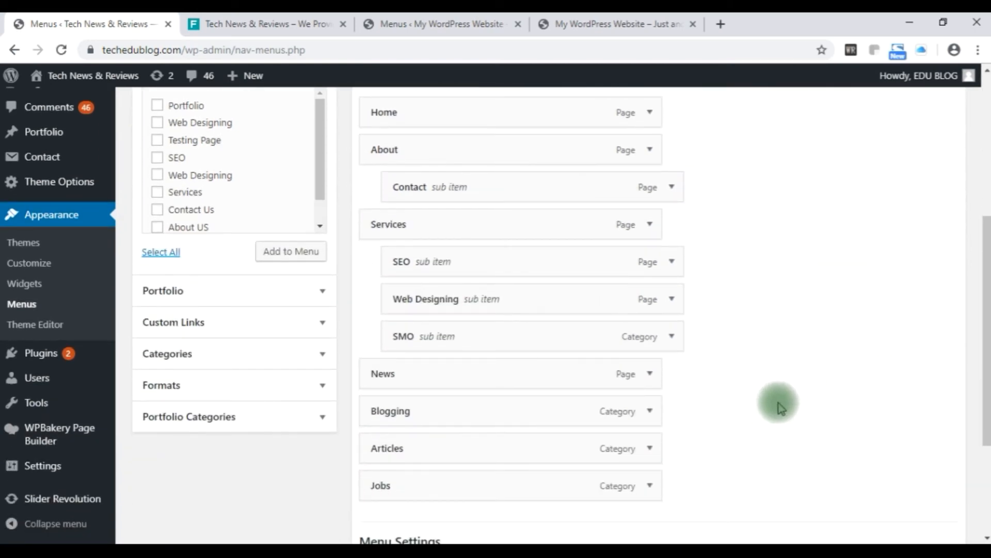
{"action": "scroll", "coordinate": [793, 420], "scroll_direction": "up", "scroll_amount": 3}
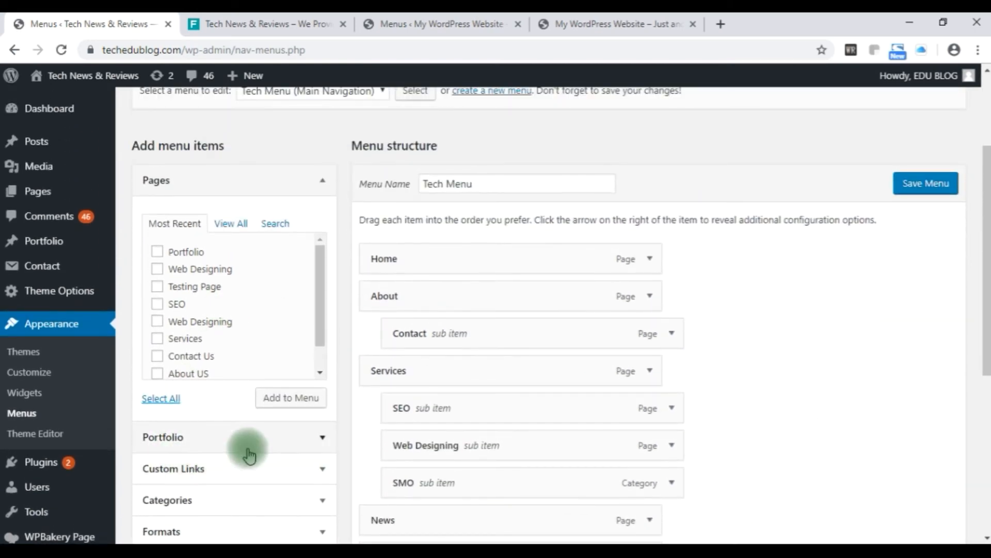
{"action": "scroll", "coordinate": [248, 448], "scroll_direction": "down", "scroll_amount": 3}
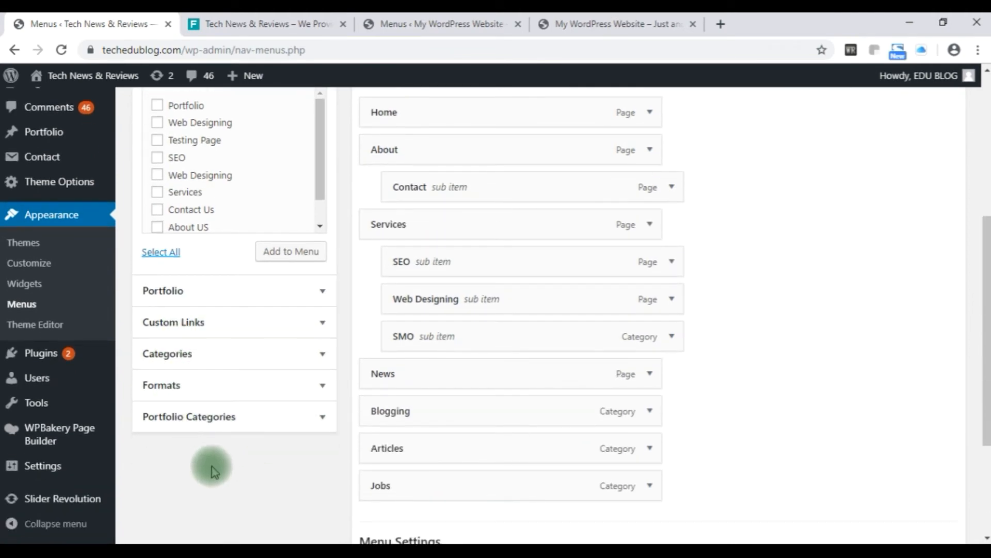
Expand and collapse the Formats, Portfolio Categories and Pages sources to examine the items available for the menu
{"action": "left_click", "coordinate": [322, 386]}
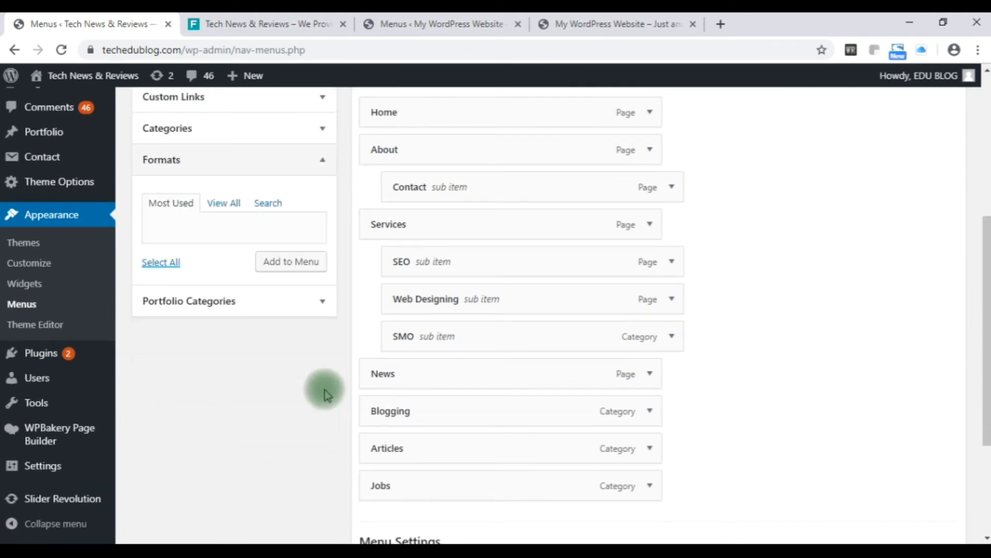
{"action": "scroll", "coordinate": [258, 411], "scroll_direction": "up", "scroll_amount": 3}
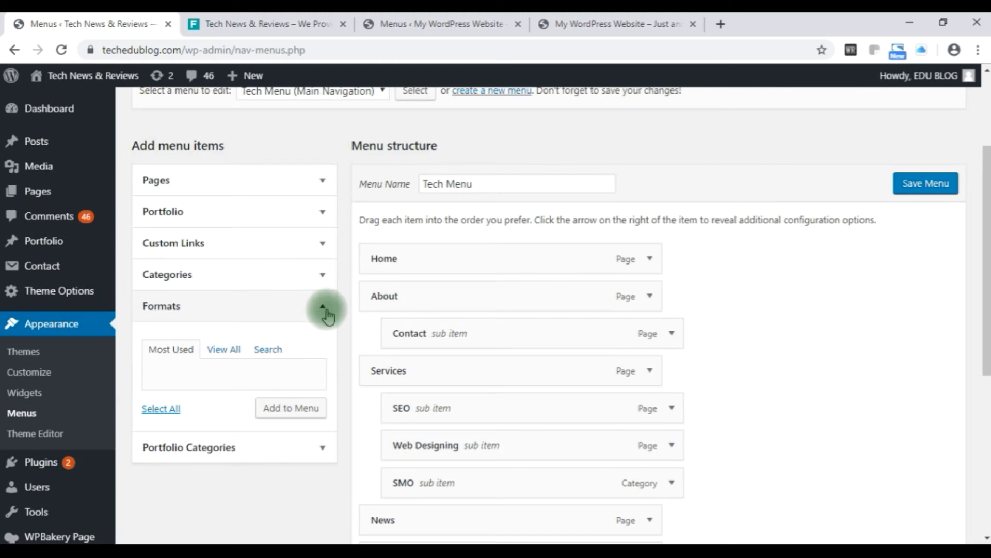
{"action": "left_click", "coordinate": [323, 307]}
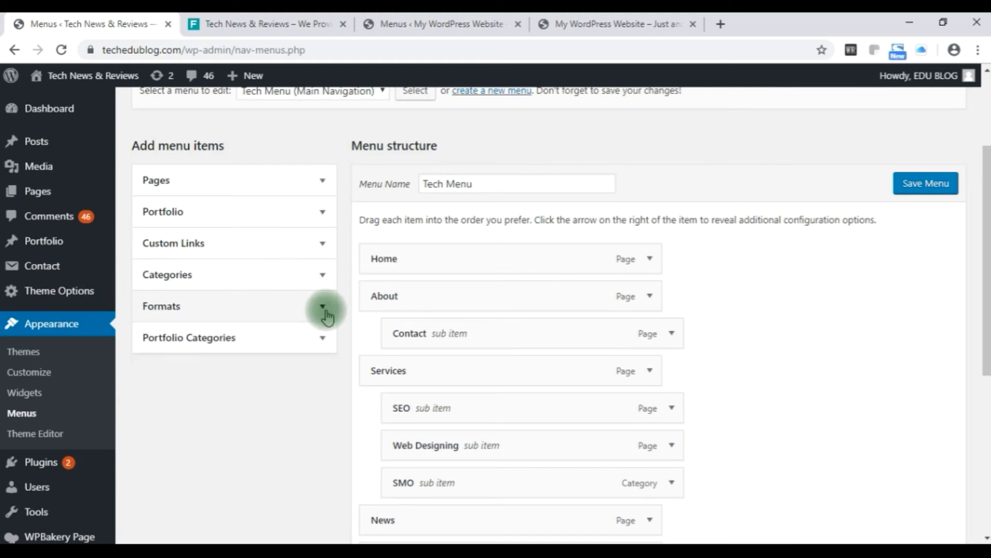
{"action": "left_click", "coordinate": [323, 341]}
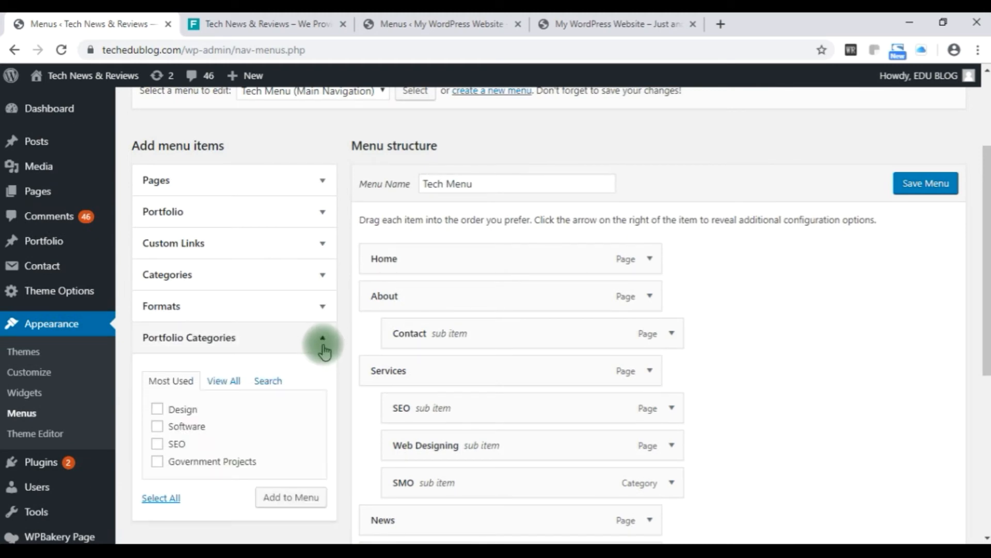
{"action": "left_click", "coordinate": [323, 342]}
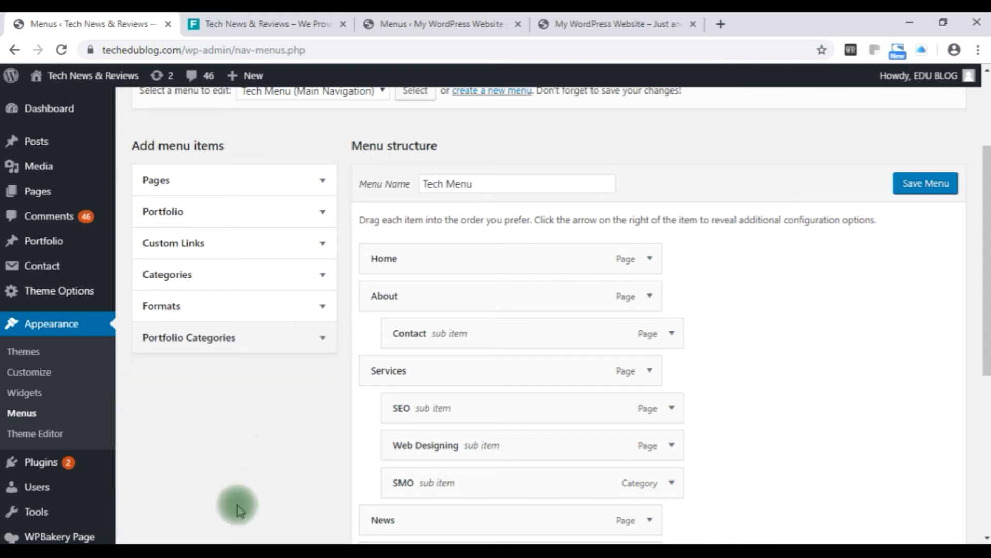
{"action": "scroll", "coordinate": [230, 505], "scroll_direction": "up", "scroll_amount": 2}
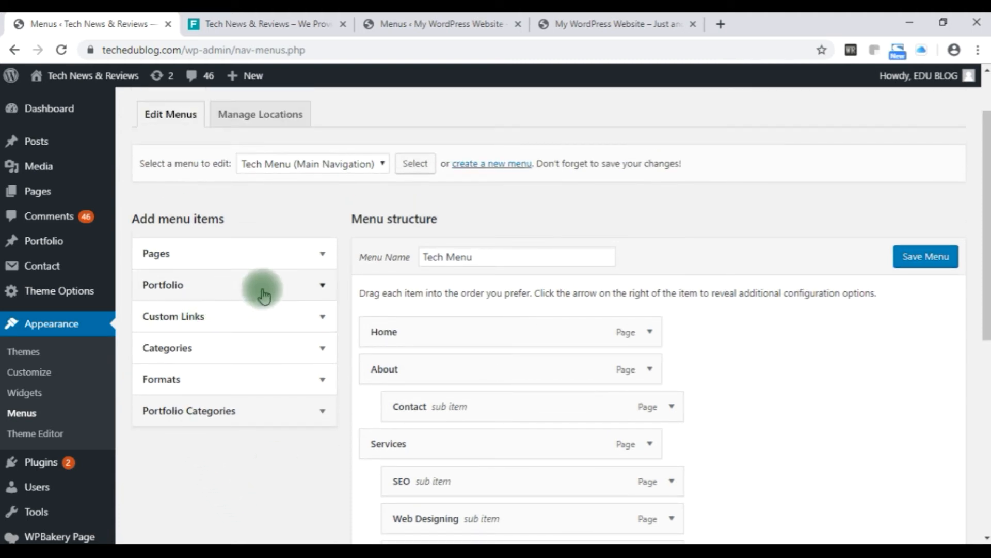
{"action": "left_click", "coordinate": [322, 254]}
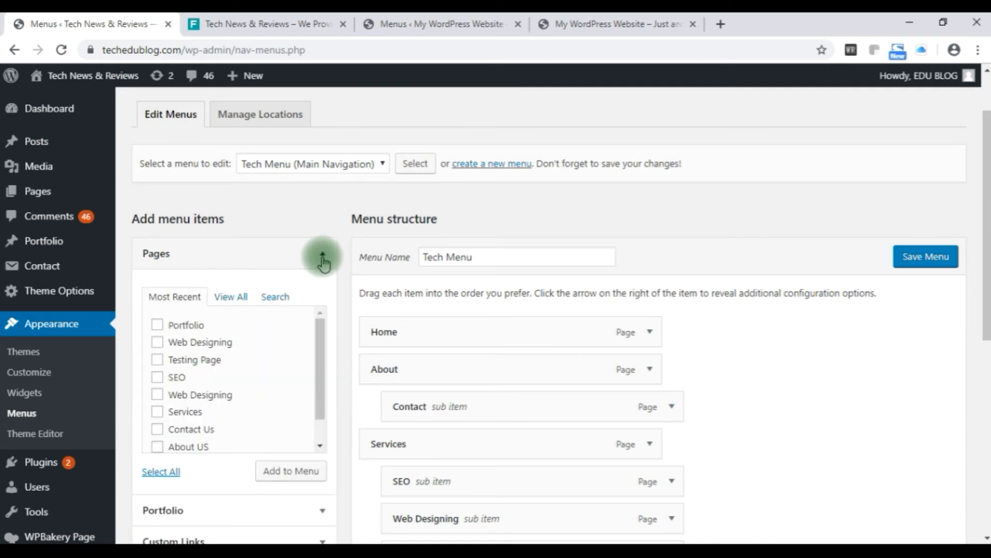
{"action": "left_click", "coordinate": [323, 256]}
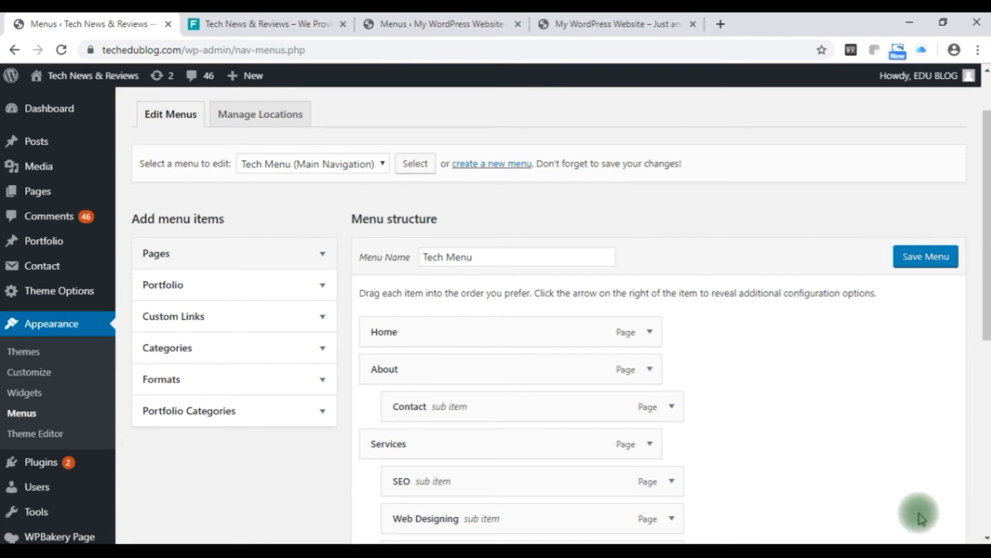
Check the Tech Menu's settings and display location below the menu structure
{"action": "scroll", "coordinate": [940, 484], "scroll_direction": "down", "scroll_amount": 5}
{"action": "scroll", "coordinate": [889, 459], "scroll_direction": "down", "scroll_amount": 2}
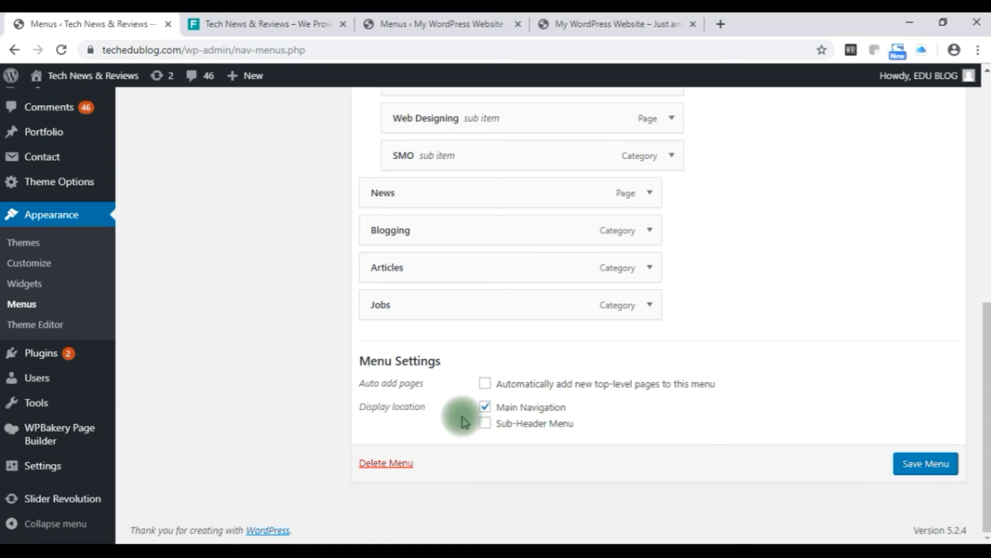
{"action": "scroll", "coordinate": [831, 392], "scroll_direction": "up", "scroll_amount": 5}
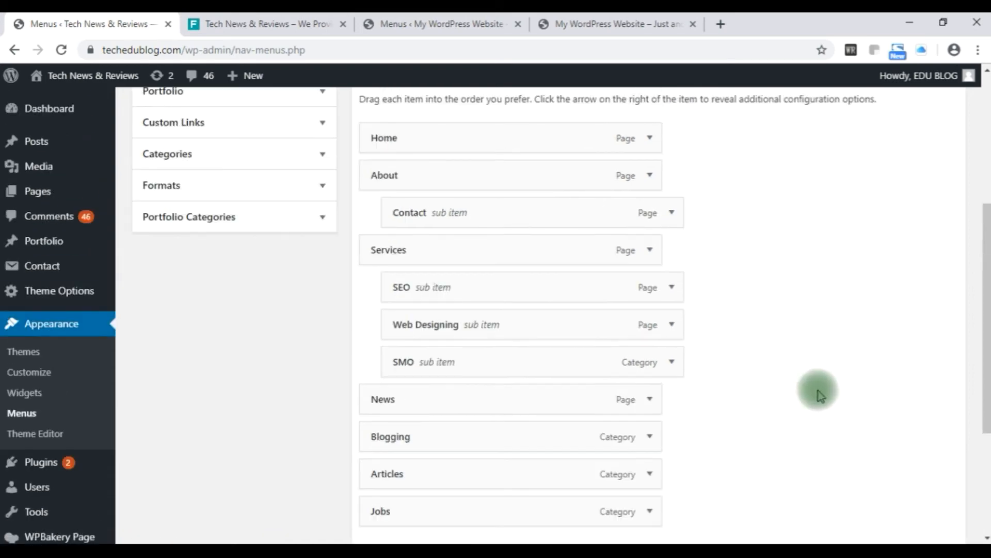
{"action": "scroll", "coordinate": [821, 396], "scroll_direction": "up", "scroll_amount": 3}
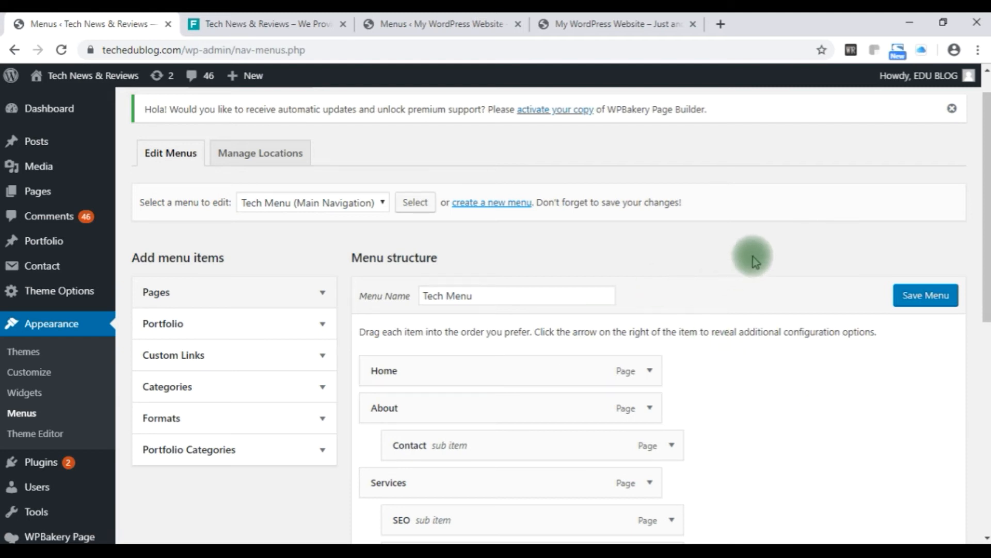
Show the list of existing menus available for editing, and close it without switching menus
{"action": "left_click", "coordinate": [385, 211]}
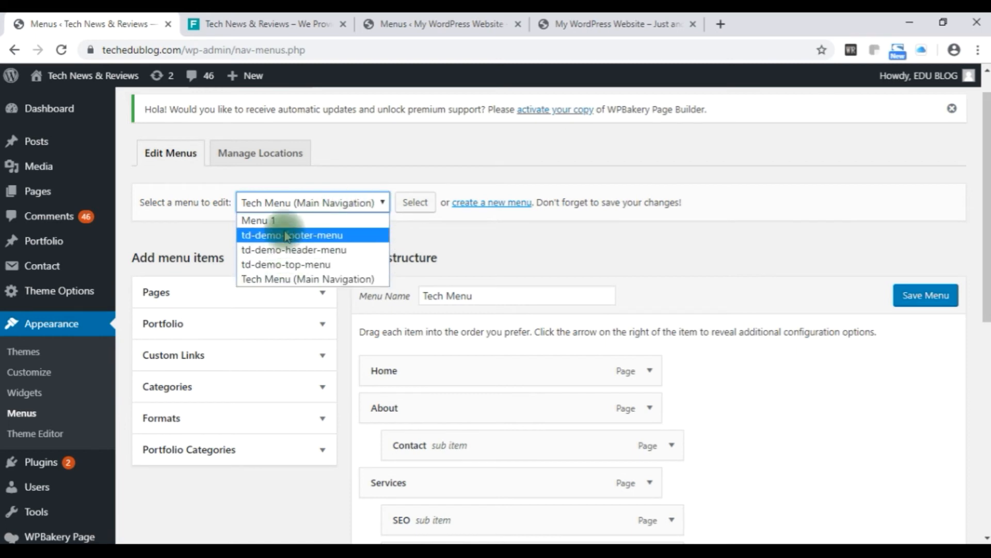
{"action": "left_click", "coordinate": [697, 256]}
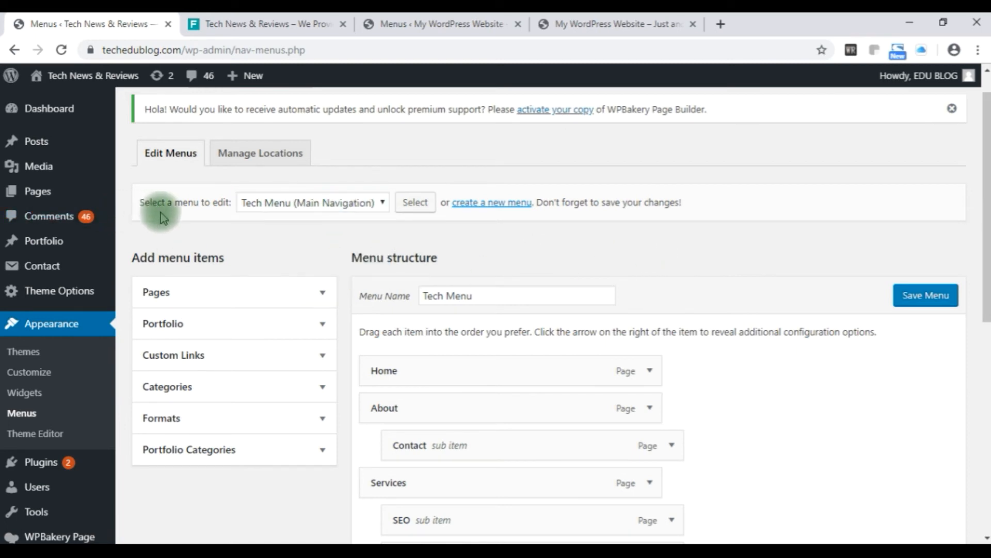
{"action": "left_click", "coordinate": [298, 210]}
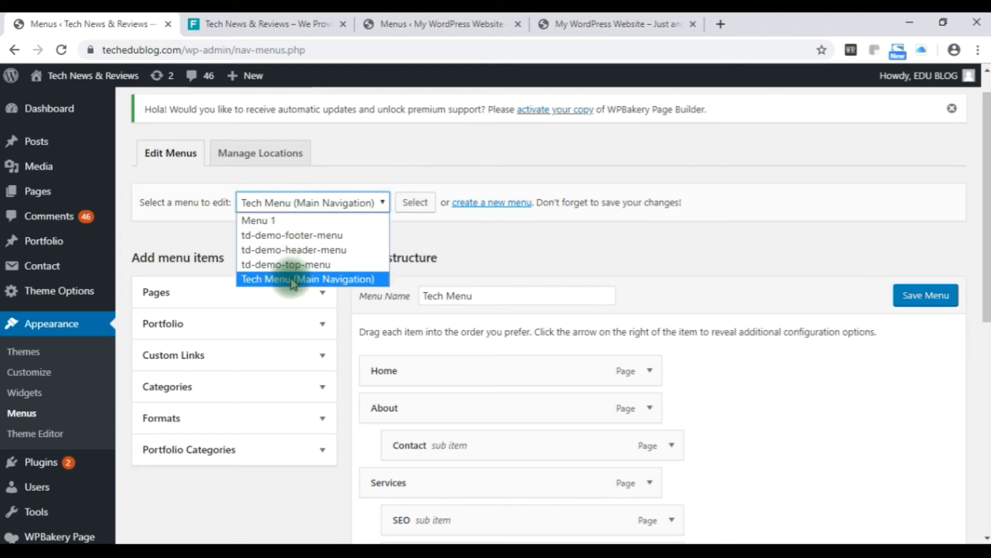
{"action": "left_click", "coordinate": [567, 258]}
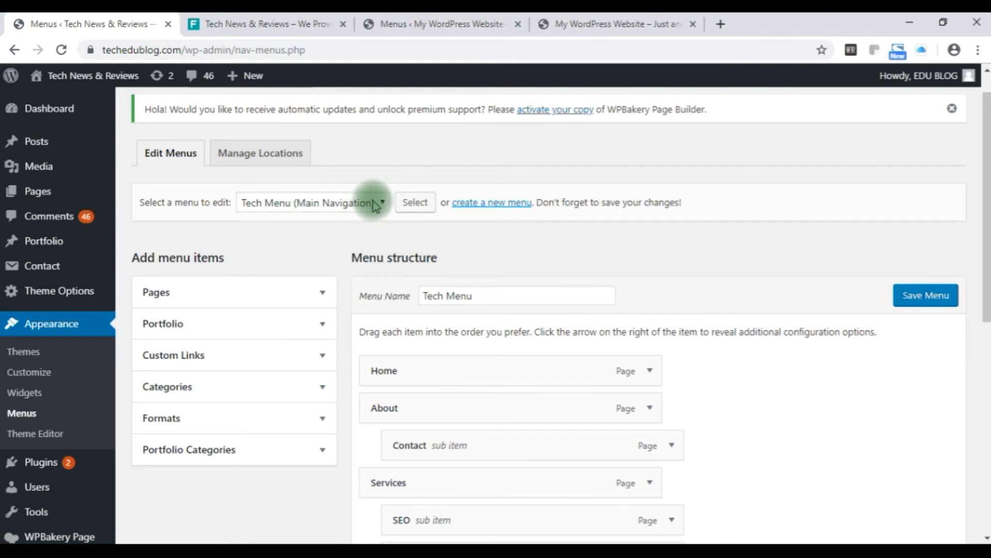
Load td-demo-footer-menu for editing and review its items and menu settings
{"action": "left_click", "coordinate": [385, 212]}
{"action": "left_click", "coordinate": [287, 232]}
{"action": "left_click", "coordinate": [378, 216]}
{"action": "left_click", "coordinate": [413, 204]}
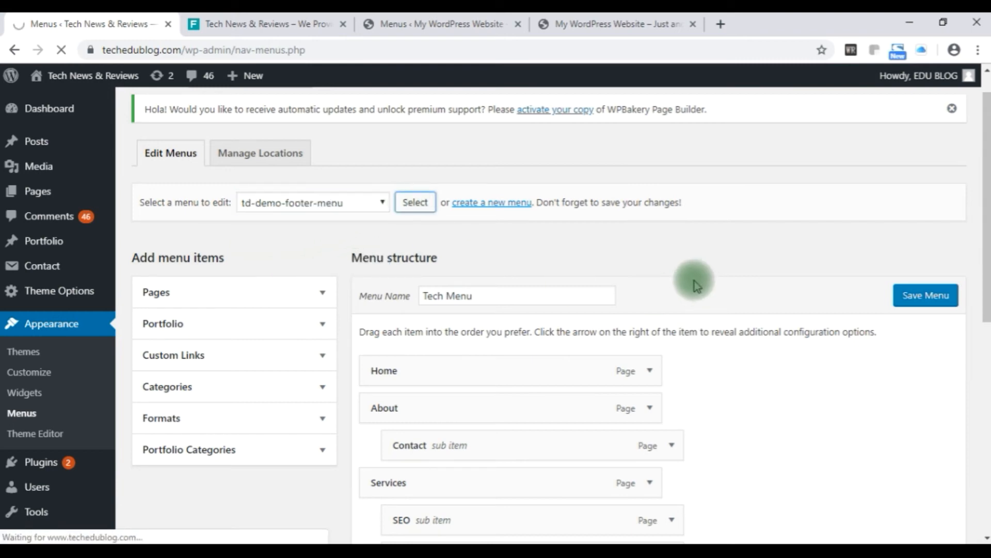
{"action": "scroll", "coordinate": [610, 372], "scroll_direction": "down", "scroll_amount": 1}
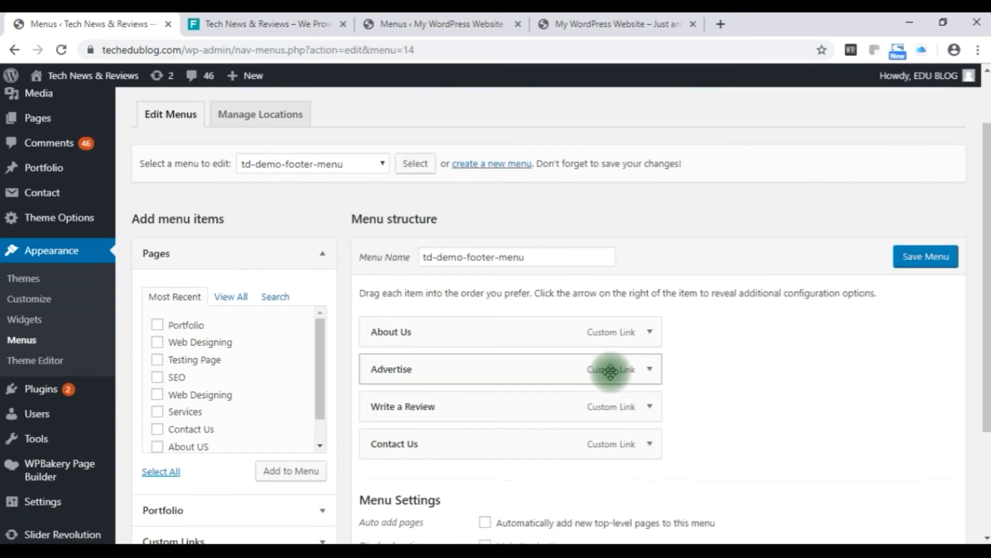
{"action": "scroll", "coordinate": [626, 404], "scroll_direction": "down", "scroll_amount": 3}
{"action": "scroll", "coordinate": [457, 392], "scroll_direction": "up", "scroll_amount": 1}
{"action": "scroll", "coordinate": [457, 393], "scroll_direction": "up", "scroll_amount": 3}
Load Menu 1 for editing and review its items and display location settings
{"action": "left_click", "coordinate": [323, 245]}
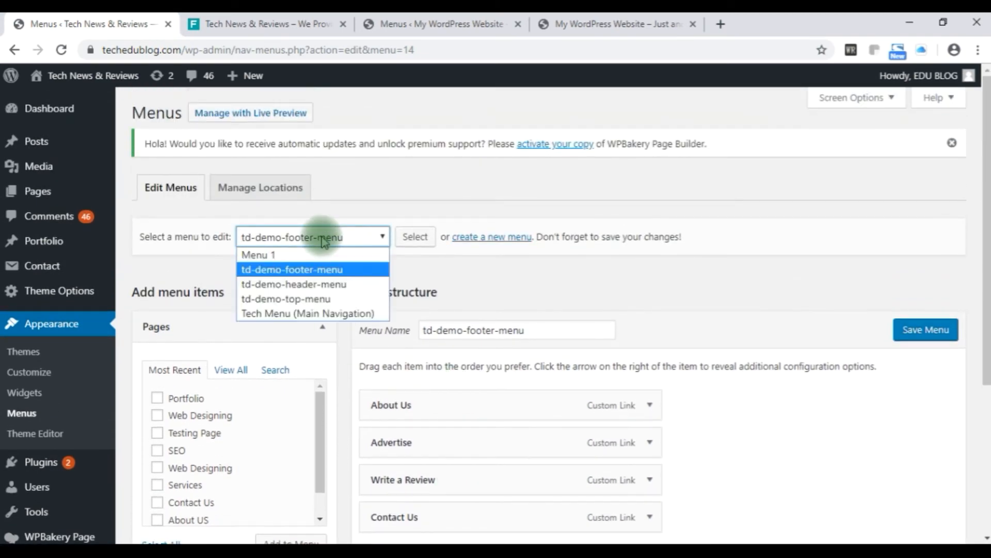
{"action": "left_click", "coordinate": [263, 254]}
{"action": "left_click", "coordinate": [416, 236]}
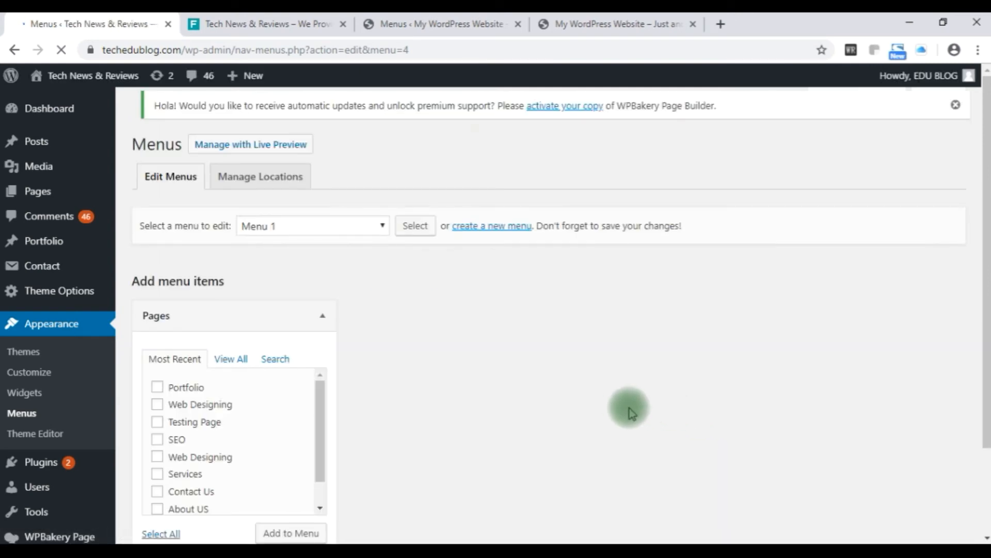
{"action": "scroll", "coordinate": [722, 357], "scroll_direction": "down", "scroll_amount": 3}
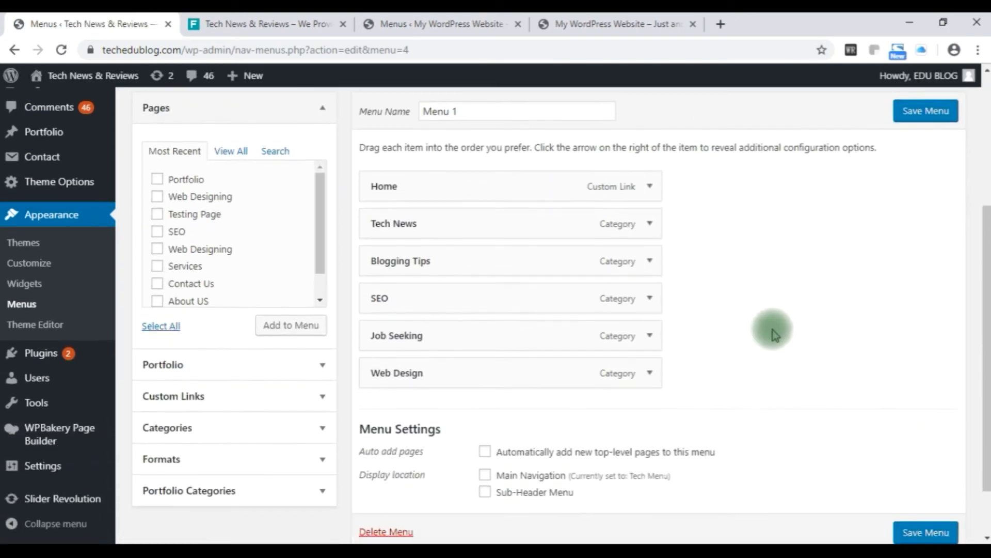
{"action": "scroll", "coordinate": [775, 331], "scroll_direction": "up", "scroll_amount": 3}
Open the menu location management and examine the menus assignable to Main Navigation and Sub-Header Menu
{"action": "left_click", "coordinate": [252, 189]}
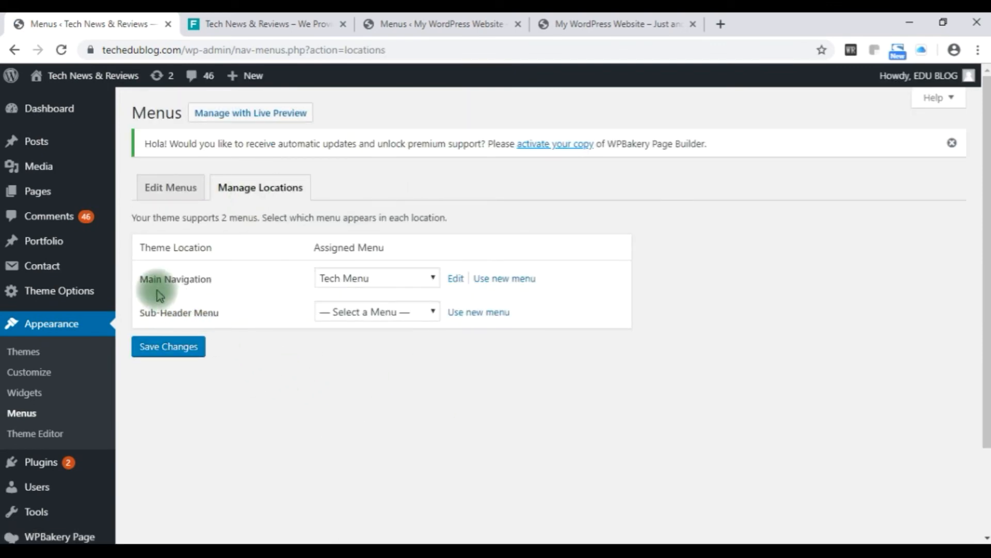
{"action": "left_click", "coordinate": [370, 284]}
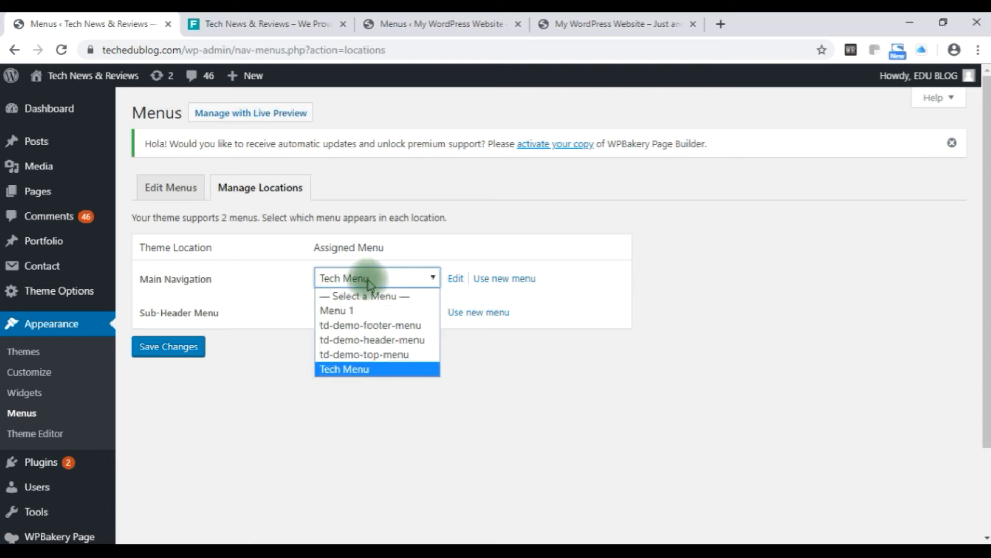
{"action": "left_click", "coordinate": [830, 329]}
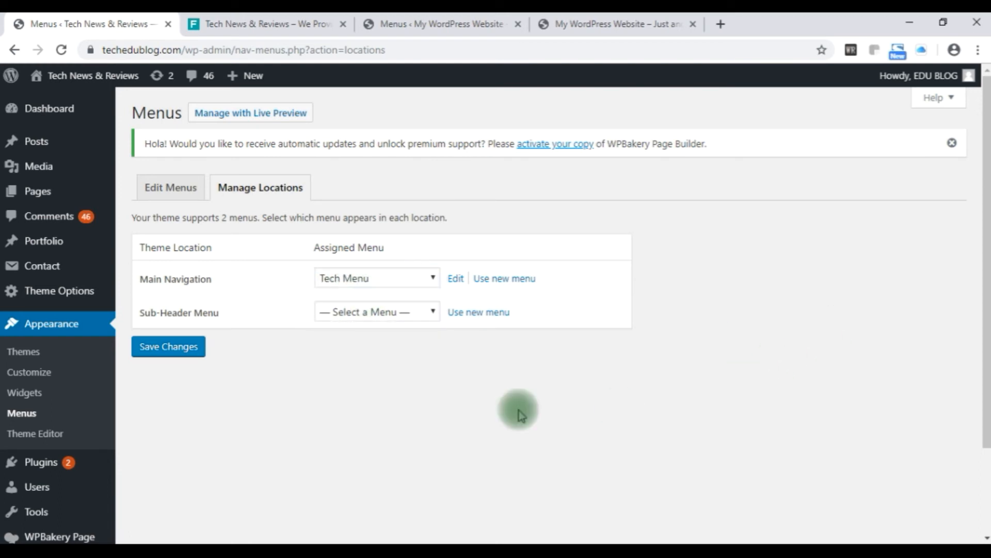
{"action": "left_click", "coordinate": [394, 315]}
{"action": "left_click", "coordinate": [664, 392]}
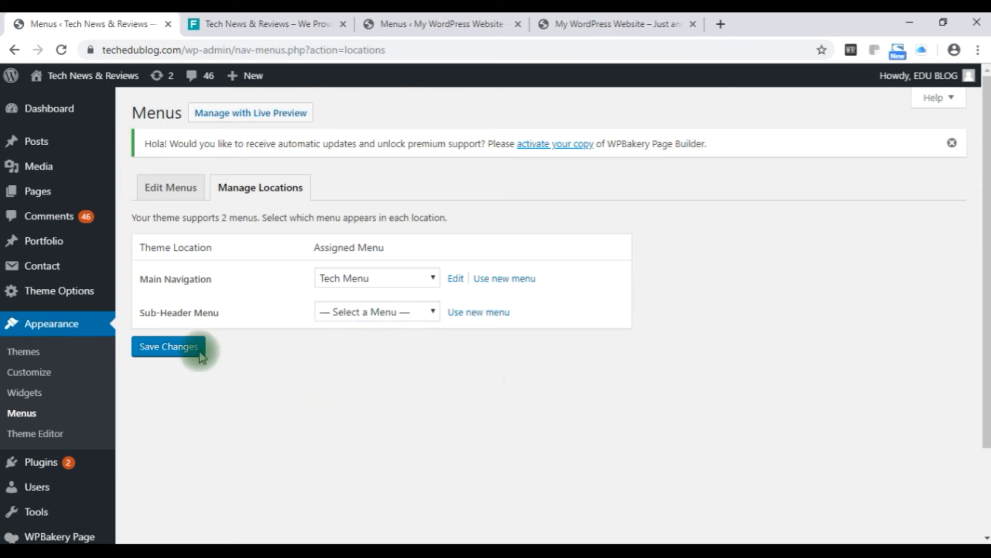
Return from the menu locations to menu editing and view the structure of Menu 1
{"action": "left_click", "coordinate": [174, 191]}
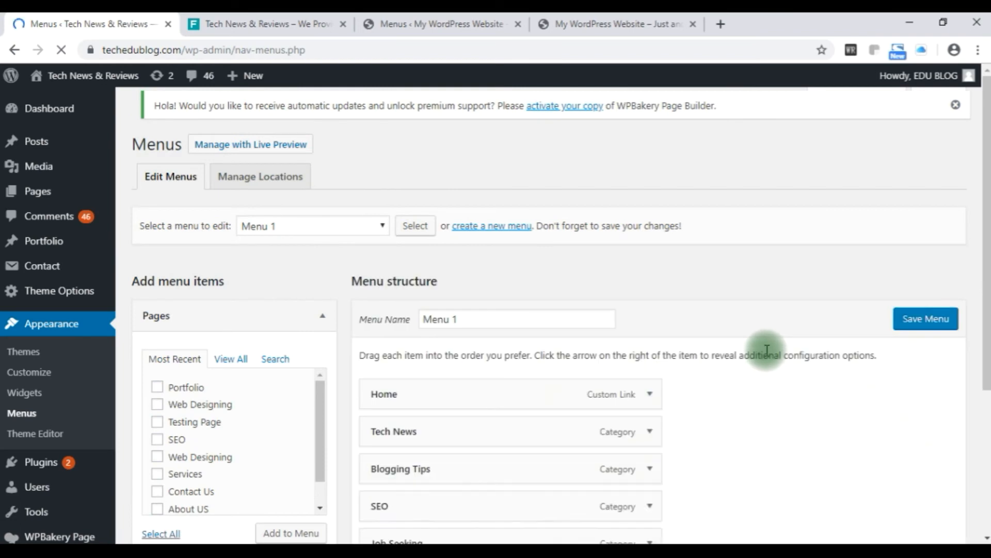
{"action": "scroll", "coordinate": [765, 354], "scroll_direction": "down", "scroll_amount": 1}
{"action": "scroll", "coordinate": [568, 293], "scroll_direction": "down", "scroll_amount": 1}
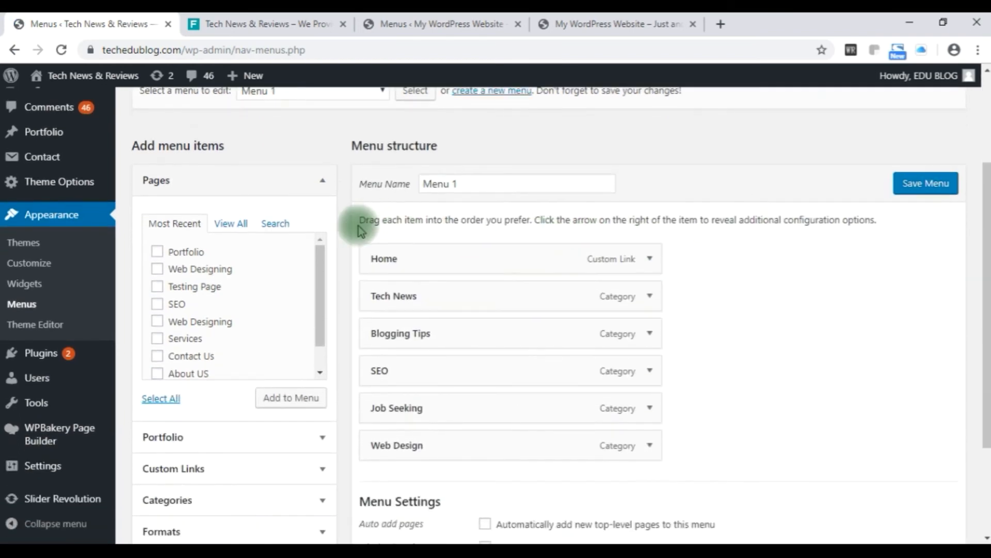
Load Tech Menu (Main Navigation) for editing and review its items, sub items and display location settings
{"action": "scroll", "coordinate": [356, 222], "scroll_direction": "up", "scroll_amount": 1}
{"action": "left_click", "coordinate": [318, 170]}
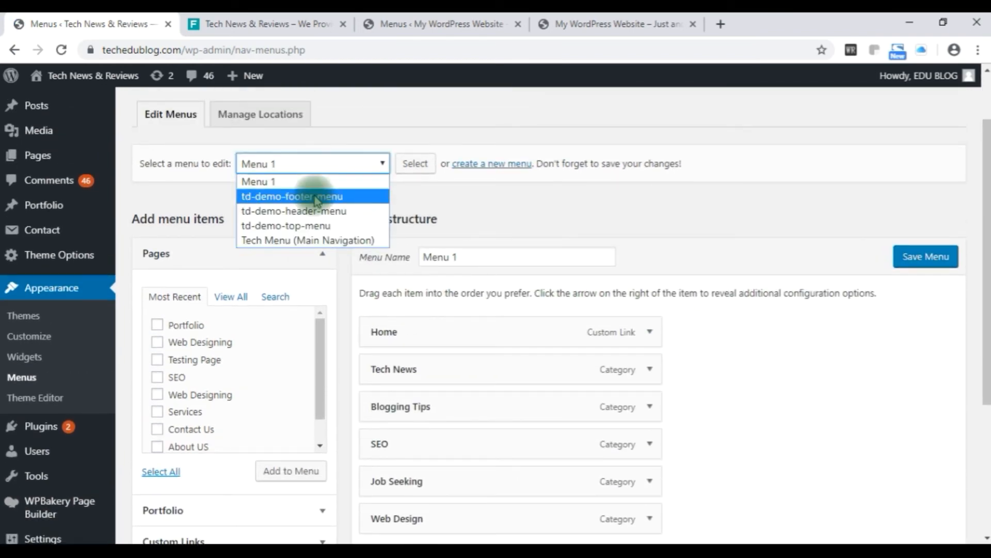
{"action": "left_click", "coordinate": [308, 240]}
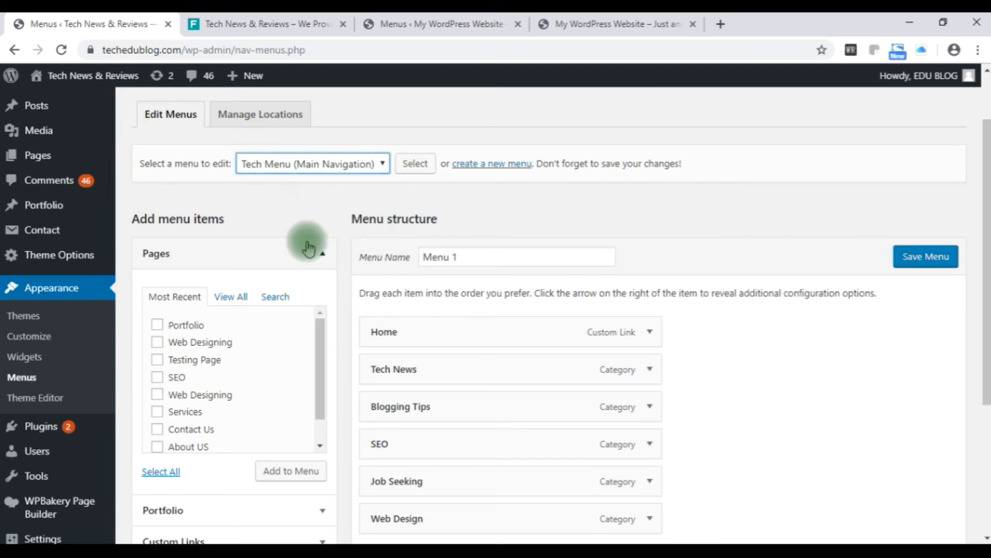
{"action": "left_click", "coordinate": [415, 163]}
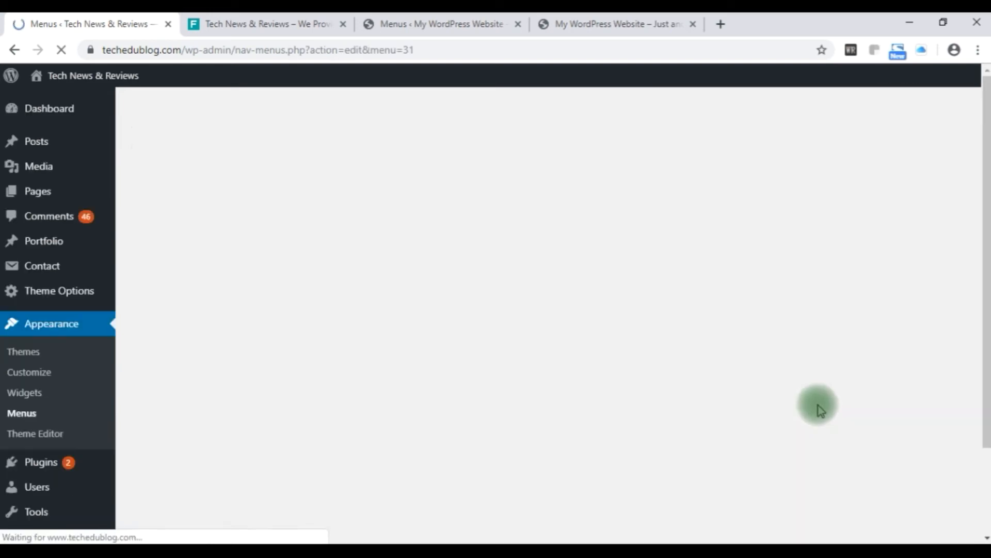
{"action": "scroll", "coordinate": [828, 376], "scroll_direction": "down", "scroll_amount": 8}
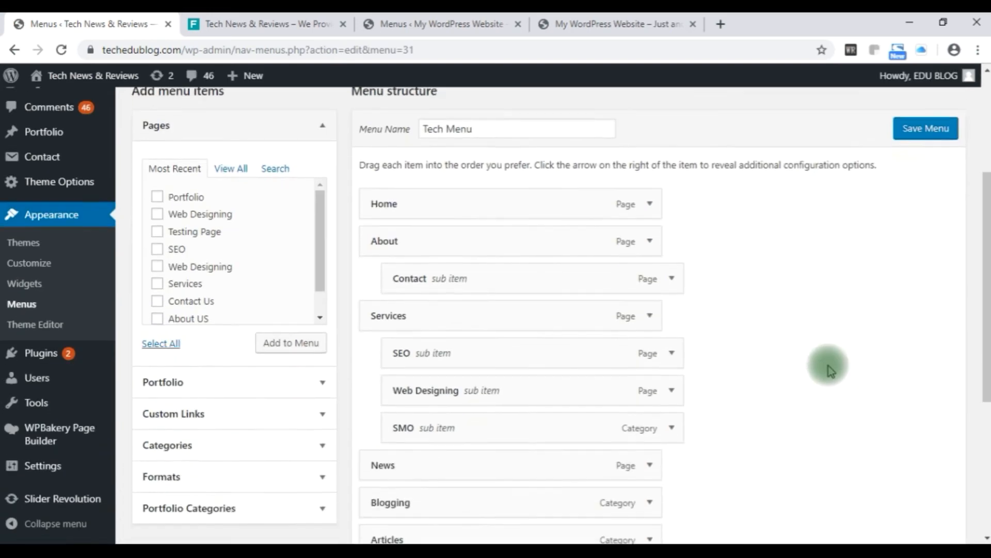
{"action": "scroll", "coordinate": [832, 364], "scroll_direction": "down", "scroll_amount": 1}
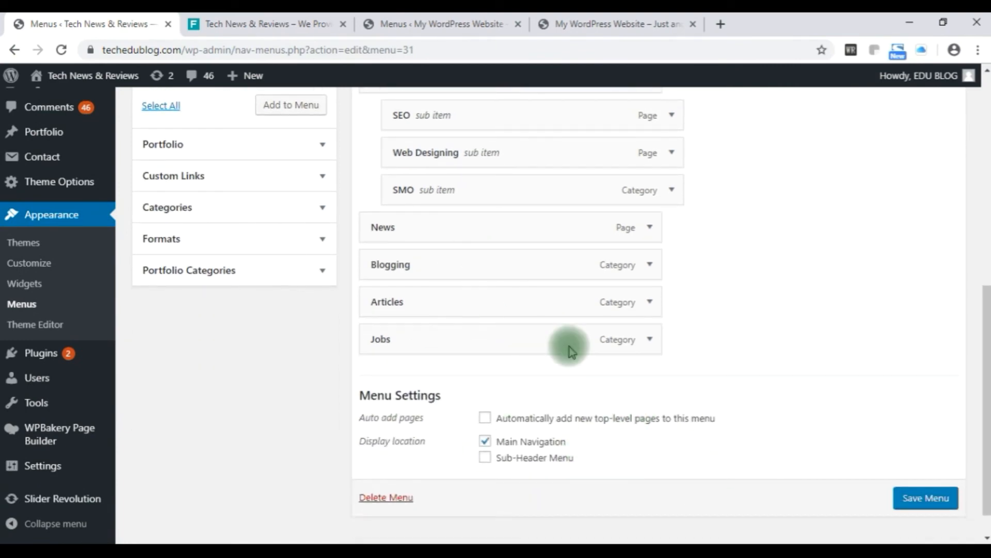
{"action": "scroll", "coordinate": [780, 445], "scroll_direction": "up", "scroll_amount": 4}
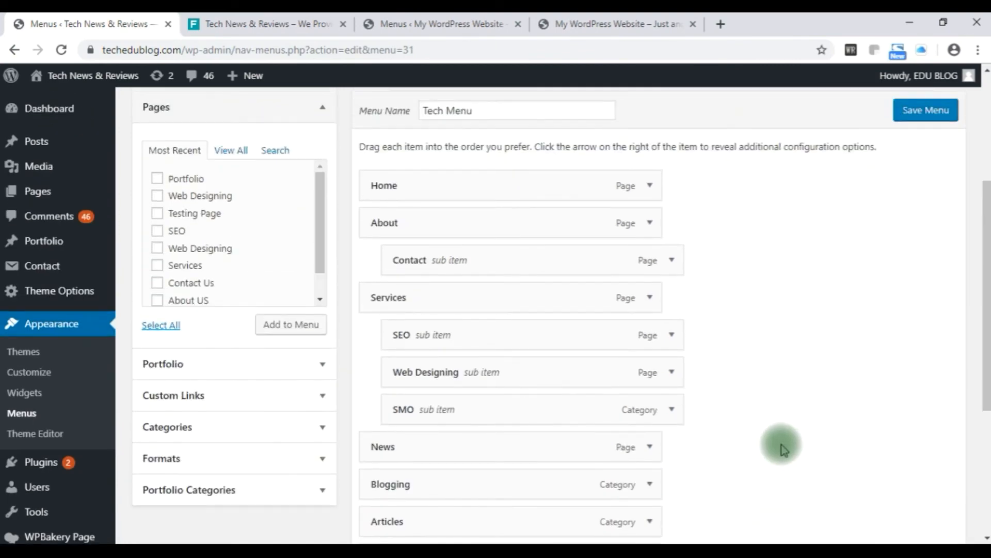
Compare the live navigation menus on the techedublog.com and localseoscience.com front pages
{"action": "left_click", "coordinate": [627, 23]}
{"action": "left_click", "coordinate": [283, 28]}
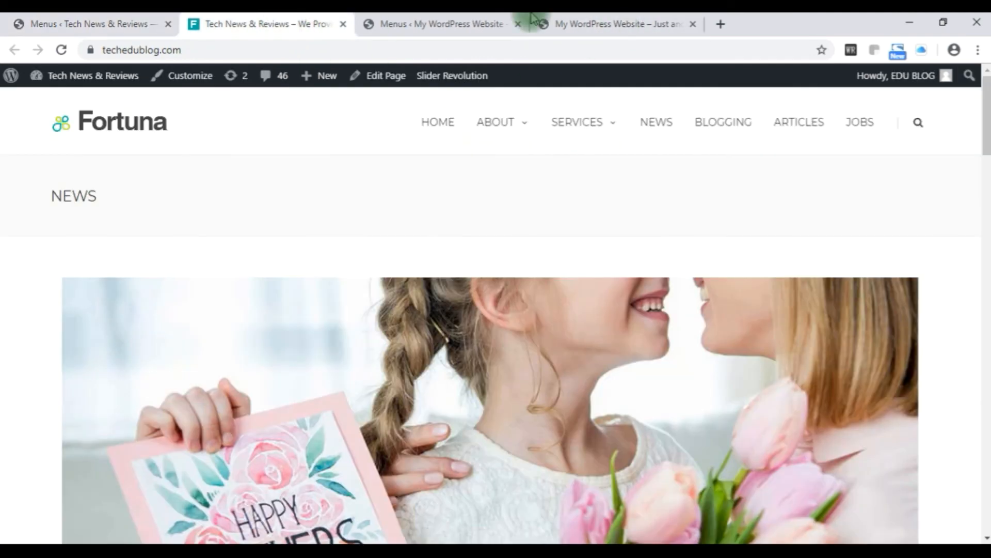
{"action": "left_click", "coordinate": [649, 24]}
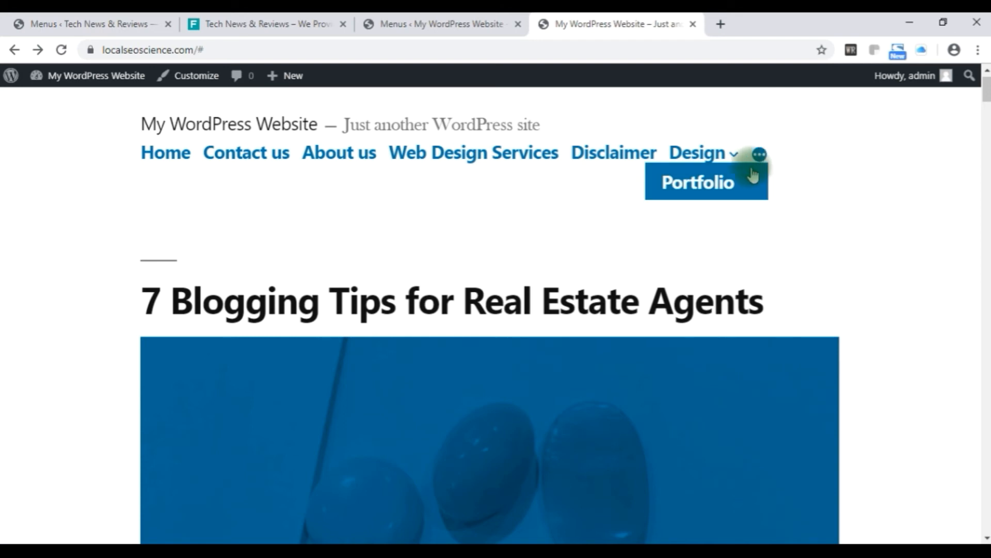
Open the Theme Options page of techedublog.com in a new browser tab and switch to it
{"action": "left_click", "coordinate": [113, 23]}
{"action": "mouse_move", "coordinate": [57, 298]}
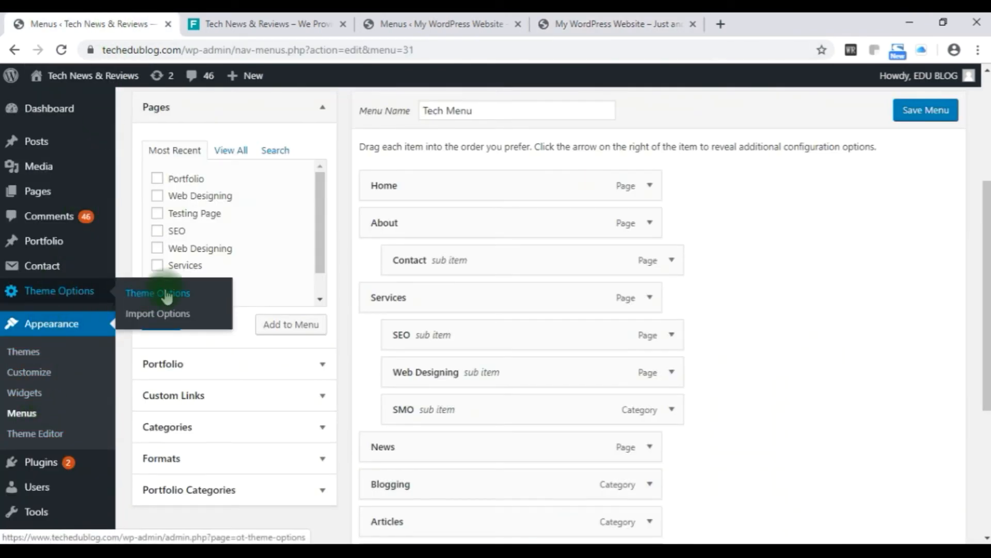
{"action": "right_click", "coordinate": [167, 297]}
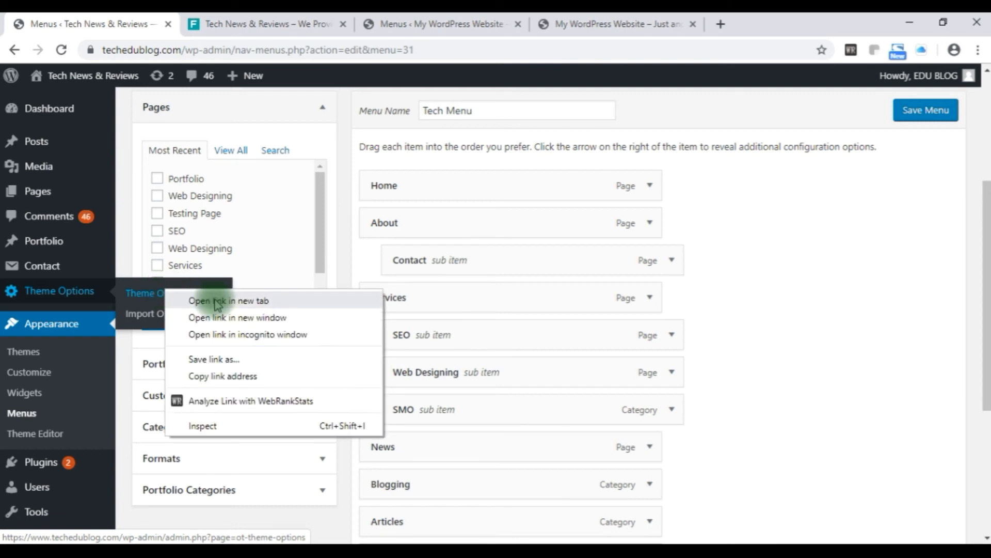
{"action": "left_click", "coordinate": [195, 299]}
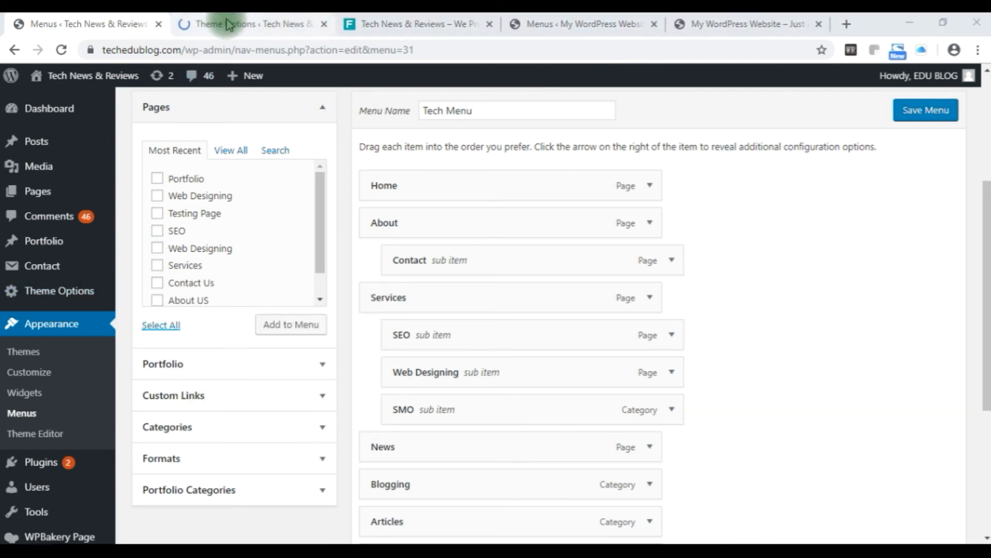
{"action": "left_click", "coordinate": [221, 23]}
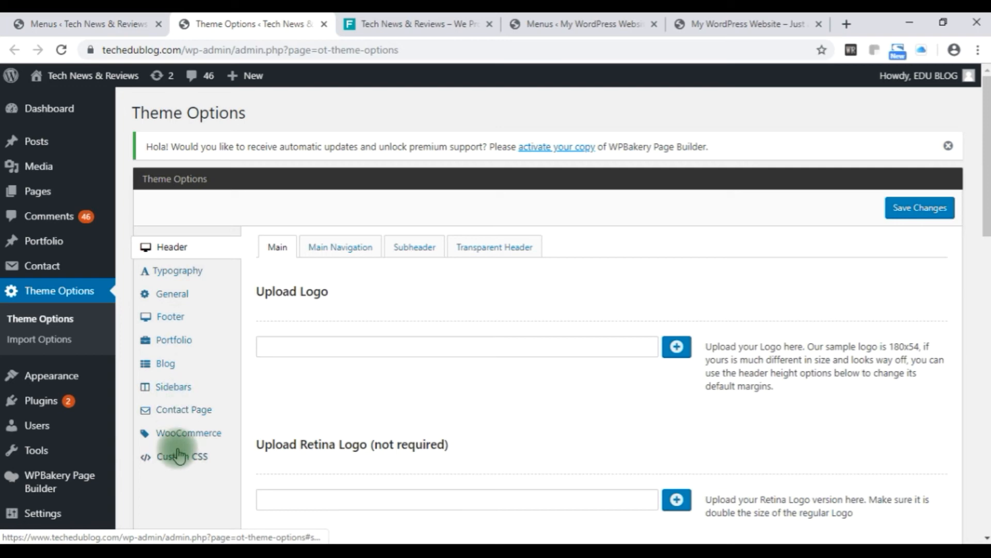
Open the theme's Typography options and examine the Main Navigation Font (Top Level Items) settings alongside the live site's menu
{"action": "left_click", "coordinate": [181, 279]}
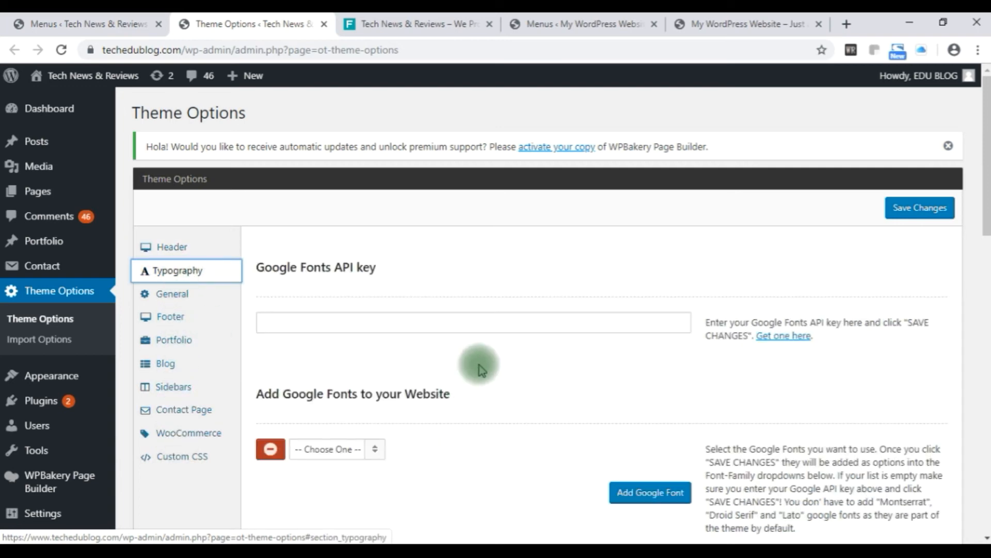
{"action": "scroll", "coordinate": [477, 361], "scroll_direction": "down", "scroll_amount": 3}
{"action": "scroll", "coordinate": [477, 355], "scroll_direction": "down", "scroll_amount": 3}
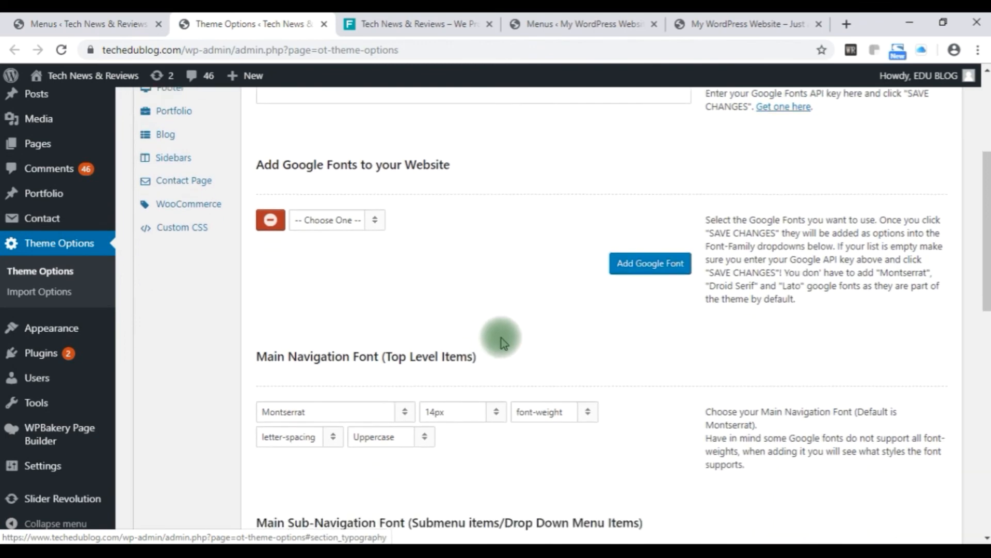
{"action": "left_click_drag", "start_coordinate": [258, 296], "coordinate": [392, 292]}
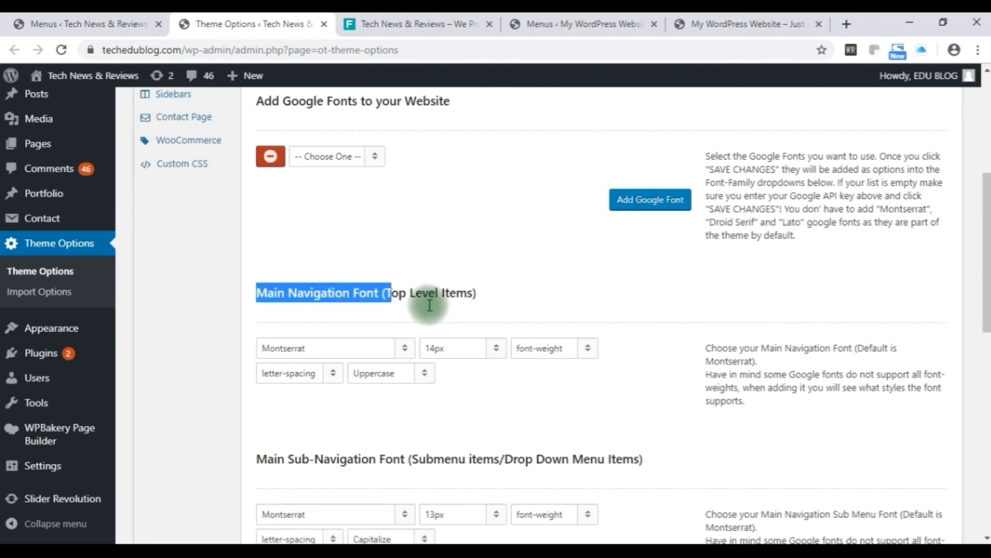
{"action": "left_click", "coordinate": [533, 286]}
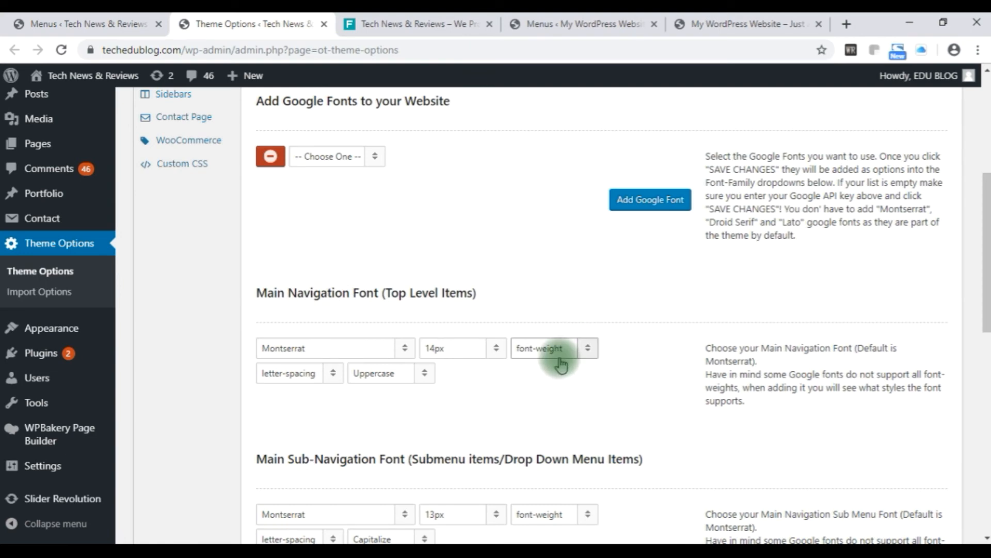
{"action": "left_click", "coordinate": [399, 26]}
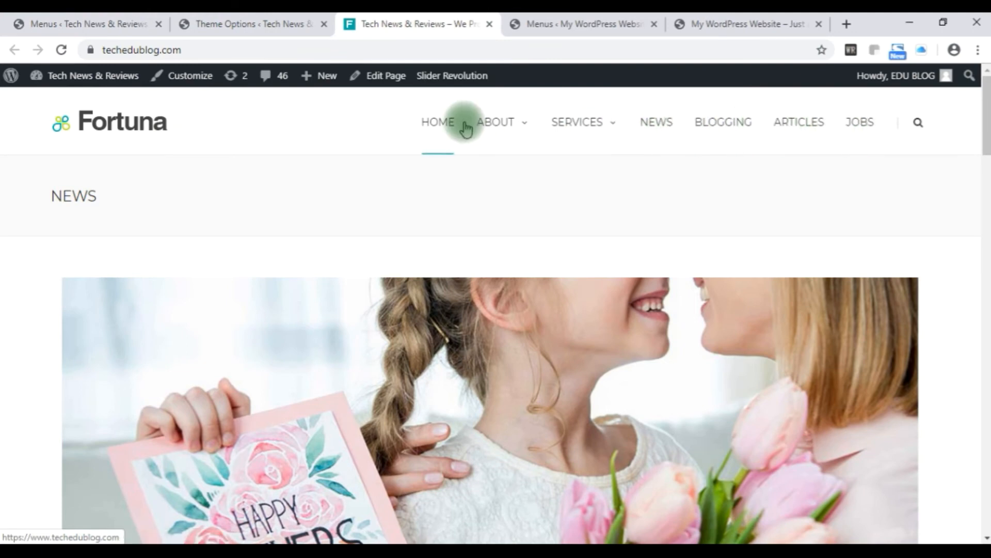
Set the font weight of the Main Navigation Font (Top Level Items) to Bold and save the theme options
{"action": "left_click", "coordinate": [226, 24]}
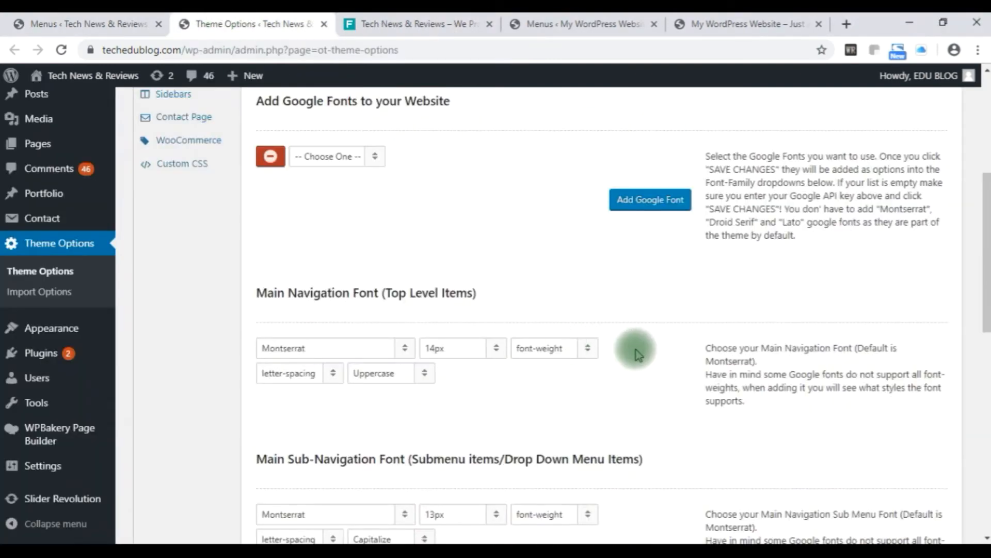
{"action": "left_click", "coordinate": [585, 359]}
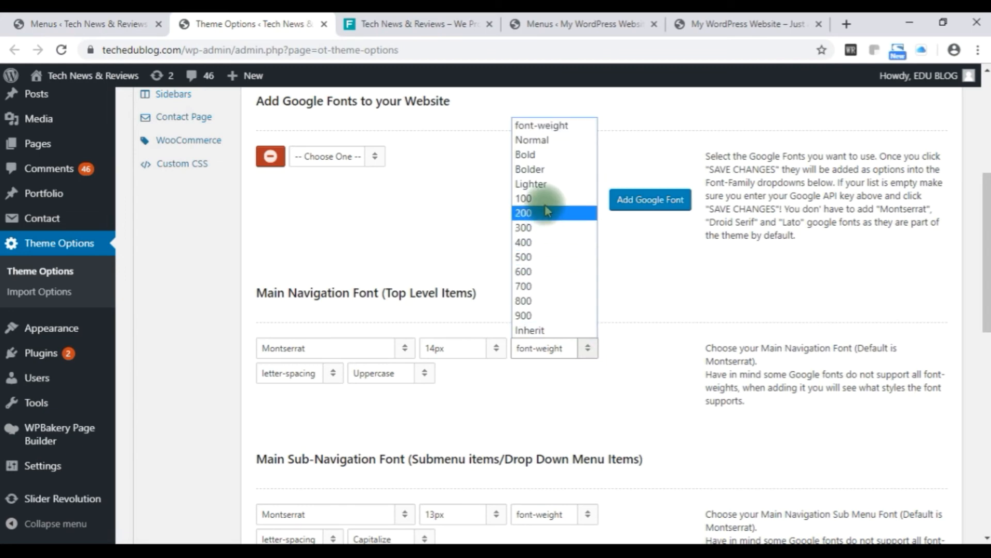
{"action": "left_click", "coordinate": [537, 155]}
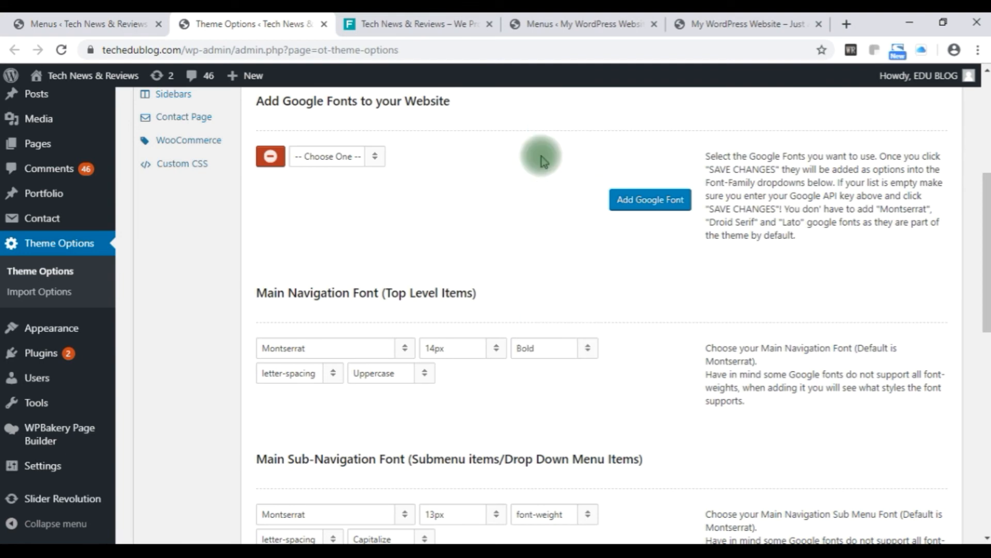
{"action": "scroll", "coordinate": [721, 354], "scroll_direction": "down", "scroll_amount": 6}
{"action": "scroll", "coordinate": [810, 495], "scroll_direction": "down", "scroll_amount": 5}
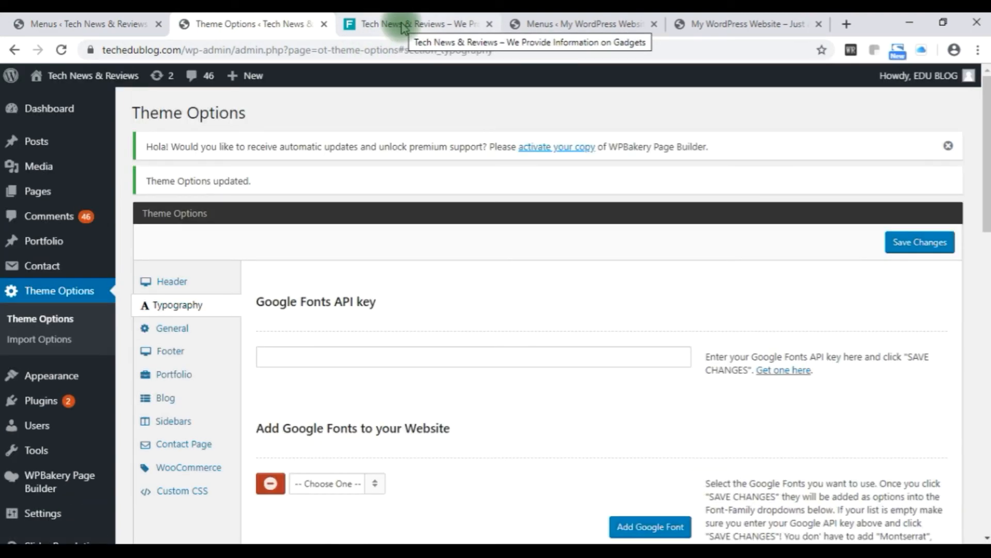
Reload the techedublog.com front page and check the font weight of its navigation menu and dropdowns
{"action": "left_click", "coordinate": [402, 25]}
{"action": "left_click", "coordinate": [61, 49]}
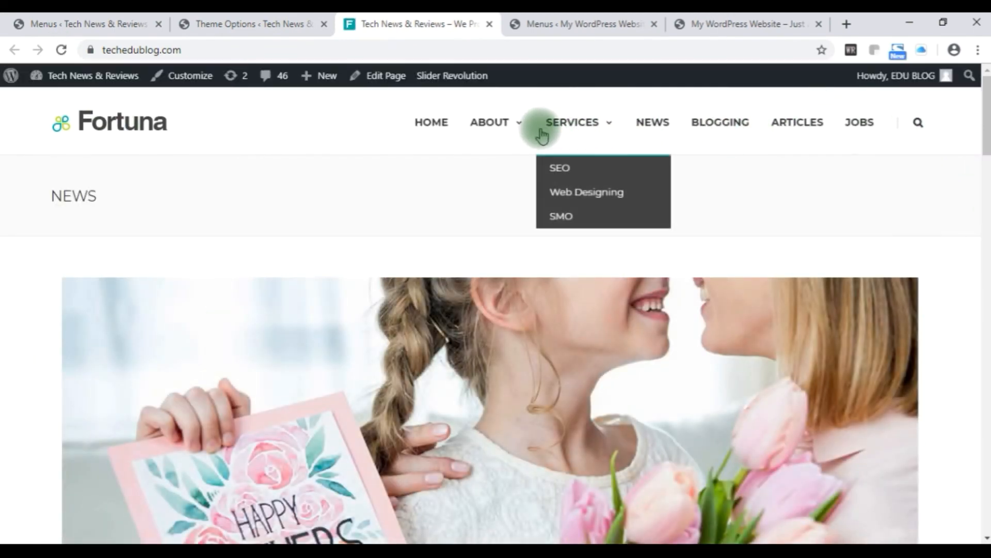
{"action": "mouse_move", "coordinate": [517, 132]}
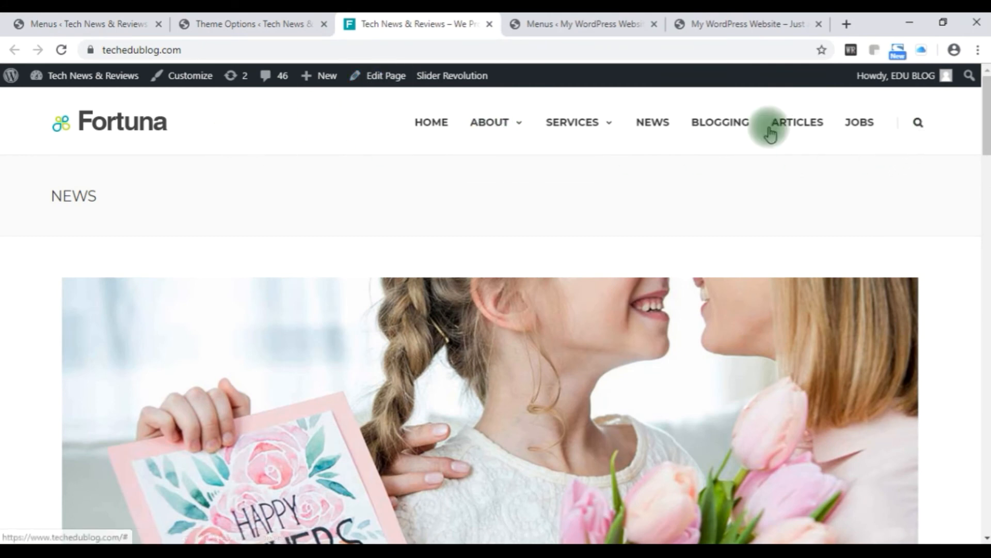
Set the font size of the Main Navigation Font (Top Level Items) to 10px and save the theme options
{"action": "left_click", "coordinate": [236, 28]}
{"action": "scroll", "coordinate": [478, 403], "scroll_direction": "down", "scroll_amount": 5}
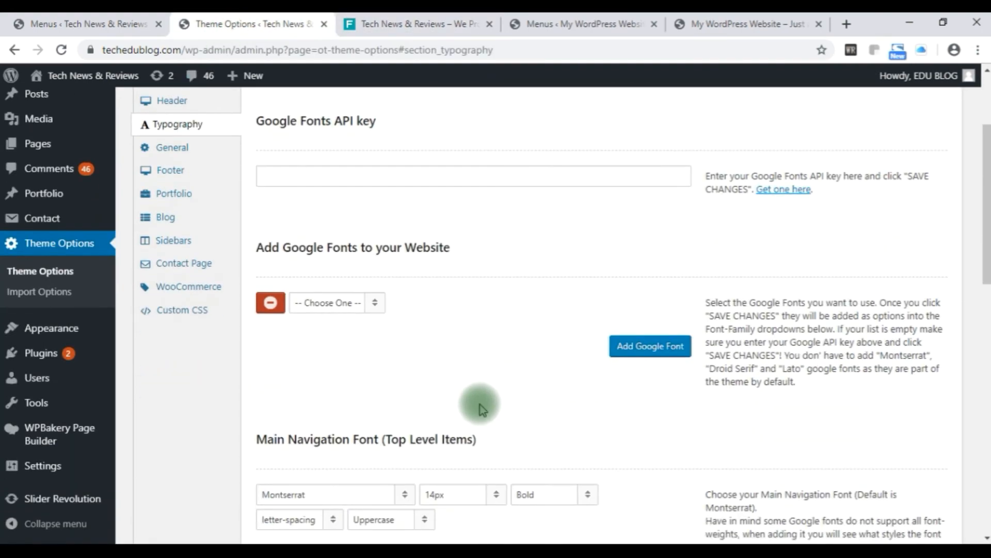
{"action": "scroll", "coordinate": [657, 411], "scroll_direction": "down", "scroll_amount": 1}
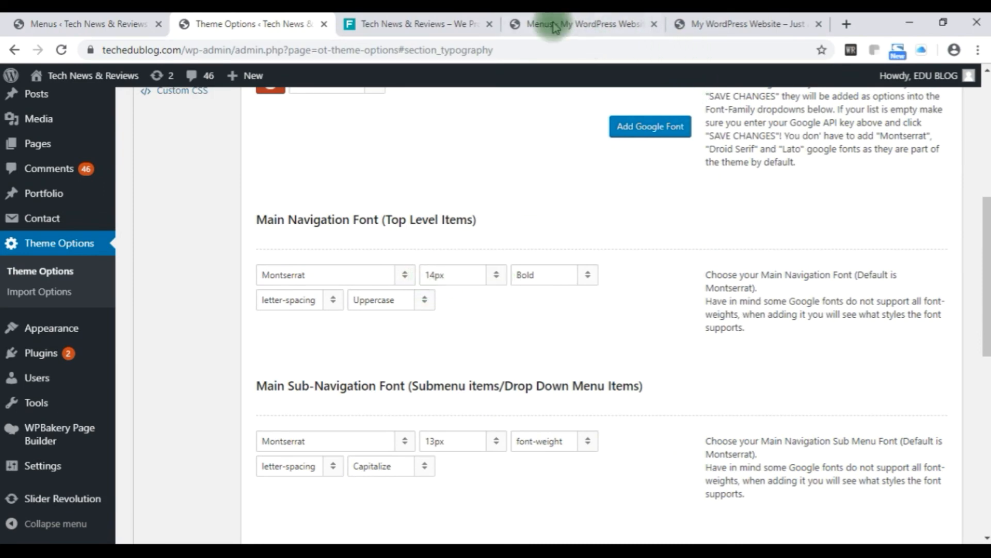
{"action": "left_click", "coordinate": [454, 21]}
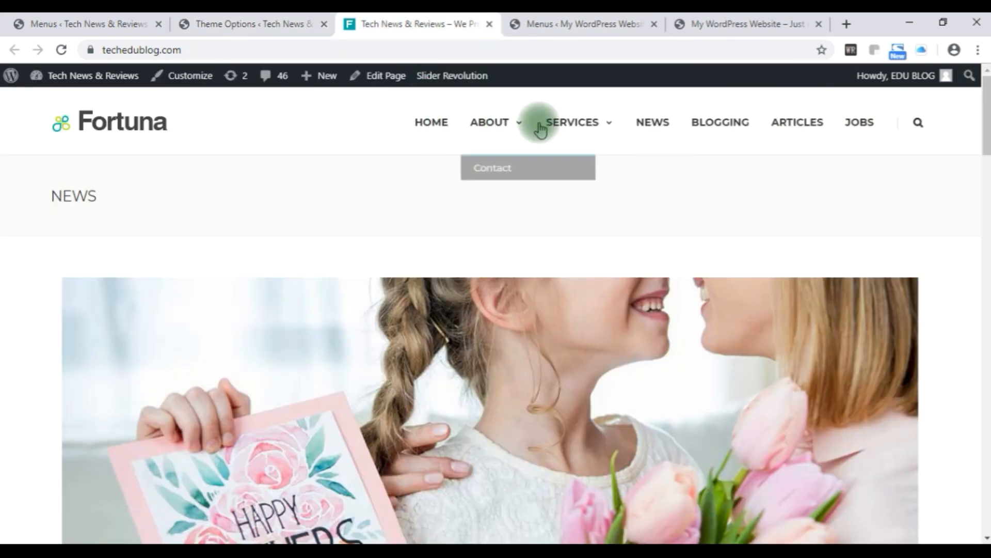
{"action": "left_click", "coordinate": [251, 23]}
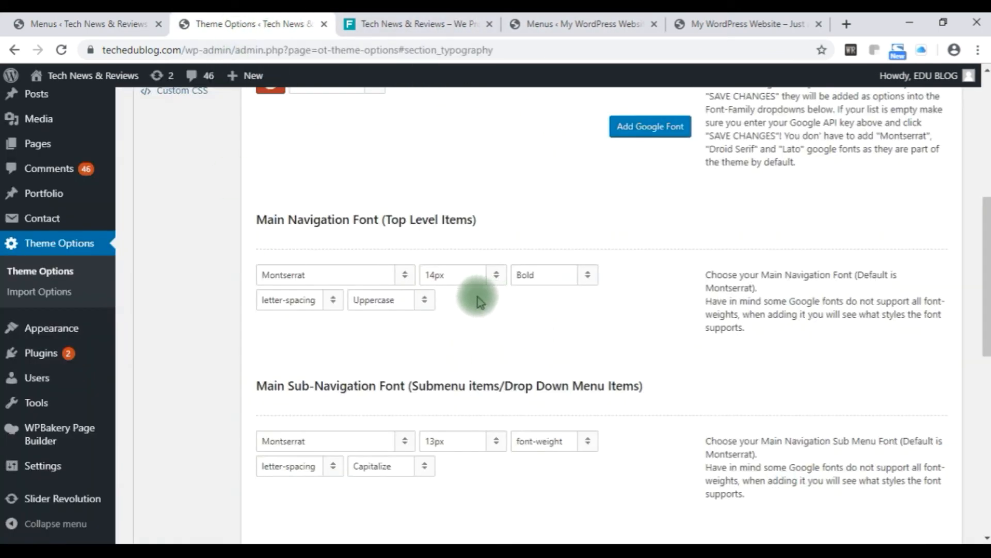
{"action": "left_click", "coordinate": [496, 276]}
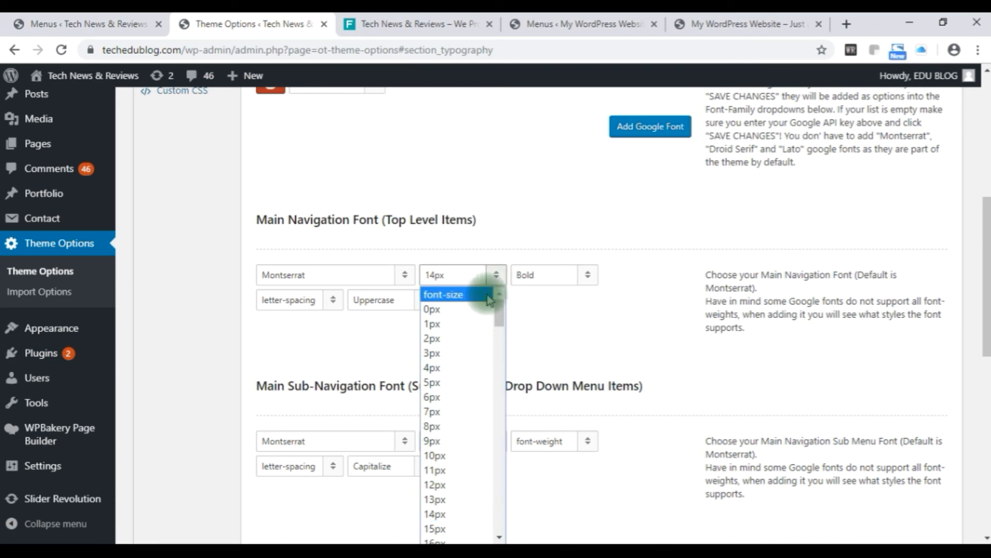
{"action": "left_click", "coordinate": [443, 456]}
{"action": "scroll", "coordinate": [775, 327], "scroll_direction": "down", "scroll_amount": 10}
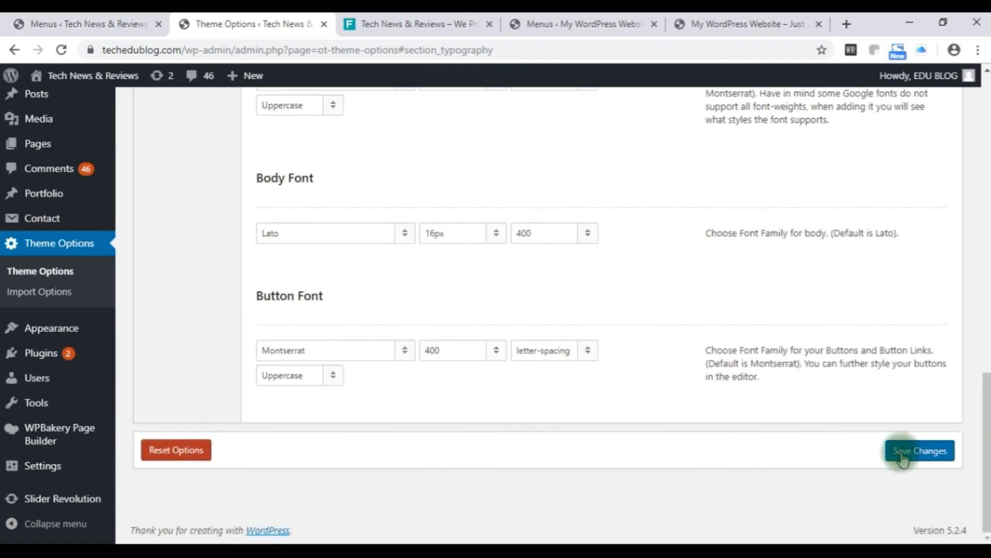
{"action": "left_click", "coordinate": [903, 457]}
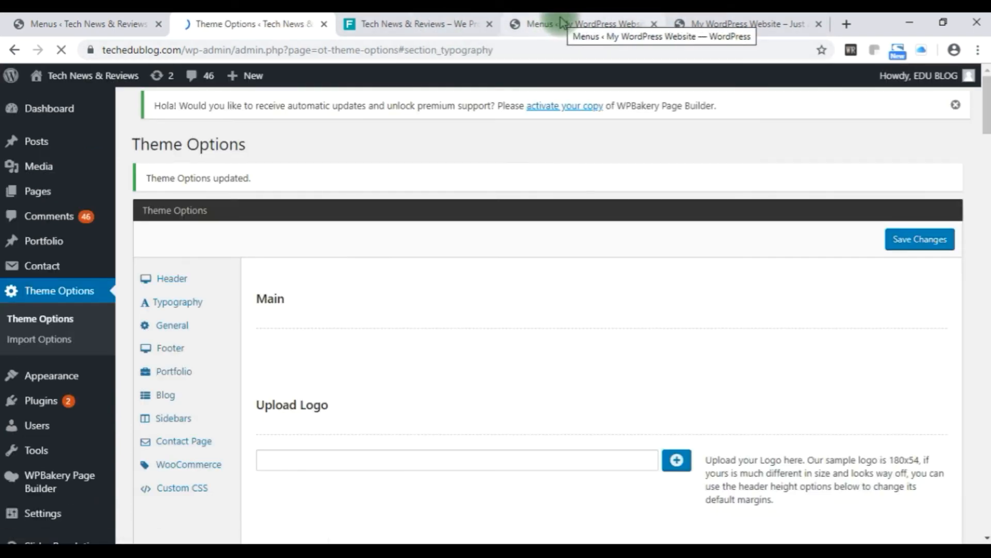
Reload the techedublog.com front page to check the navigation's font size, and return to the Tech Menu editing page
{"action": "left_click", "coordinate": [558, 24]}
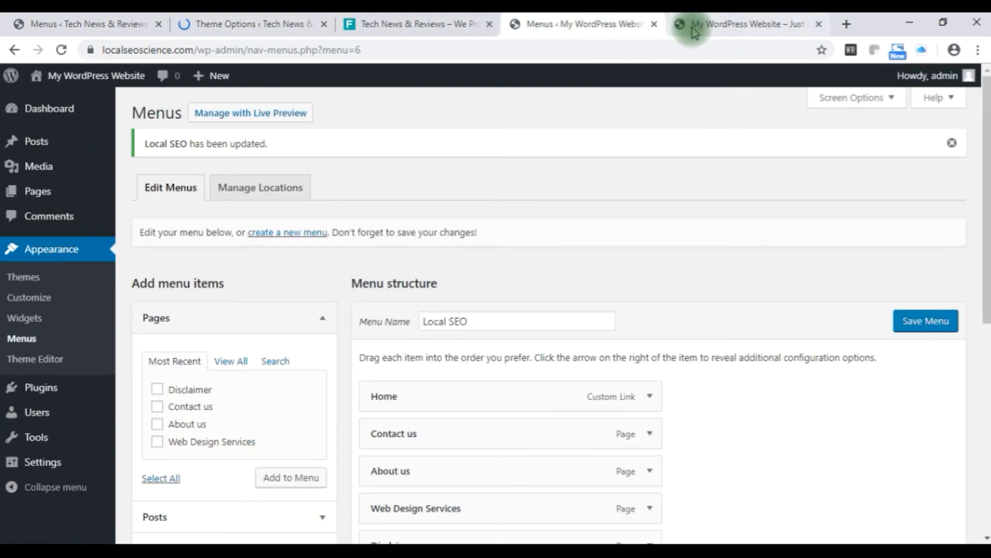
{"action": "left_click", "coordinate": [392, 23]}
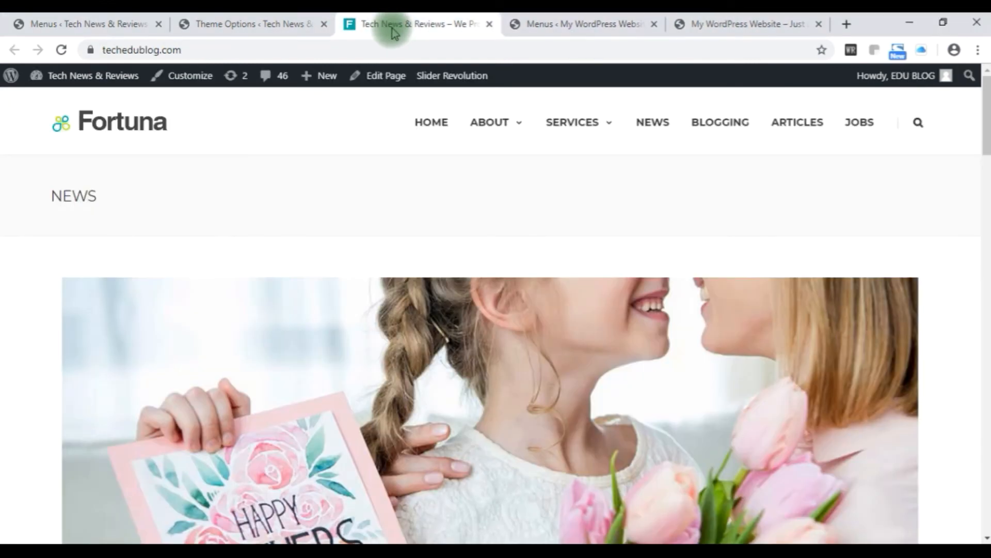
{"action": "left_click", "coordinate": [61, 50]}
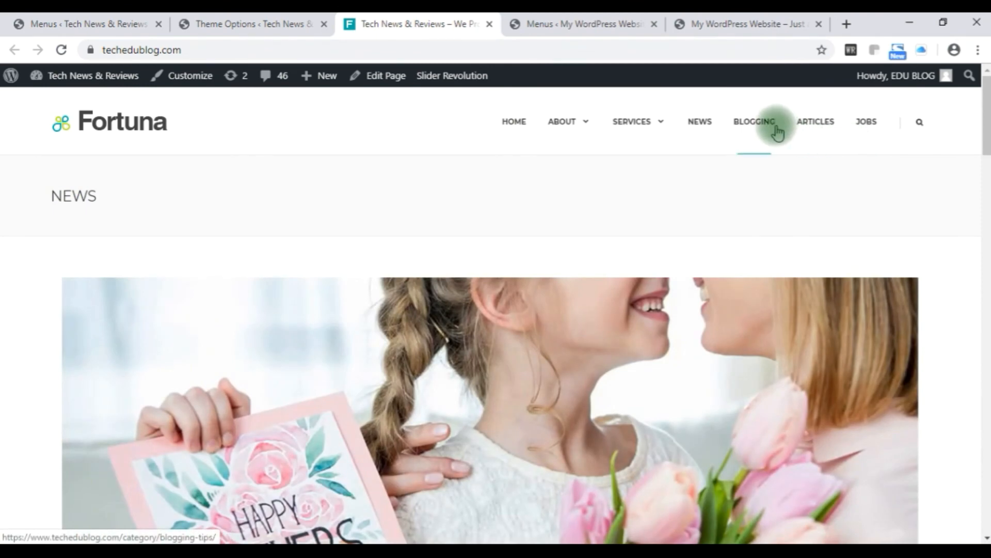
{"action": "mouse_move", "coordinate": [553, 126]}
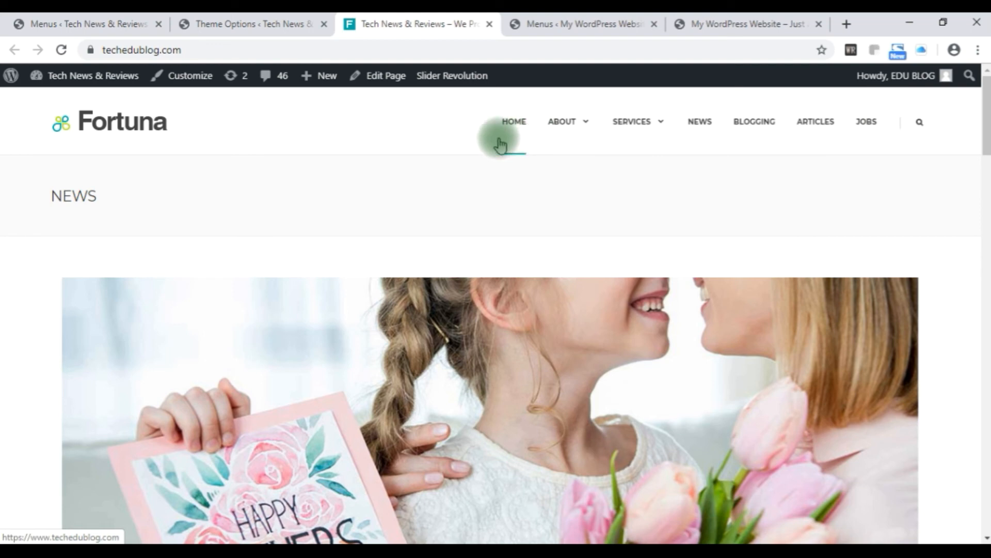
{"action": "left_click", "coordinate": [88, 20]}
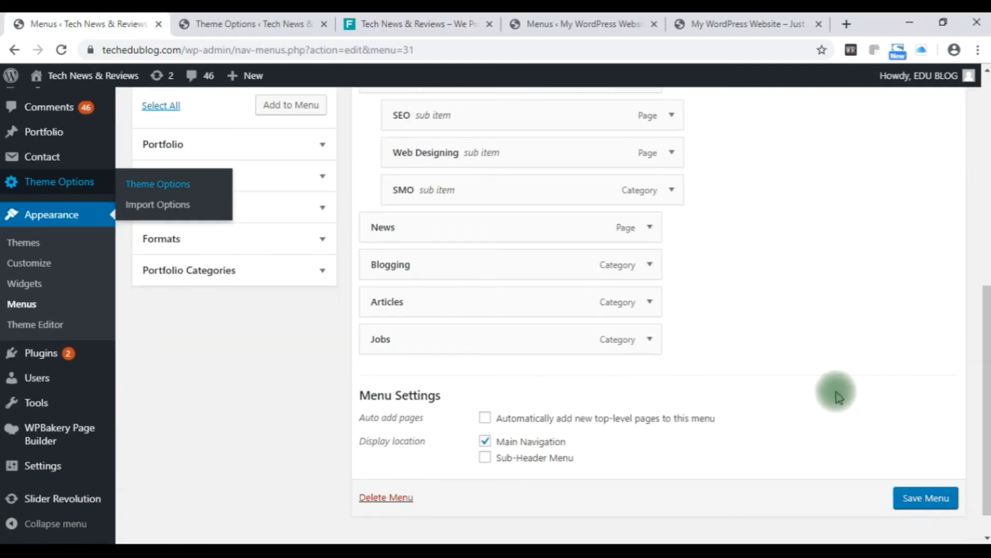
Review the Footer section of Theme Options, including its background color, widget columns, fixed position, copyright text and social icons
{"action": "scroll", "coordinate": [805, 430], "scroll_direction": "up", "scroll_amount": 10}
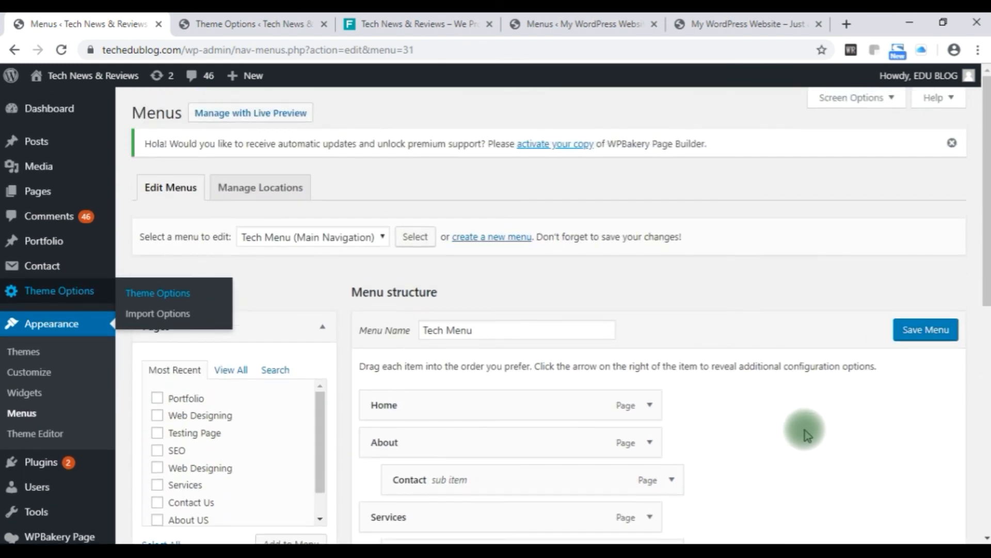
{"action": "left_click", "coordinate": [231, 28]}
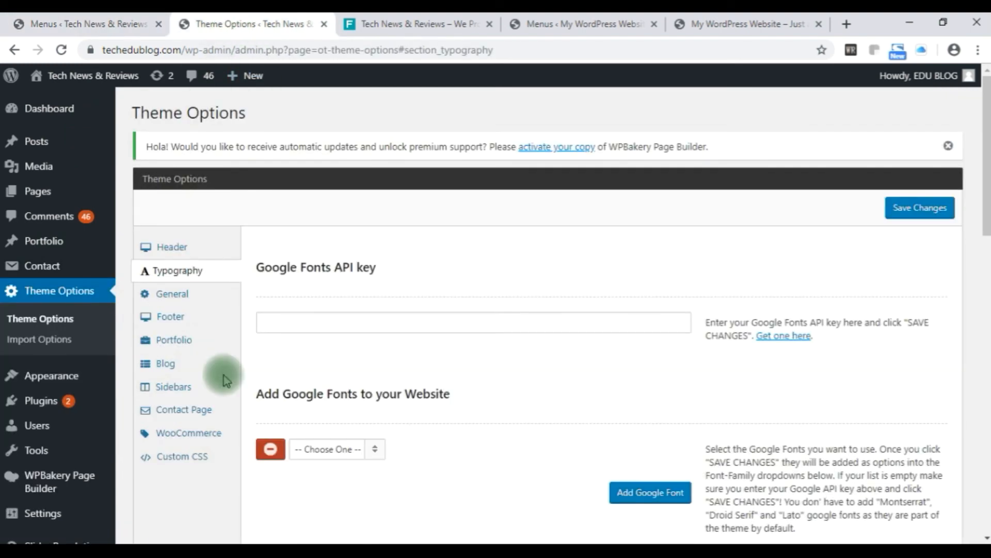
{"action": "scroll", "coordinate": [517, 413], "scroll_direction": "down", "scroll_amount": 3}
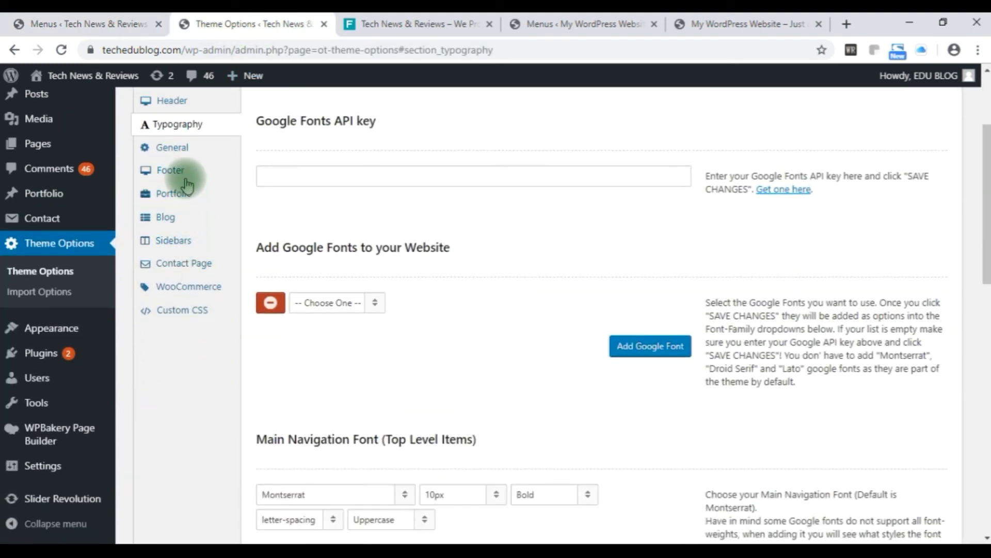
{"action": "left_click", "coordinate": [170, 170]}
{"action": "scroll", "coordinate": [549, 353], "scroll_direction": "down", "scroll_amount": 5}
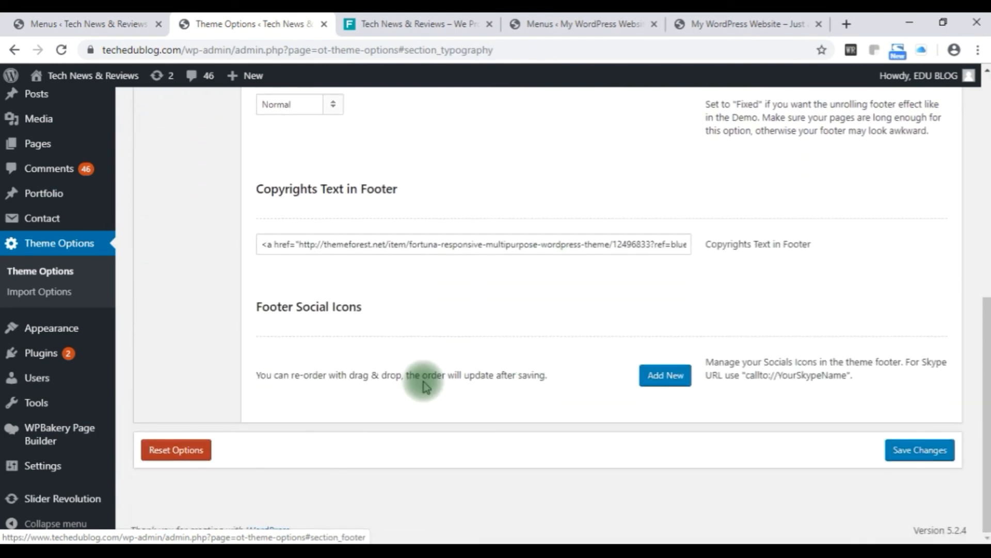
{"action": "scroll", "coordinate": [423, 380], "scroll_direction": "up", "scroll_amount": 9}
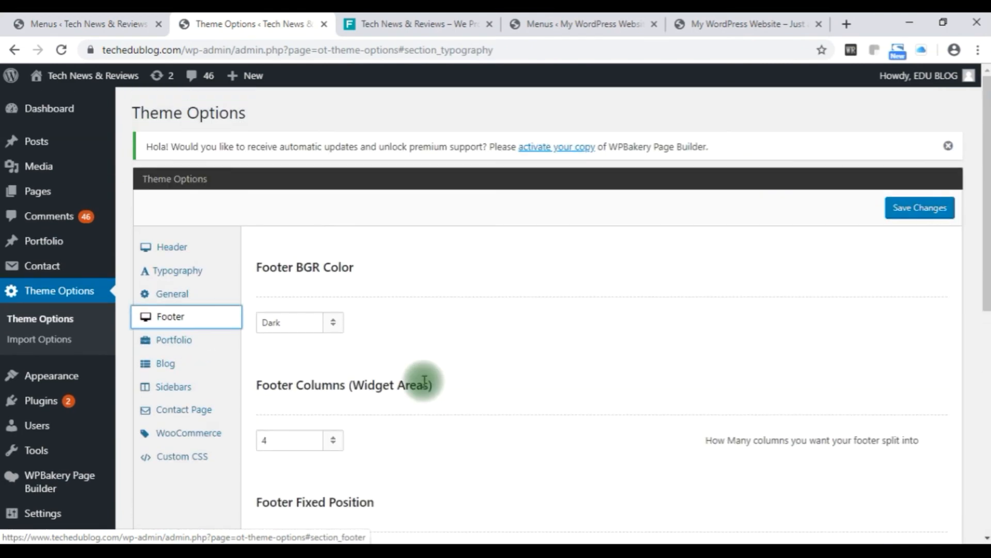
{"action": "scroll", "coordinate": [439, 369], "scroll_direction": "down", "scroll_amount": 3}
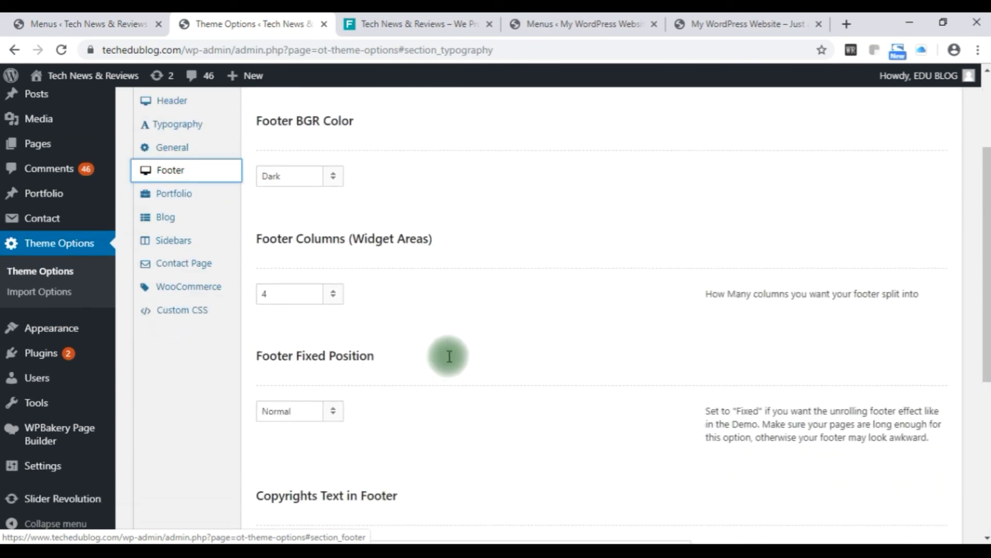
{"action": "scroll", "coordinate": [567, 312], "scroll_direction": "up", "scroll_amount": 3}
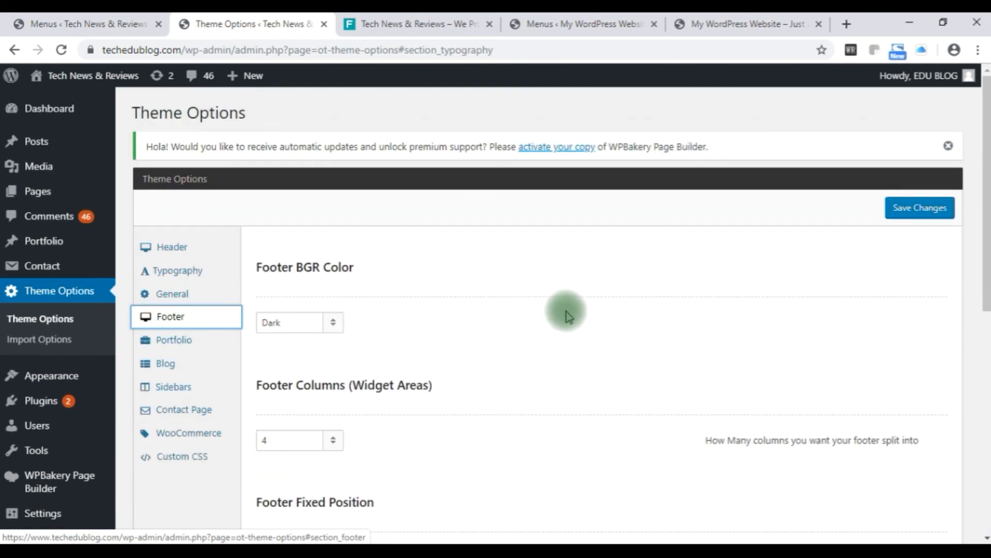
{"action": "scroll", "coordinate": [567, 313], "scroll_direction": "down", "scroll_amount": 3}
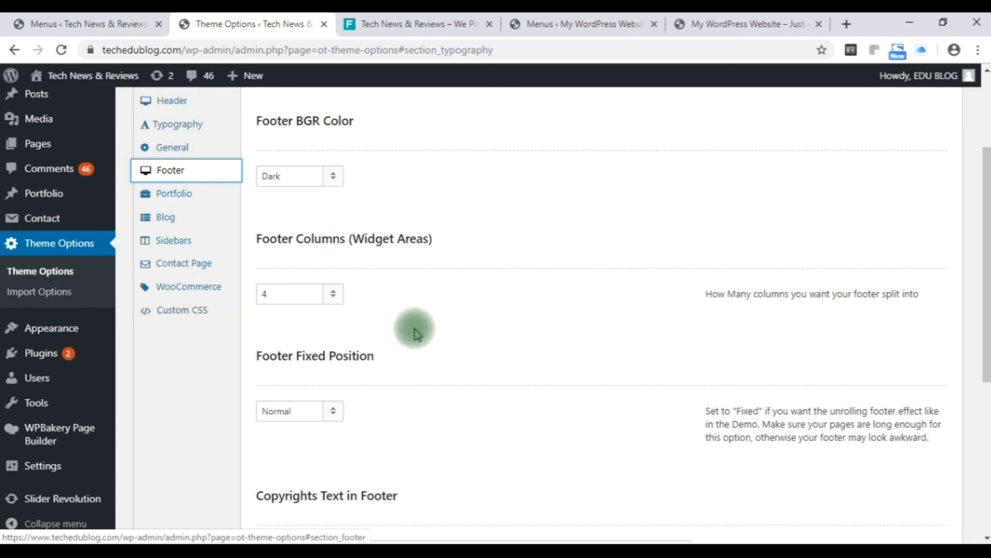
Open the Widgets page of techedublog.com in a separate tab and expand the Footer Widget 1 area
{"action": "left_click", "coordinate": [91, 27]}
{"action": "scroll", "coordinate": [77, 461], "scroll_direction": "down", "scroll_amount": 2}
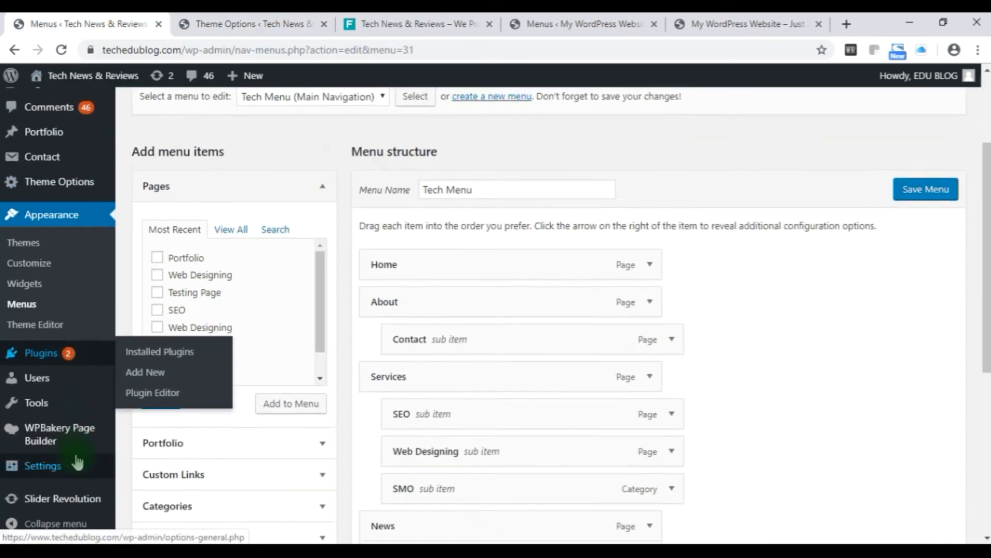
{"action": "right_click", "coordinate": [40, 291]}
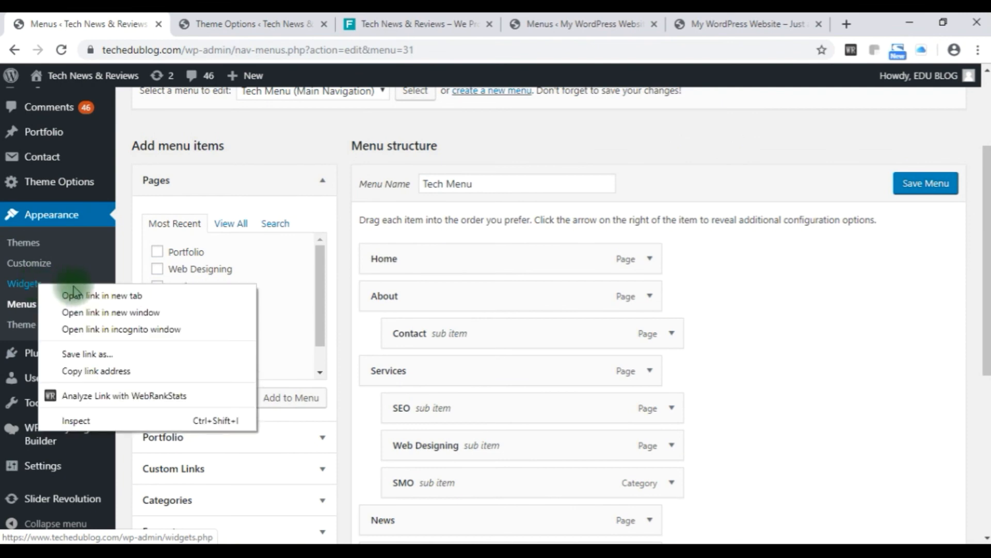
{"action": "left_click", "coordinate": [72, 290]}
{"action": "left_click", "coordinate": [207, 26]}
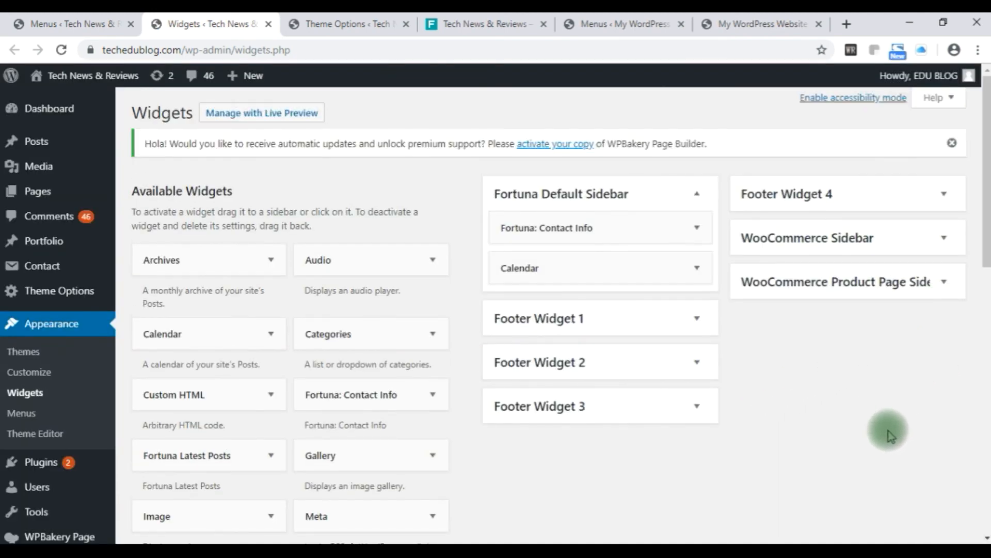
{"action": "left_click", "coordinate": [696, 317]}
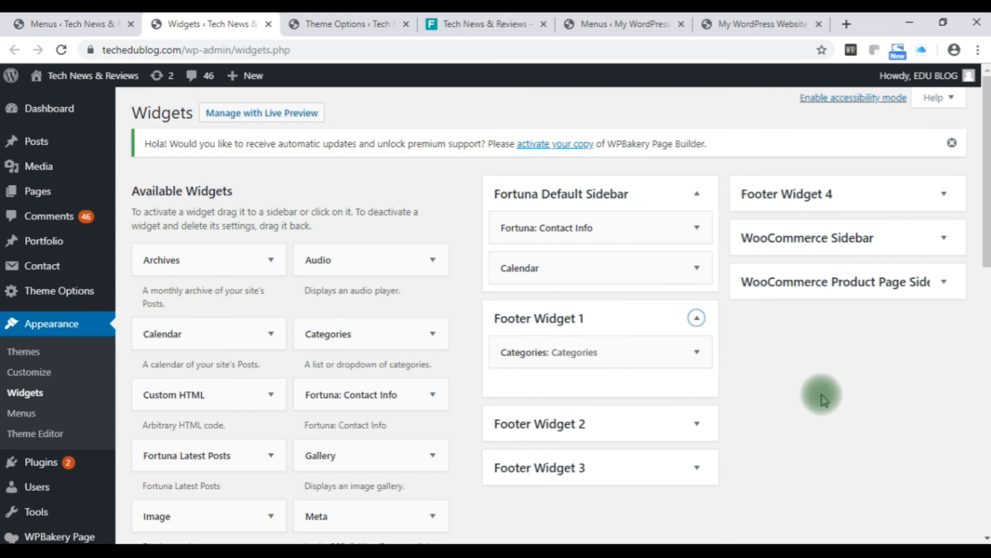
Examine the widget columns in the footer of the techedublog.com front page
{"action": "left_click", "coordinate": [460, 23]}
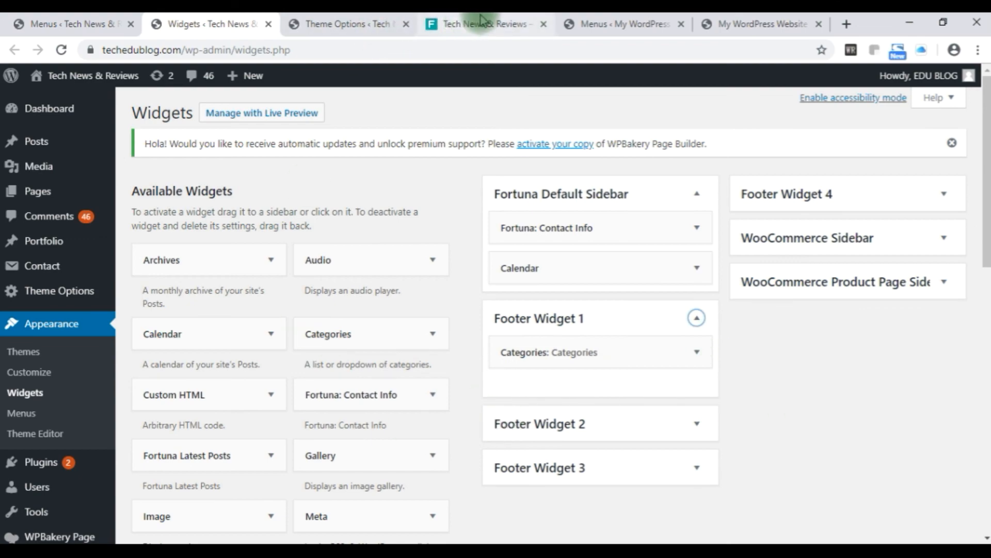
{"action": "scroll", "coordinate": [88, 372], "scroll_direction": "down", "scroll_amount": 20}
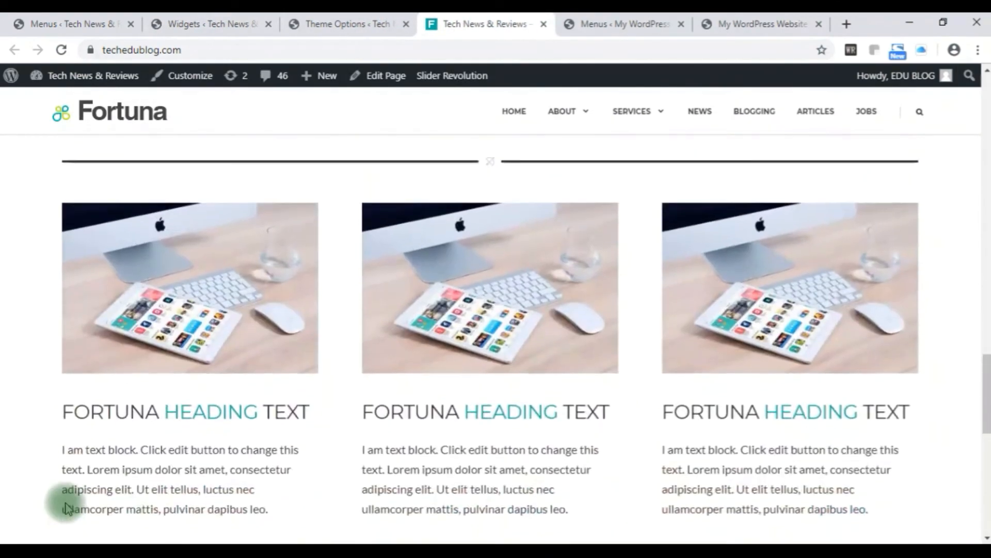
{"action": "scroll", "coordinate": [65, 503], "scroll_direction": "down", "scroll_amount": 2}
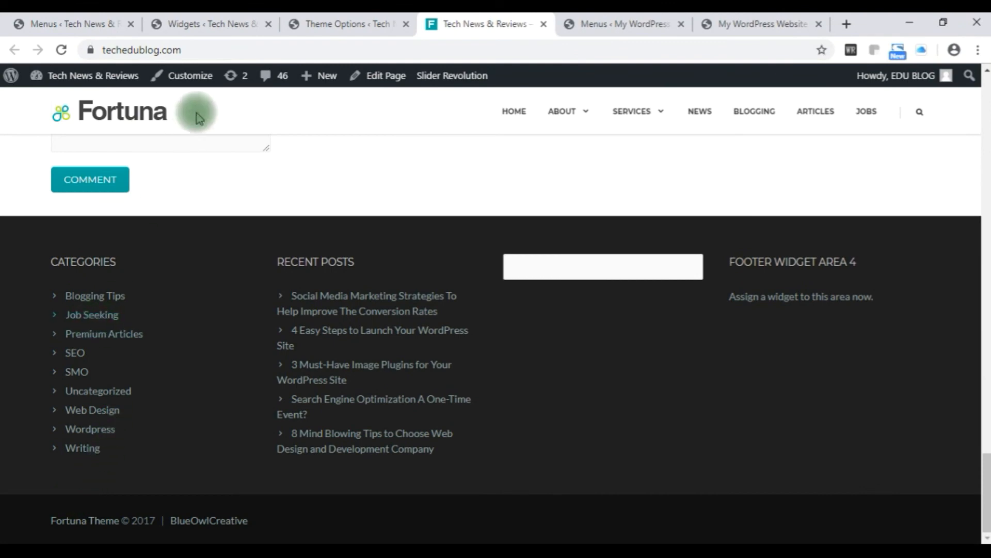
Add a Navigation Menu widget to the Footer Widget 1 area on the Widgets page
{"action": "left_click", "coordinate": [214, 22]}
{"action": "scroll", "coordinate": [801, 391], "scroll_direction": "down", "scroll_amount": 1}
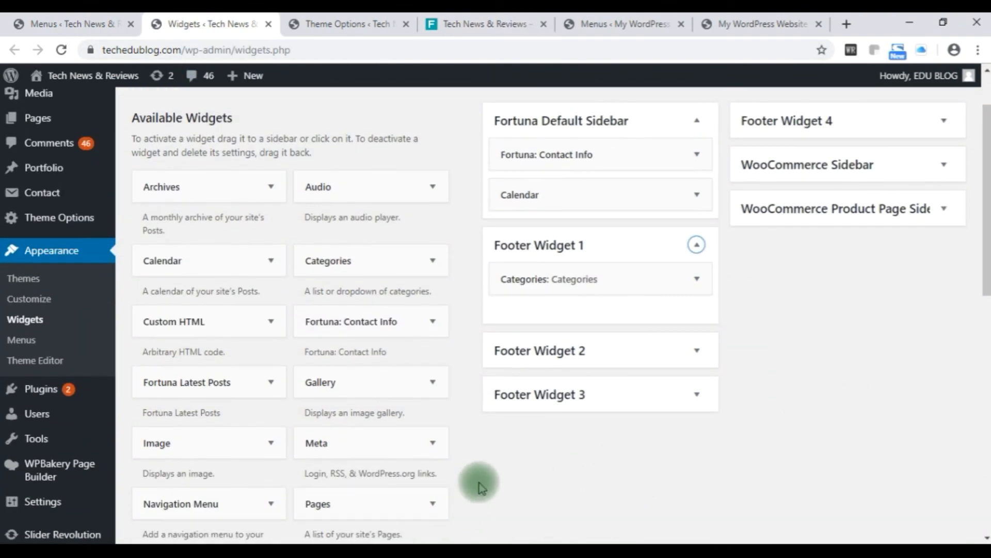
{"action": "scroll", "coordinate": [557, 465], "scroll_direction": "down", "scroll_amount": 1}
{"action": "scroll", "coordinate": [556, 462], "scroll_direction": "down", "scroll_amount": 2}
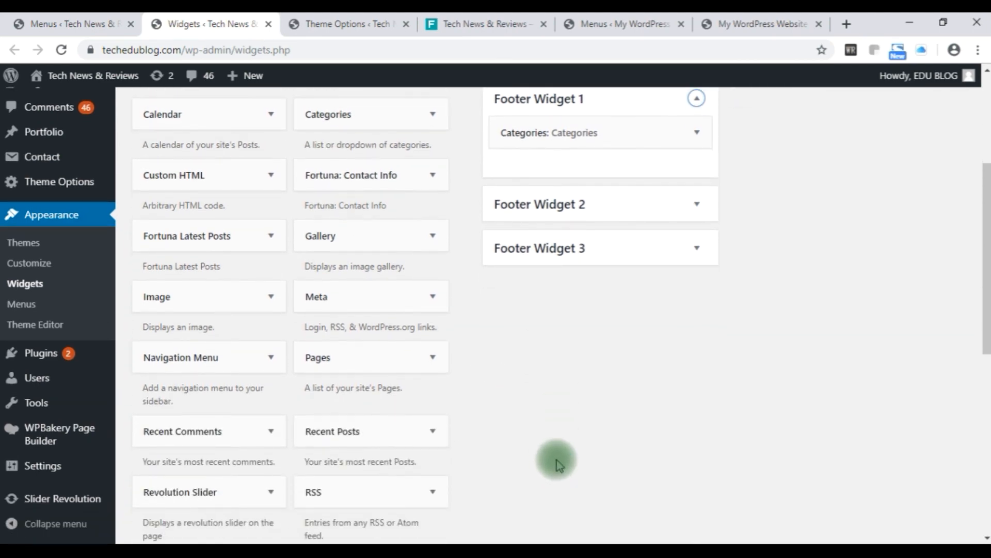
{"action": "left_click", "coordinate": [242, 366]}
{"action": "scroll", "coordinate": [496, 405], "scroll_direction": "down", "scroll_amount": 3}
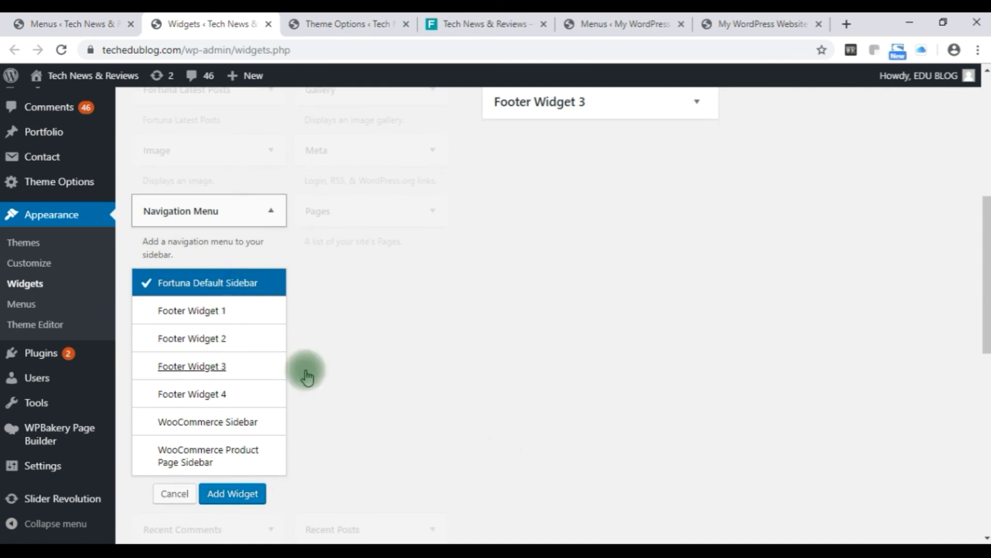
{"action": "left_click", "coordinate": [198, 313]}
{"action": "left_click", "coordinate": [237, 493]}
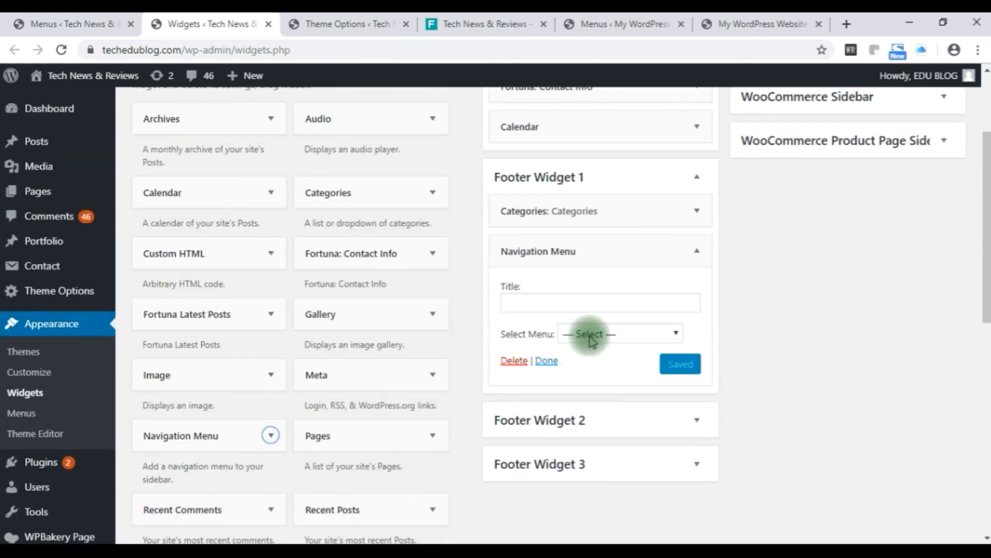
Assign Menu 1 to the Navigation Menu widget in Footer Widget 1 and save the widget
{"action": "left_click", "coordinate": [612, 341]}
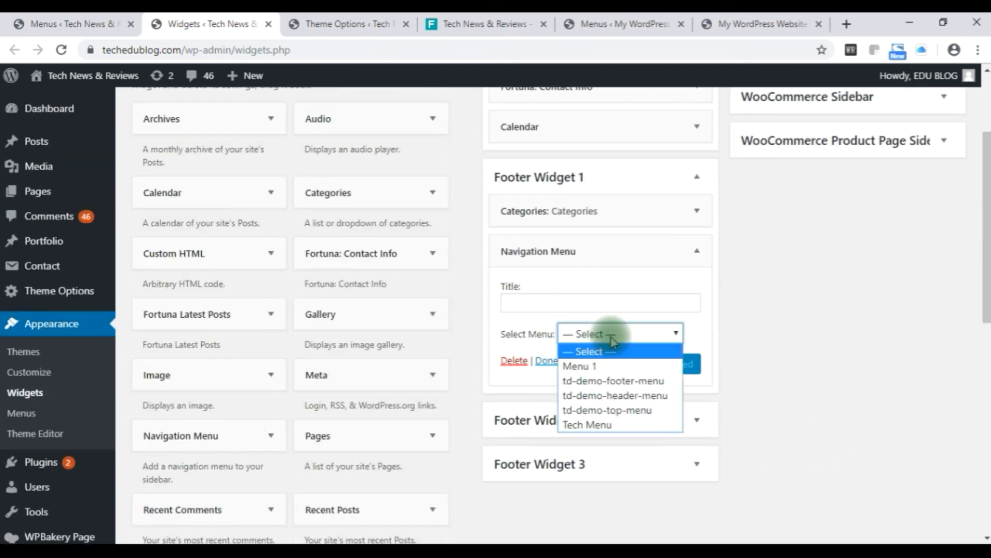
{"action": "left_click", "coordinate": [593, 366]}
{"action": "left_click", "coordinate": [689, 373]}
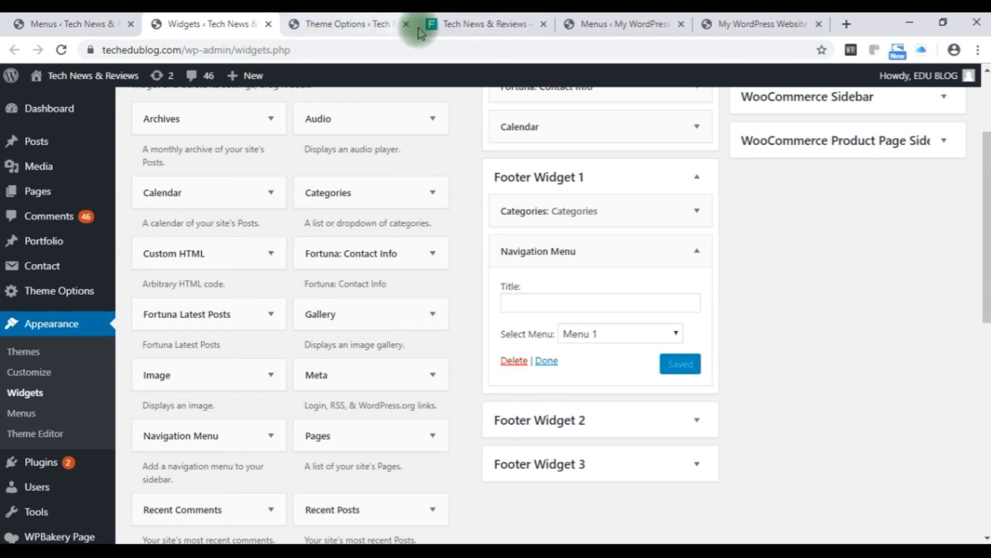
Reload the techedublog.com front page and check the navigation menu in its first footer column
{"action": "left_click", "coordinate": [338, 24]}
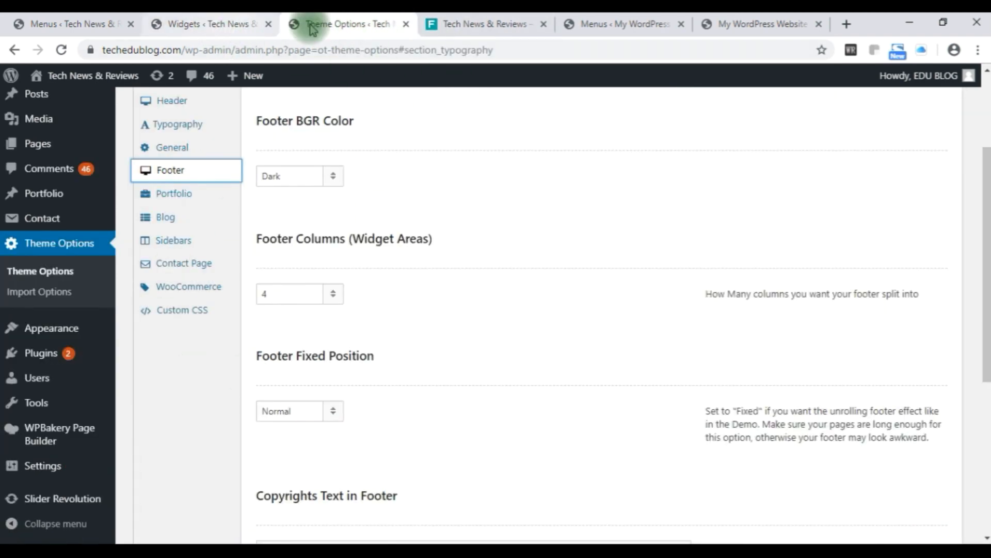
{"action": "left_click", "coordinate": [453, 24]}
{"action": "left_click", "coordinate": [61, 50]}
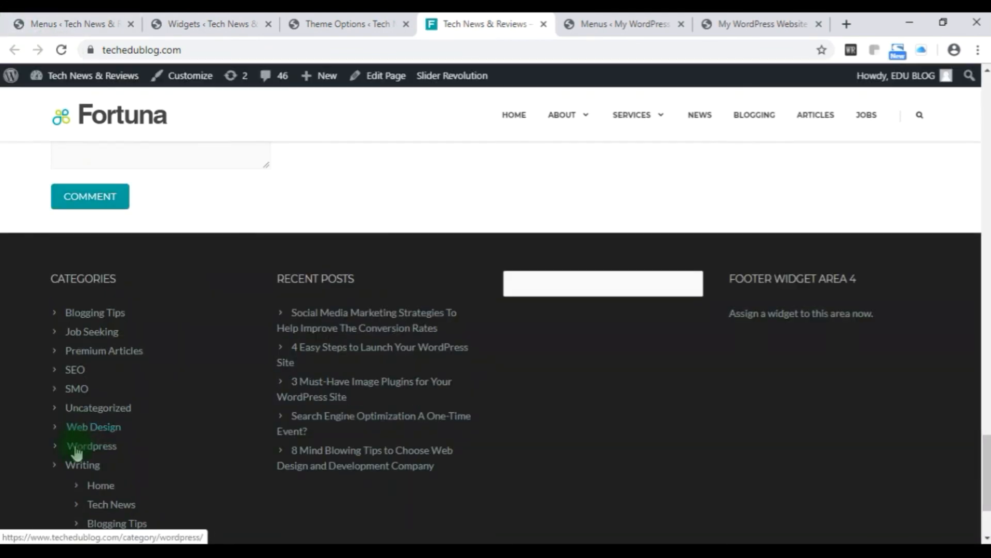
{"action": "scroll", "coordinate": [221, 403], "scroll_direction": "down", "scroll_amount": 3}
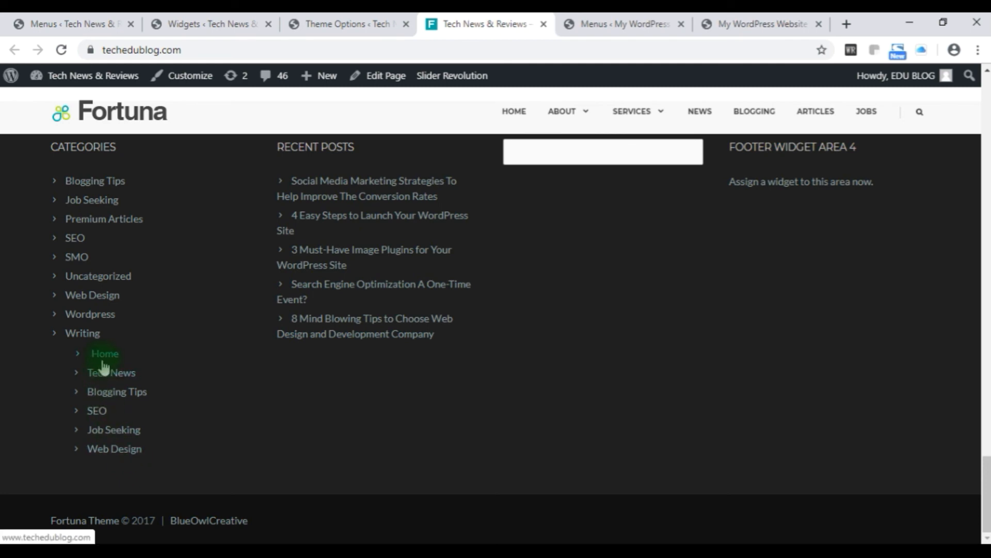
Delete the Categories widget from Footer Widget 1, and title its Navigation Menu widget "Services" and save it
{"action": "left_click", "coordinate": [343, 23]}
{"action": "left_click", "coordinate": [196, 24]}
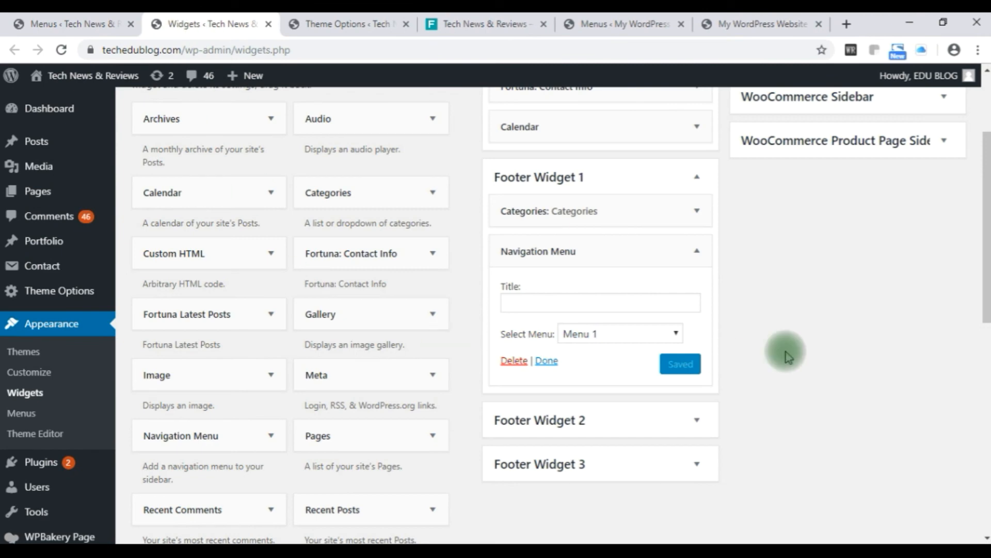
{"action": "left_click", "coordinate": [698, 210]}
{"action": "left_click", "coordinate": [515, 345]}
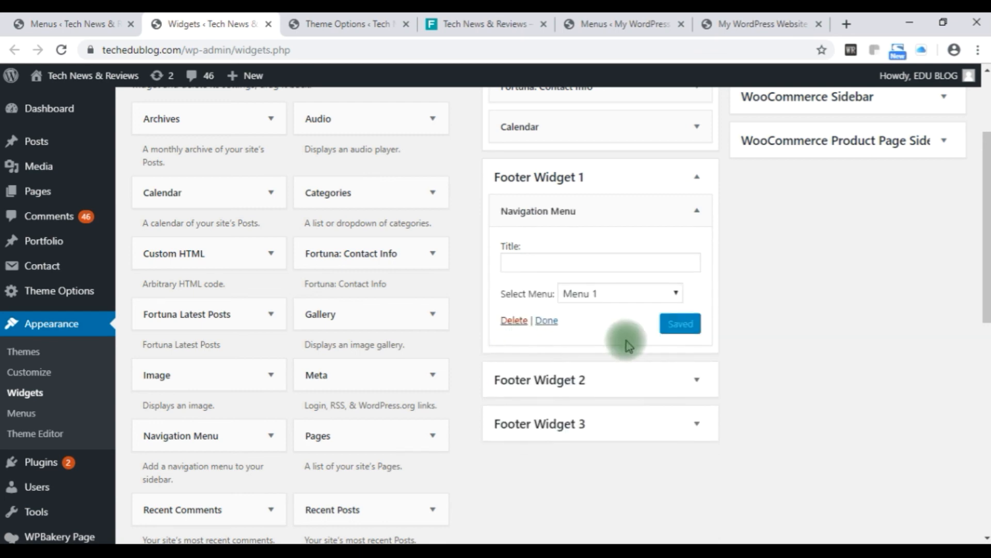
{"action": "left_click", "coordinate": [525, 264]}
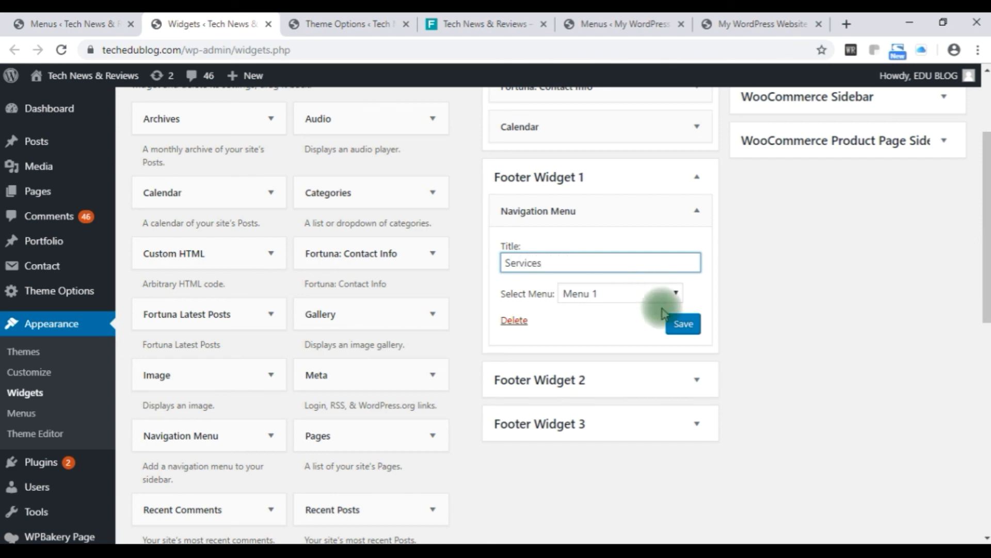
{"action": "left_click", "coordinate": [678, 325]}
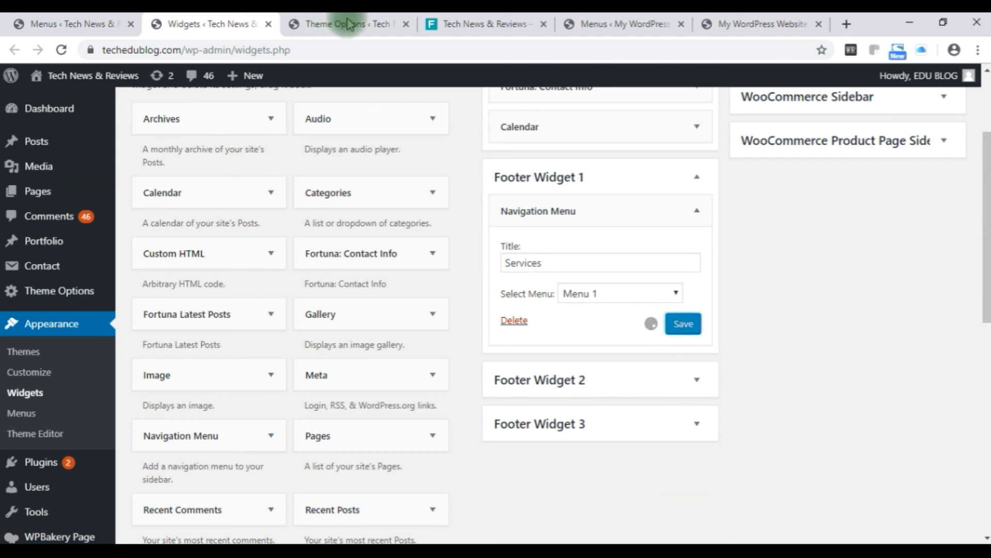
Reload the techedublog.com front page and review its first footer column alongside the header navigation
{"action": "left_click", "coordinate": [467, 24]}
{"action": "left_click", "coordinate": [61, 49]}
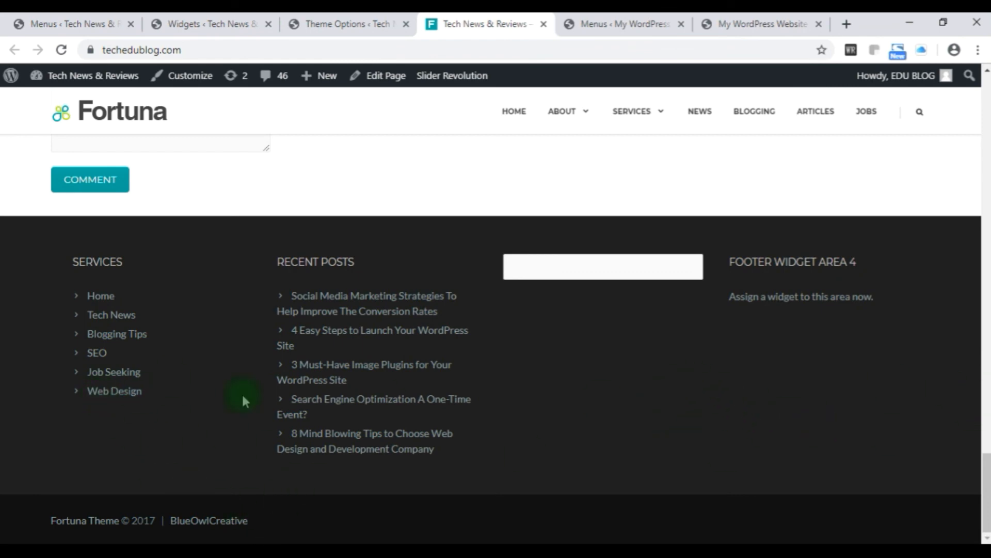
{"action": "scroll", "coordinate": [875, 354], "scroll_direction": "up", "scroll_amount": 7}
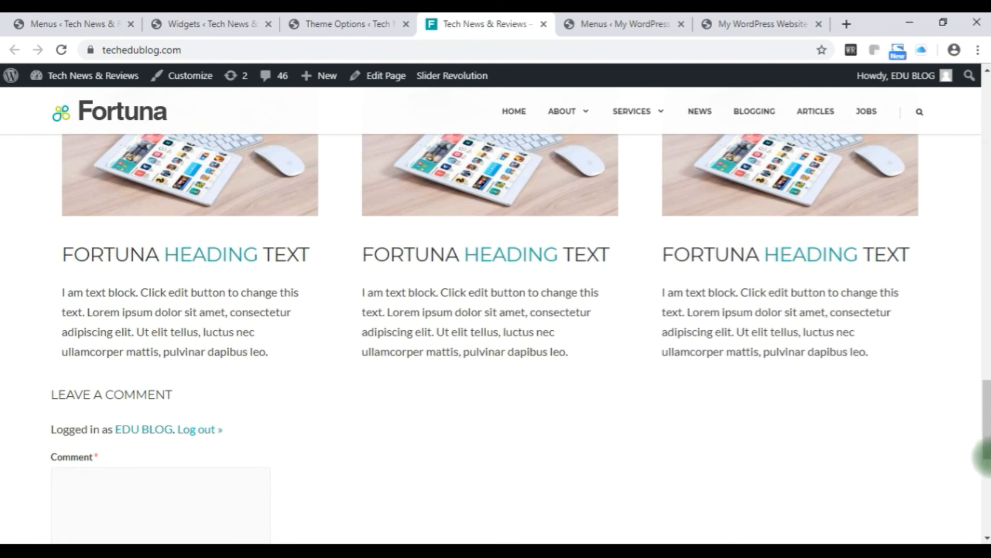
{"action": "scroll", "coordinate": [812, 332], "scroll_direction": "up", "scroll_amount": 7}
{"action": "scroll", "coordinate": [864, 339], "scroll_direction": "up", "scroll_amount": 8}
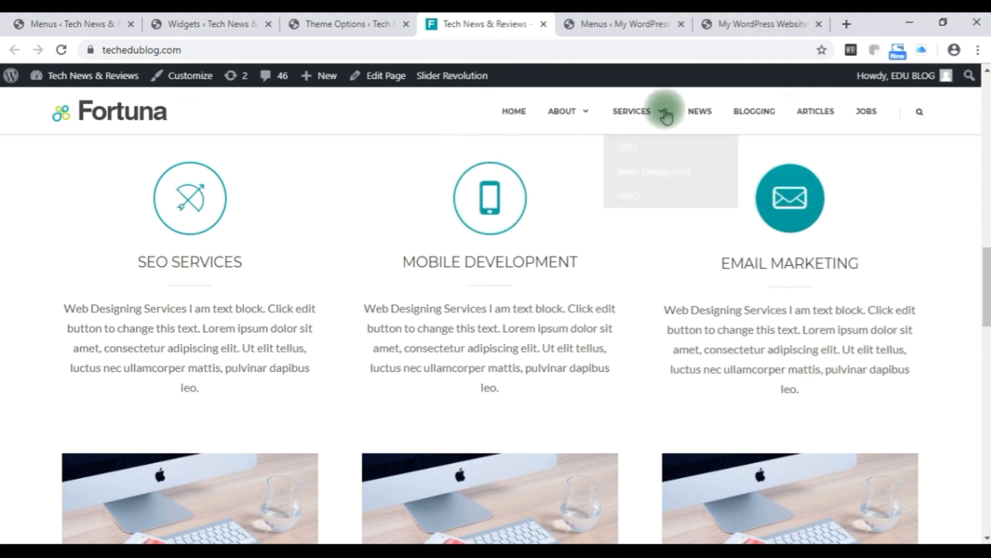
{"action": "scroll", "coordinate": [460, 345], "scroll_direction": "down", "scroll_amount": 10}
{"action": "scroll", "coordinate": [459, 345], "scroll_direction": "down", "scroll_amount": 15}
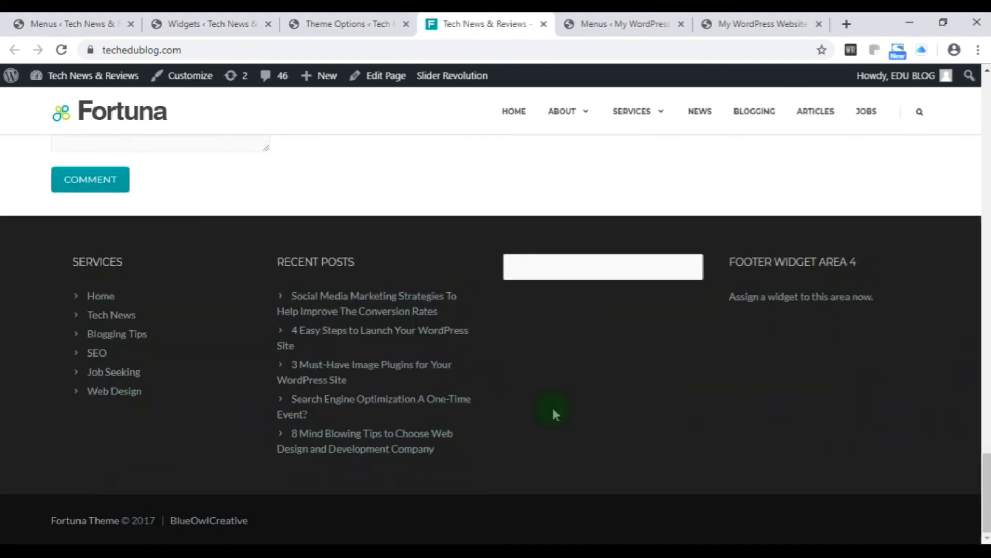